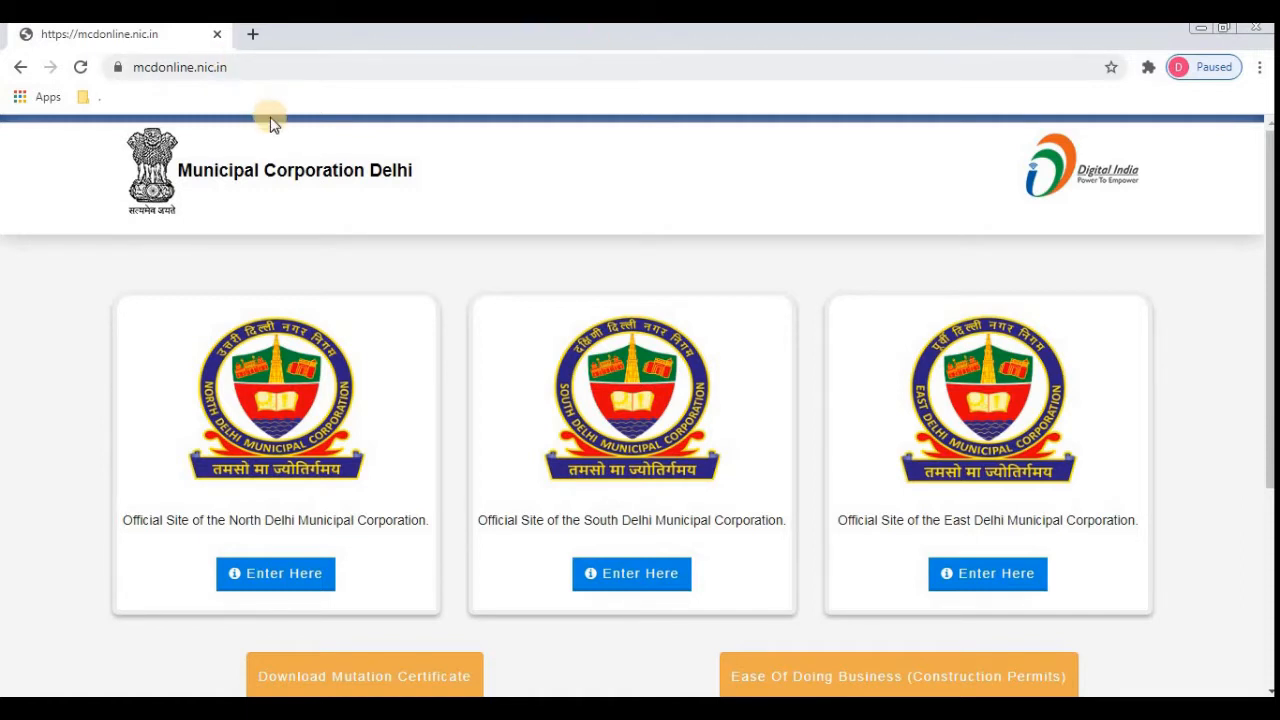
- Open the North Delhi Municipal Corporation site from the MCD Online corporation list
{"action": "left_click", "coordinate": [279, 582]}
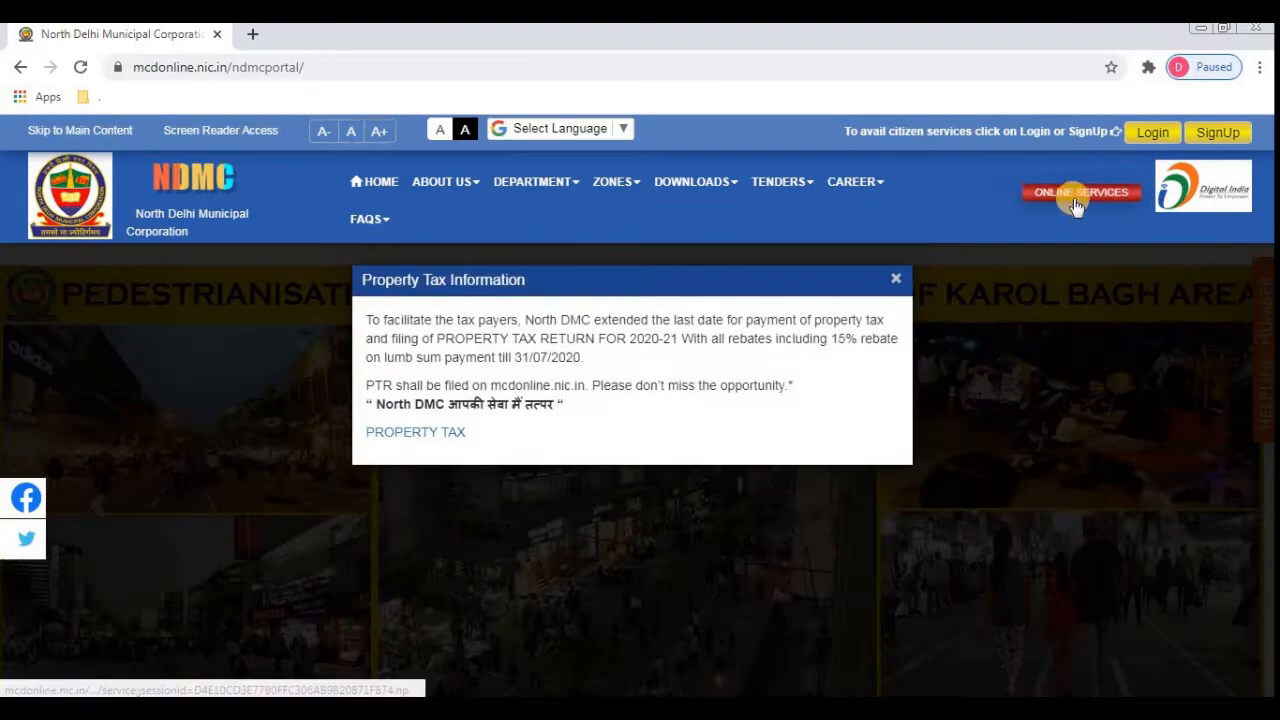
- Go to Online Services and open the Property Tax Citizen Portal login
{"action": "left_click", "coordinate": [1077, 197]}
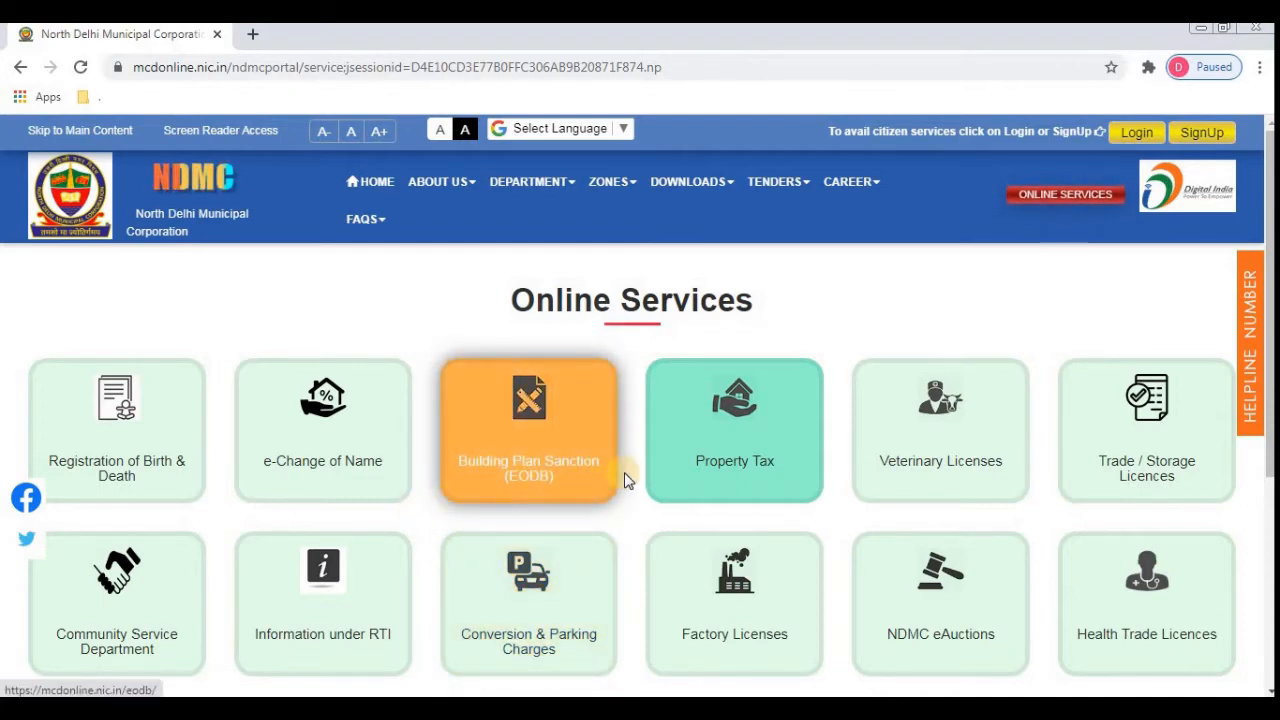
{"action": "left_click", "coordinate": [688, 468]}
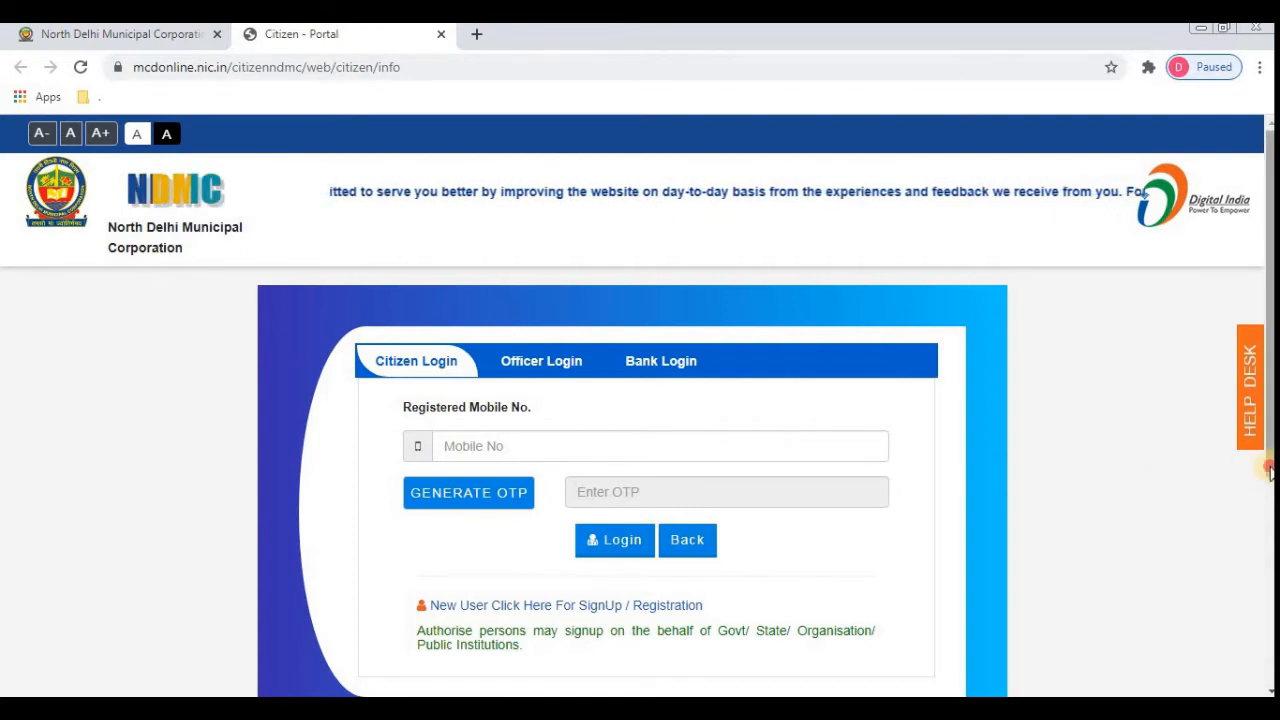
- Open the New User SignUp / Registration form and enter a mobile number
{"action": "left_click_drag", "start_coordinate": [1269, 467], "coordinate": [1269, 506]}
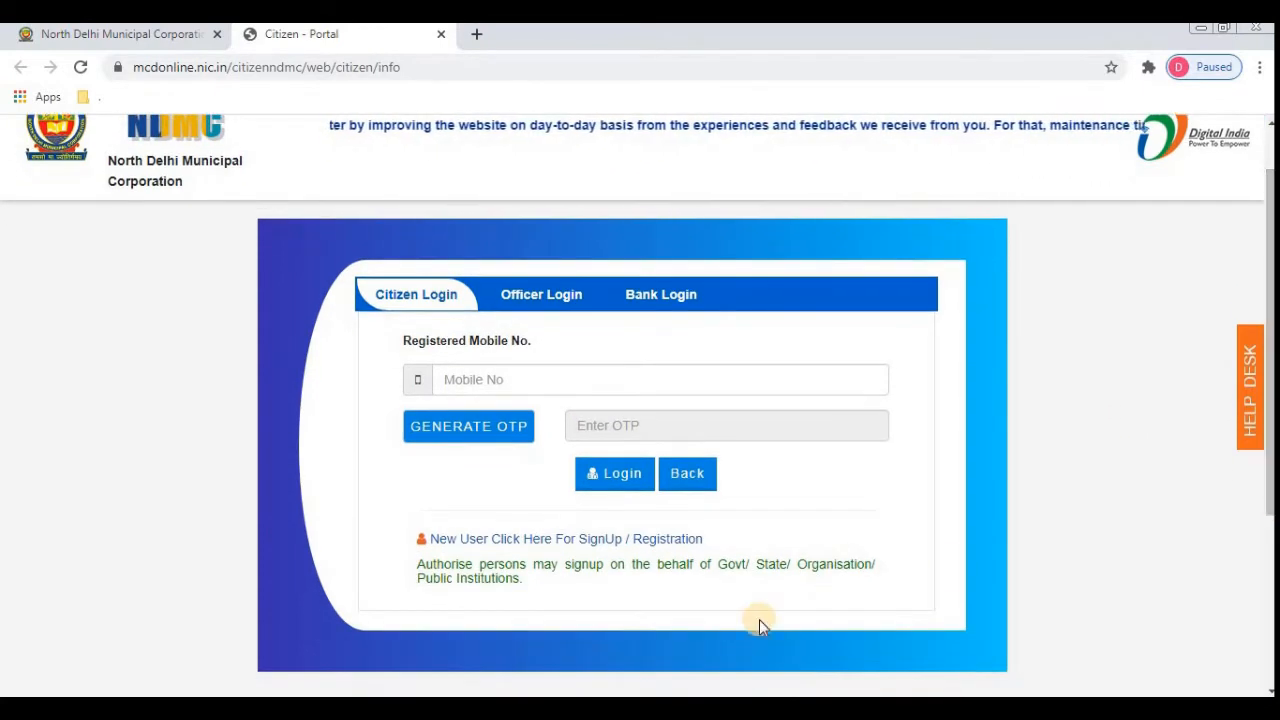
{"action": "left_click", "coordinate": [557, 549]}
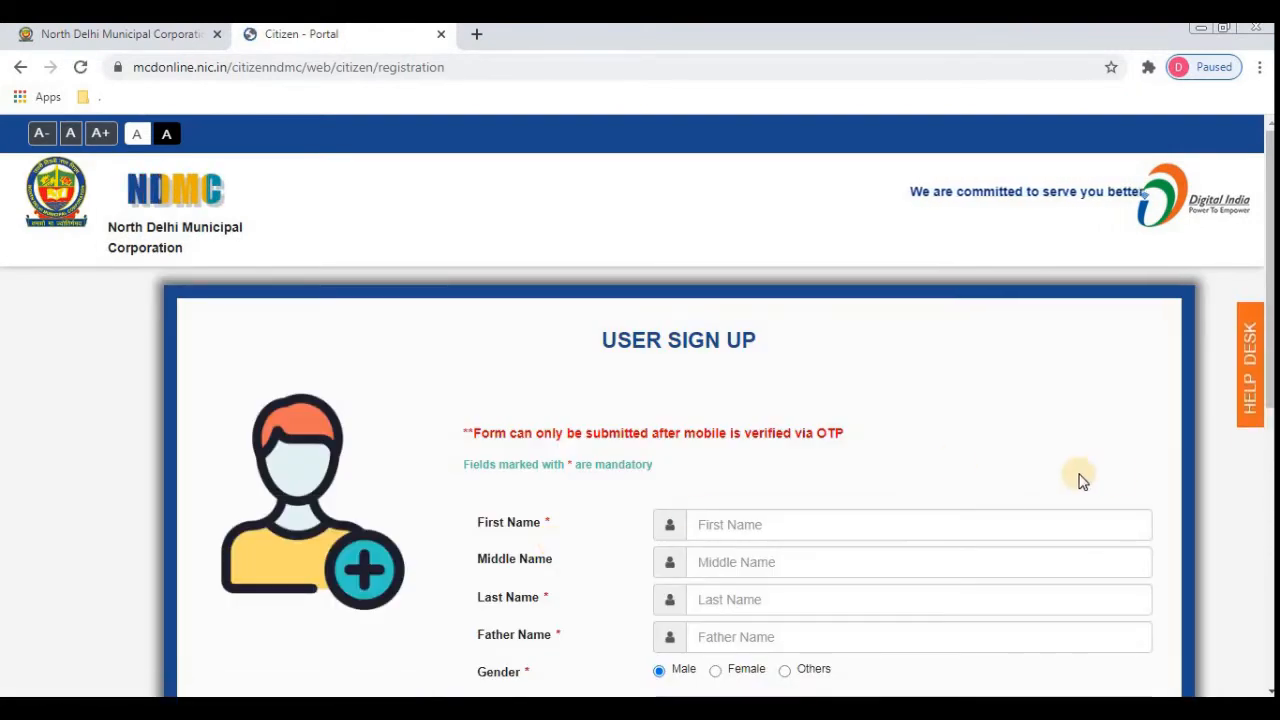
{"action": "scroll", "coordinate": [1268, 455], "scroll_direction": "down", "scroll_amount": 2}
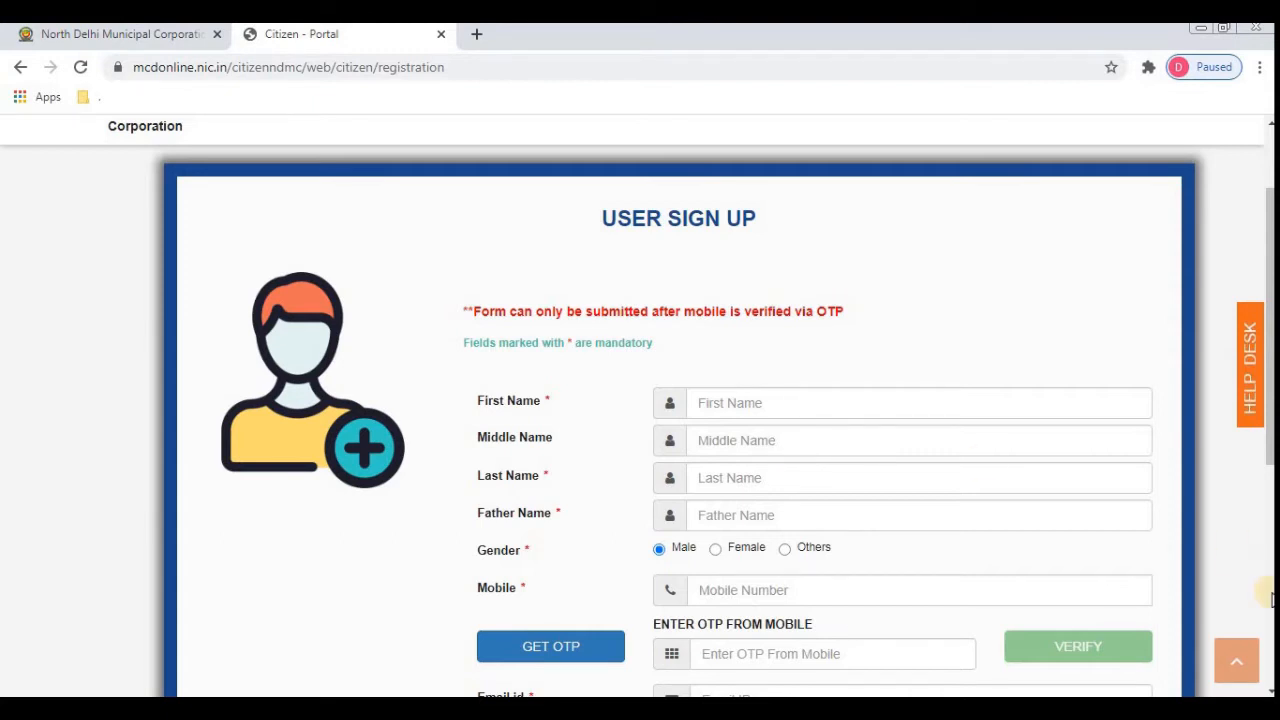
{"action": "scroll", "coordinate": [729, 517], "scroll_direction": "down", "scroll_amount": 1}
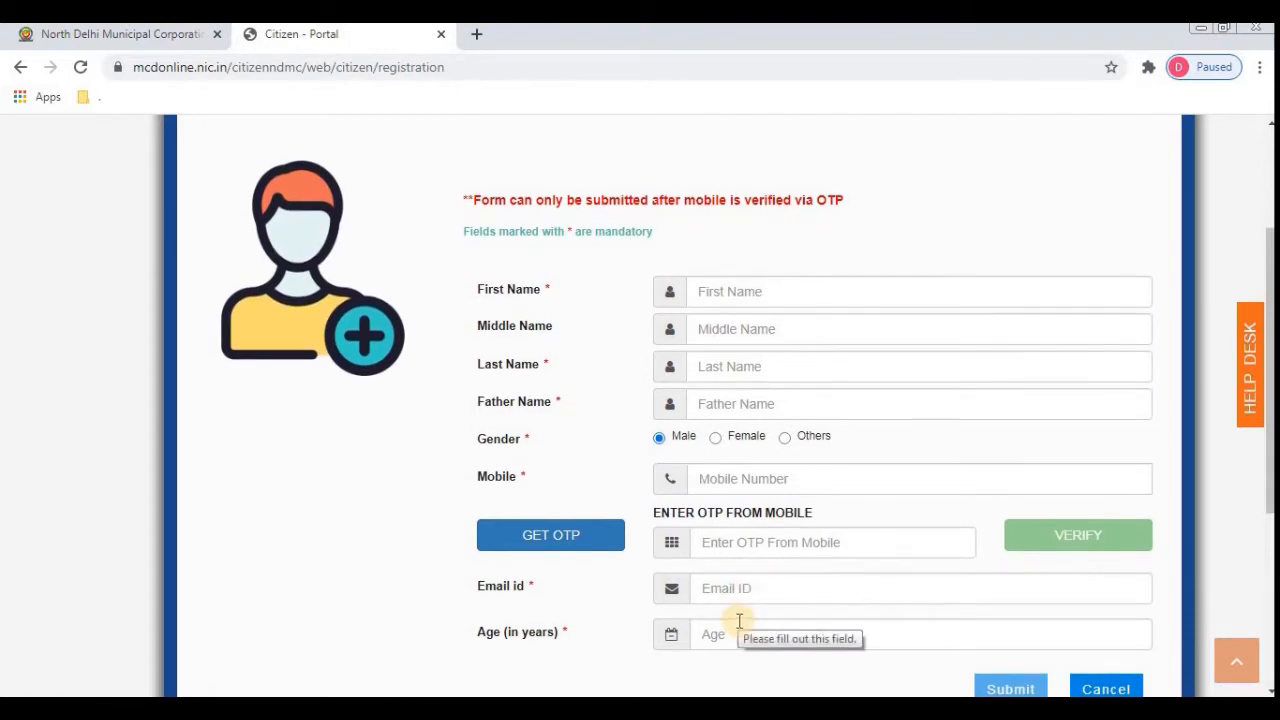
{"action": "left_click", "coordinate": [724, 480]}
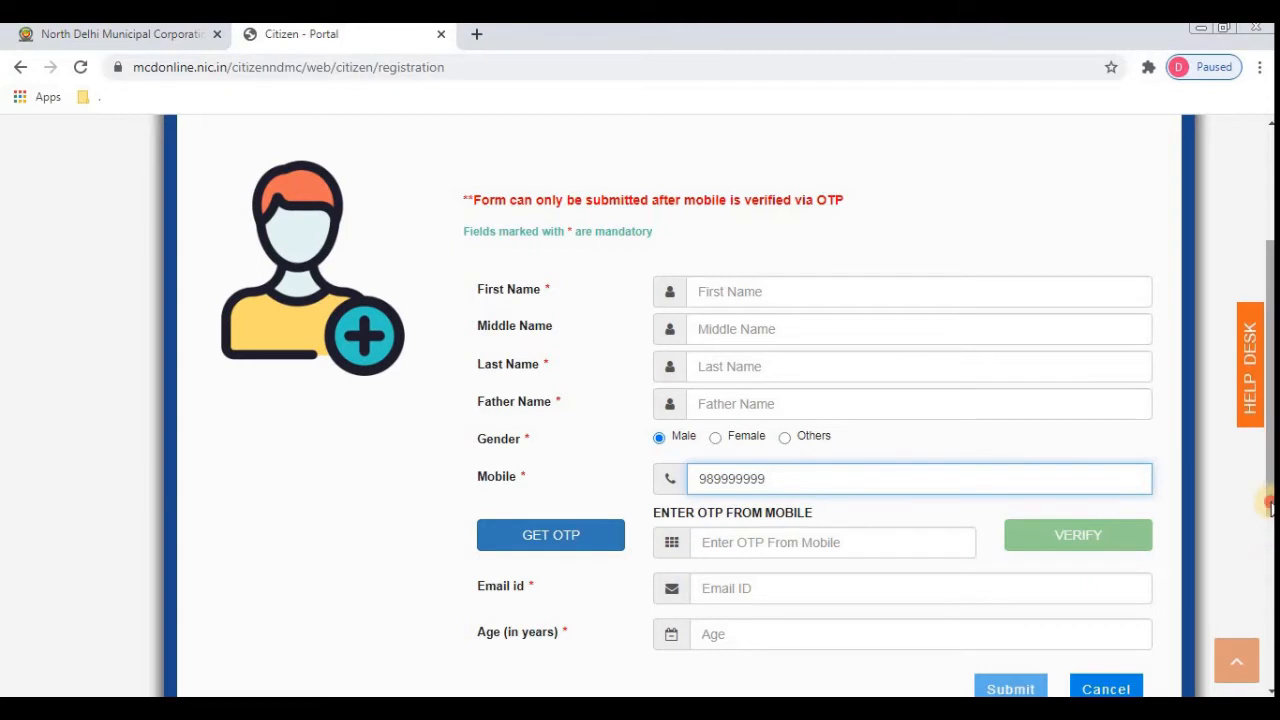
{"action": "left_click_drag", "start_coordinate": [1268, 525], "coordinate": [1268, 573]}
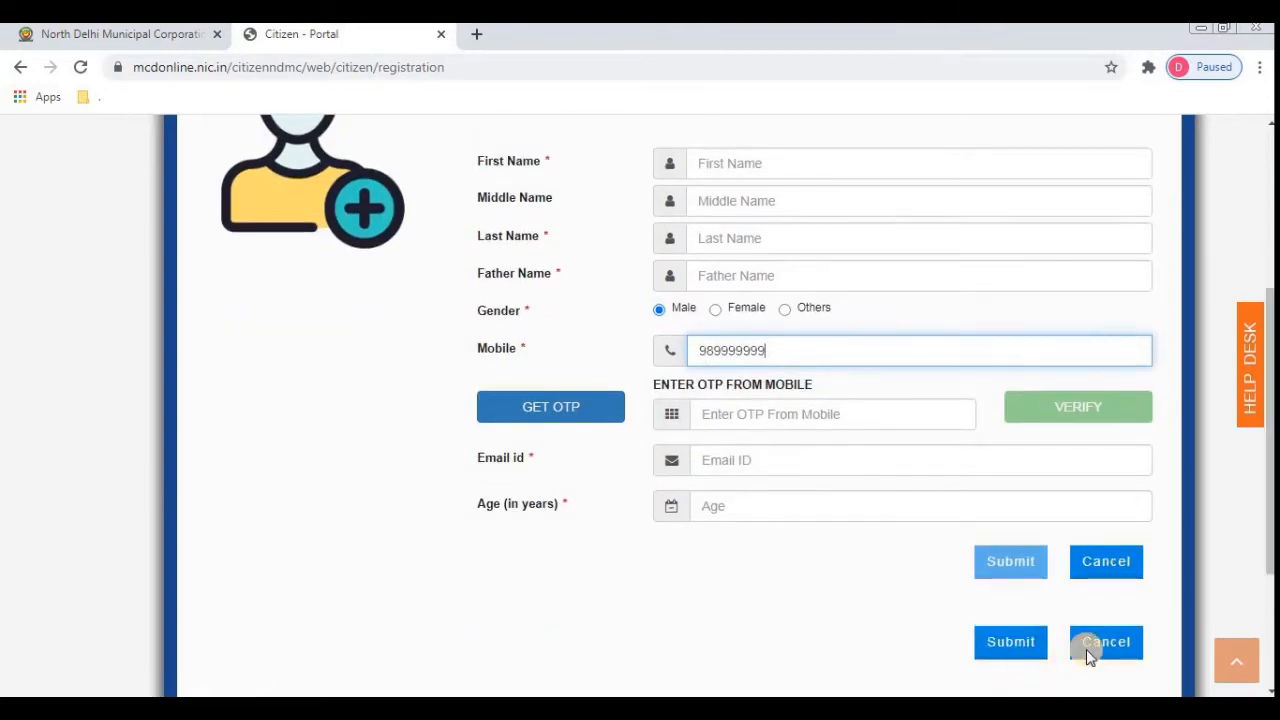
{"action": "left_click_drag", "start_coordinate": [1270, 538], "coordinate": [1270, 496]}
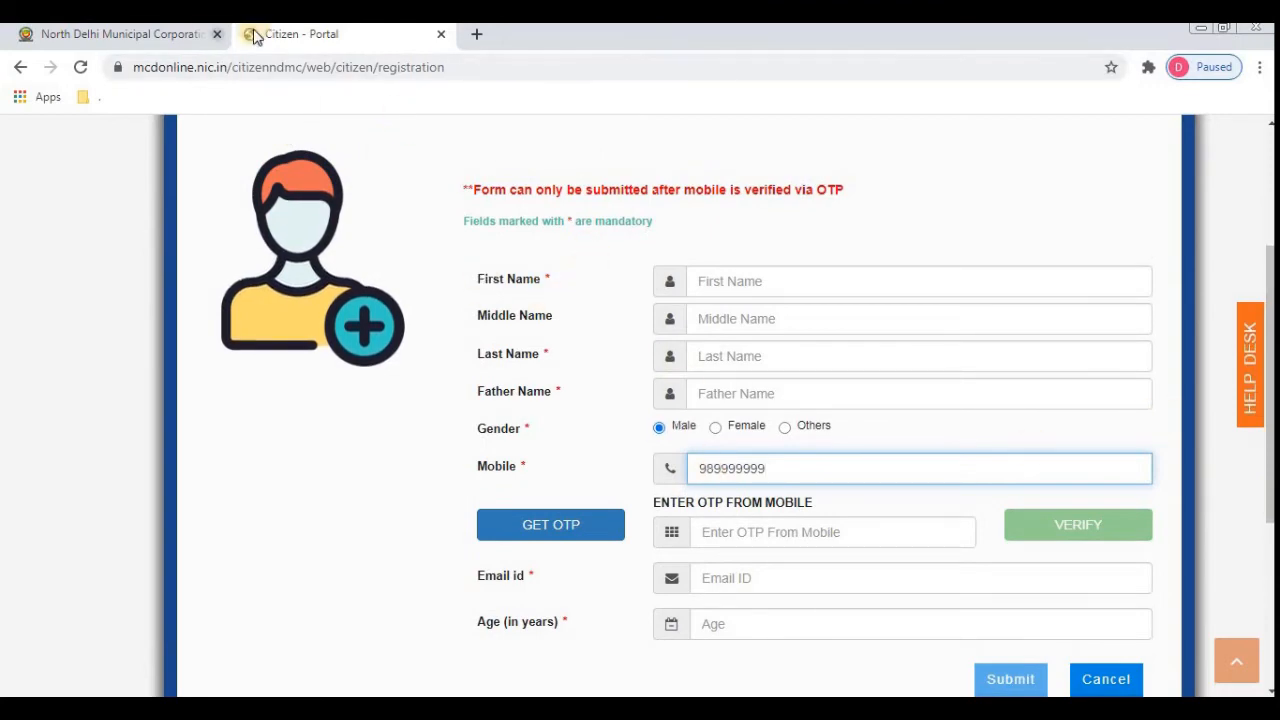
- Back on the North Delhi portal, request a login OTP for the registered mobile number
{"action": "left_click", "coordinate": [187, 33]}
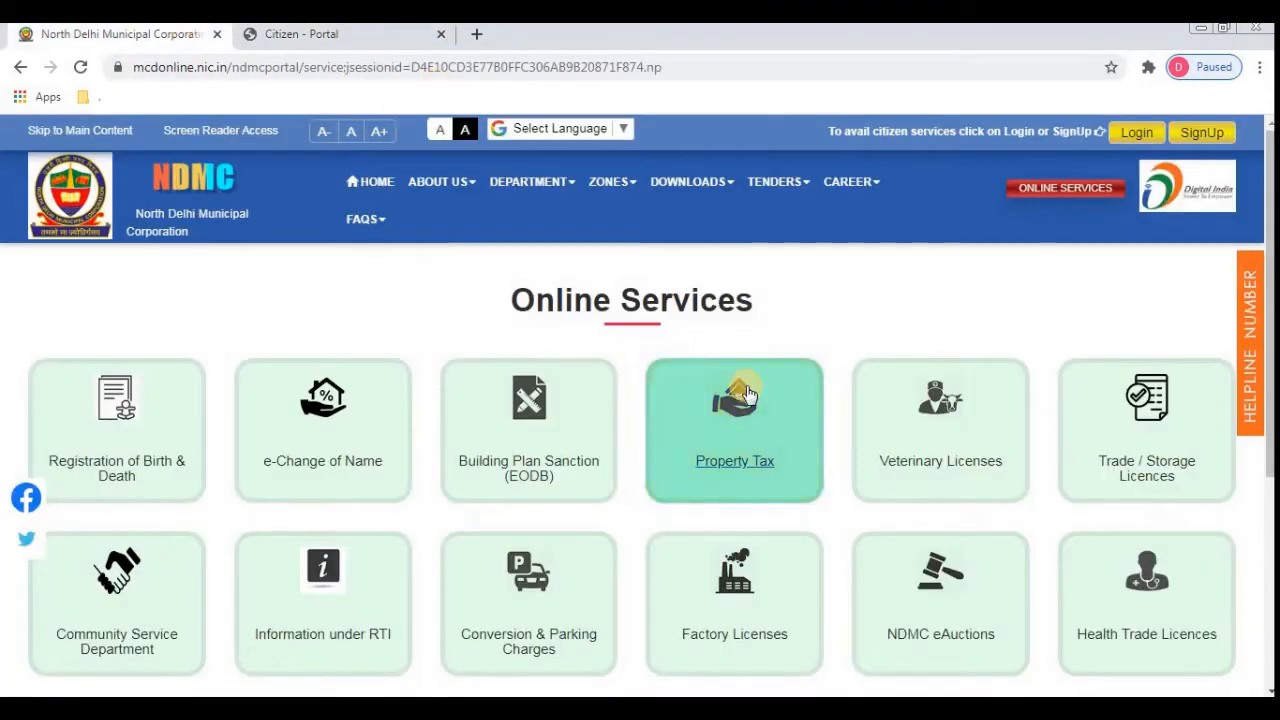
{"action": "left_click", "coordinate": [748, 460]}
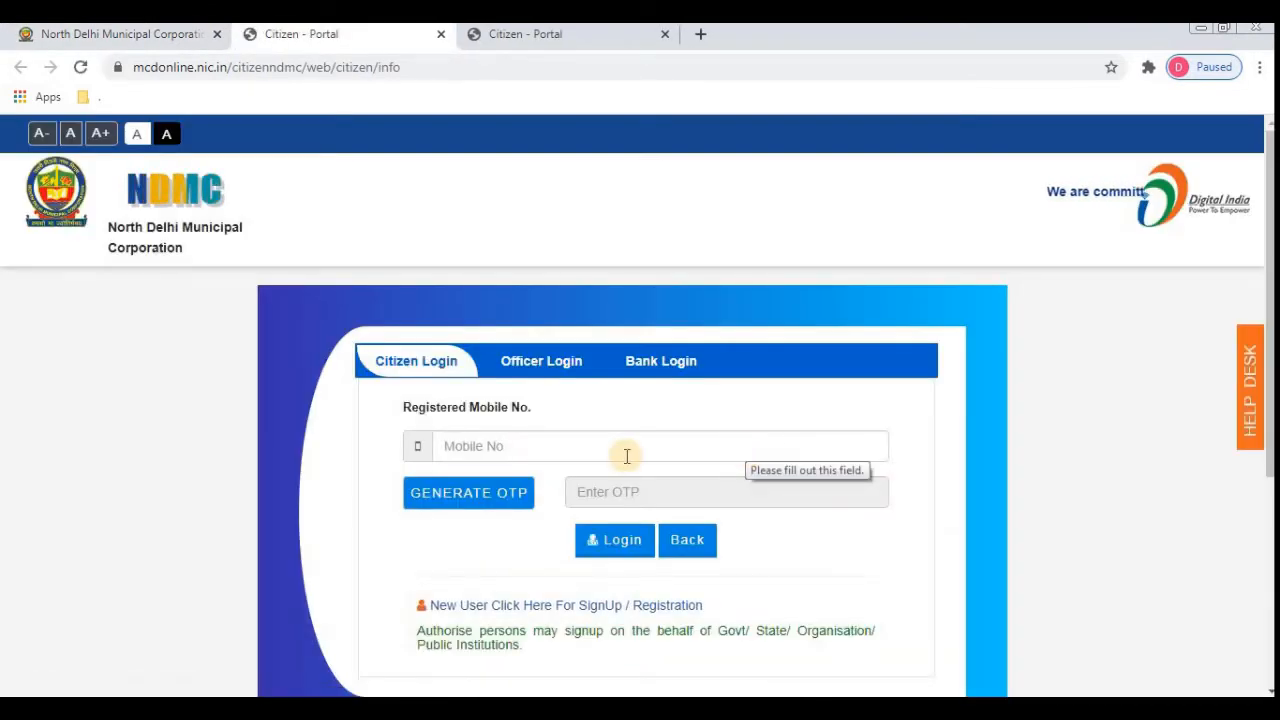
{"action": "left_click", "coordinate": [626, 456]}
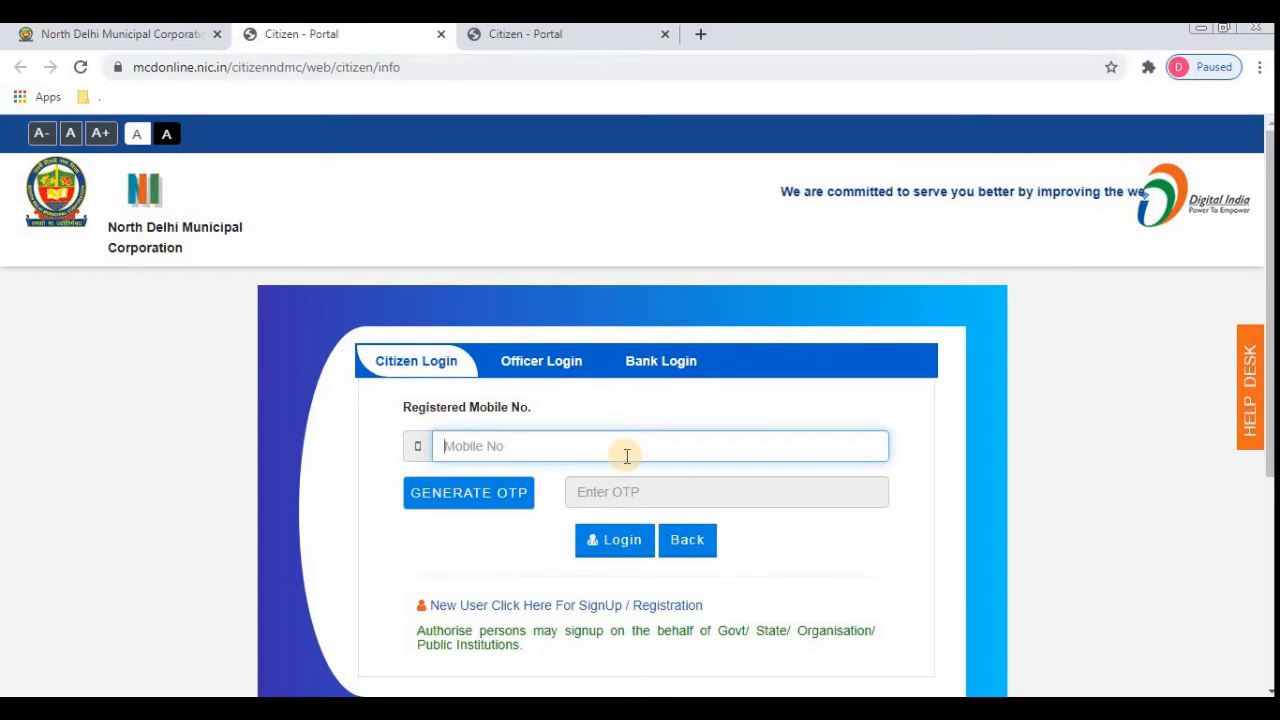
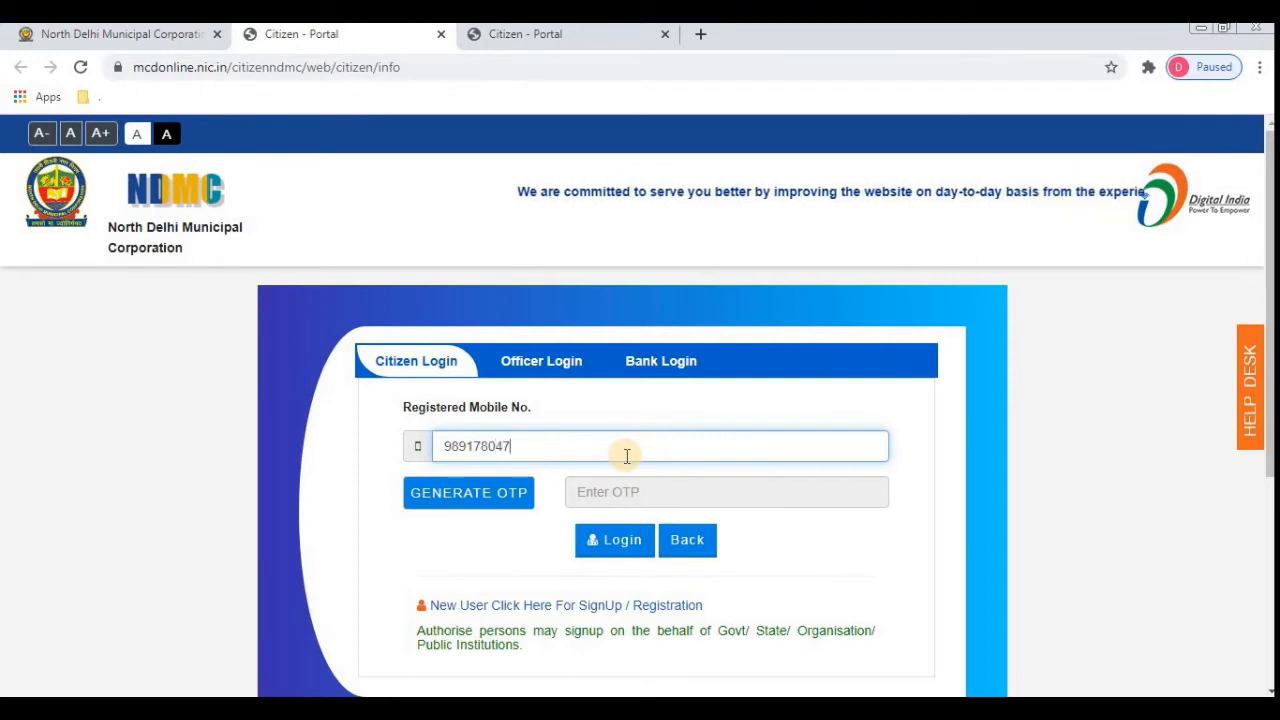
{"action": "left_click", "coordinate": [466, 497]}
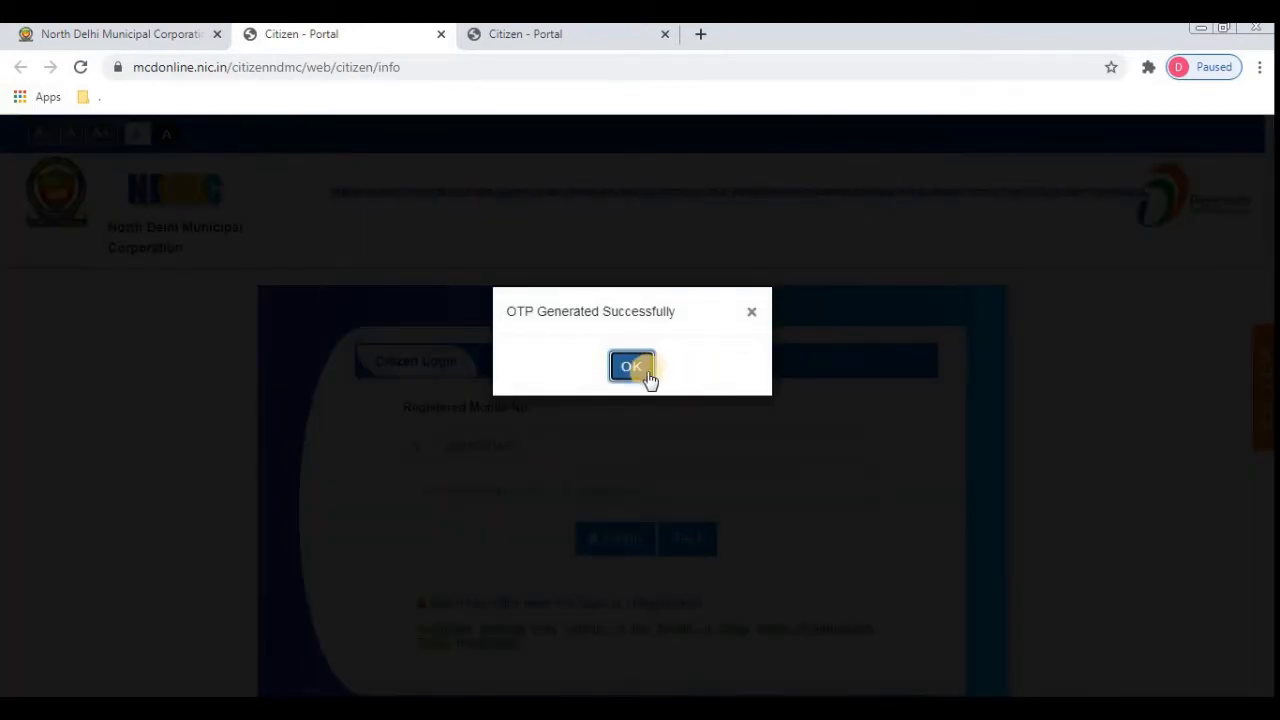
{"action": "left_click", "coordinate": [625, 370]}
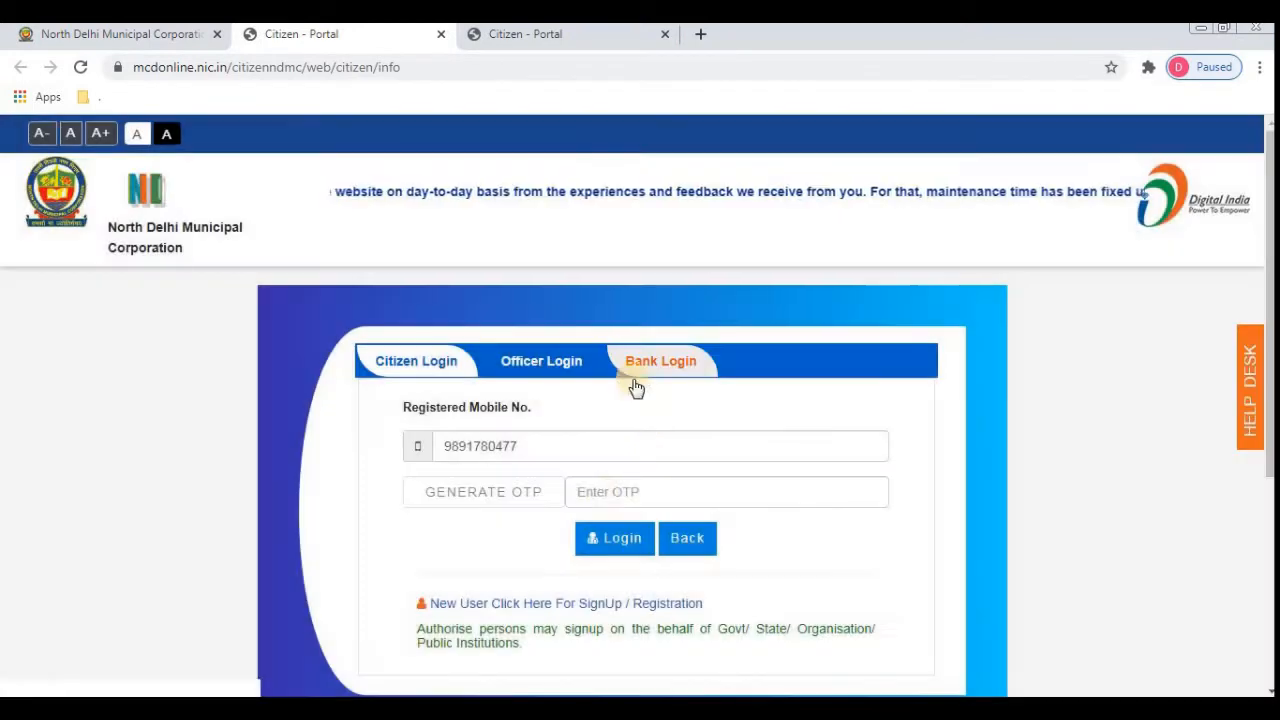
- Enter the received OTP and log in to the citizen portal
{"action": "left_click", "coordinate": [618, 489]}
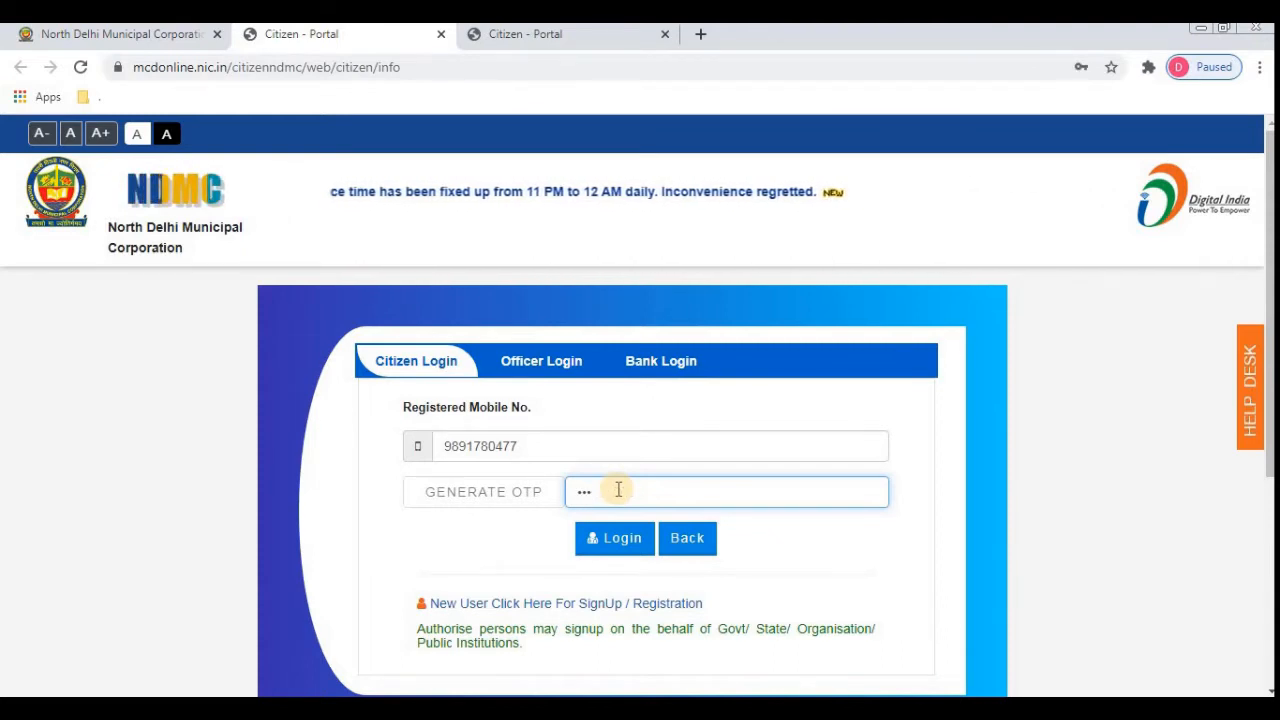
{"action": "type", "text": "•"}
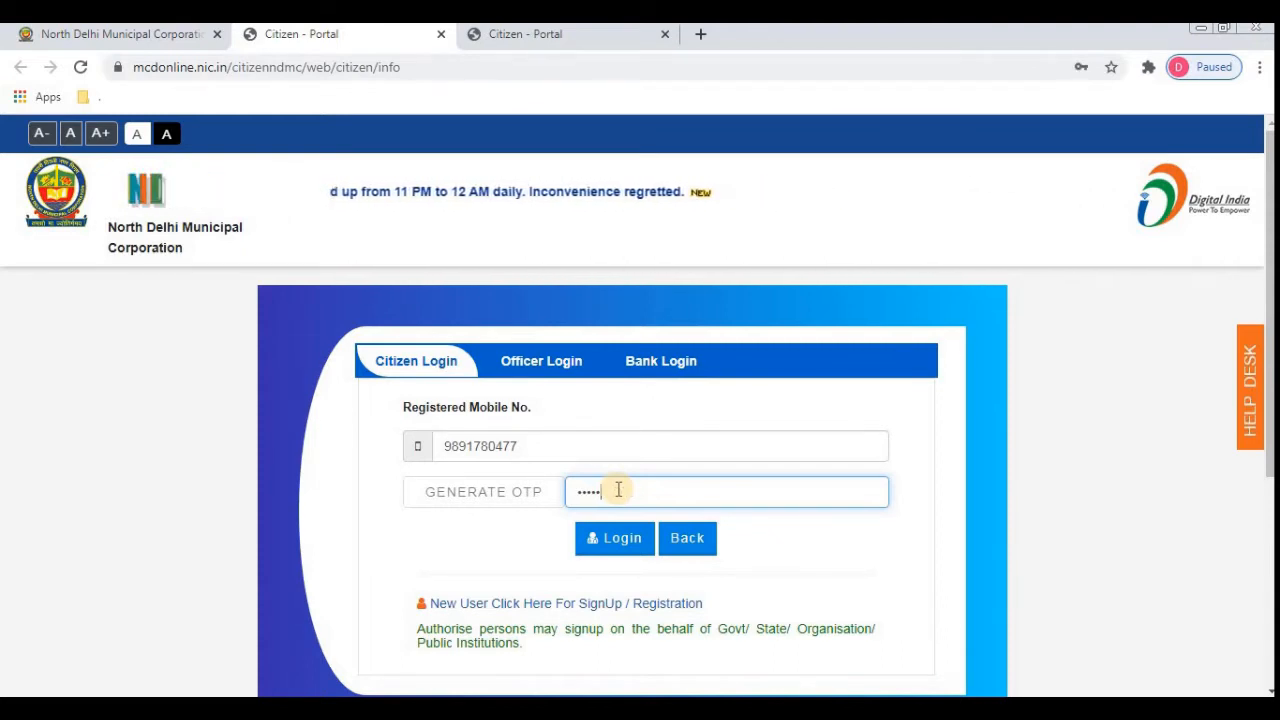
{"action": "left_click", "coordinate": [623, 543]}
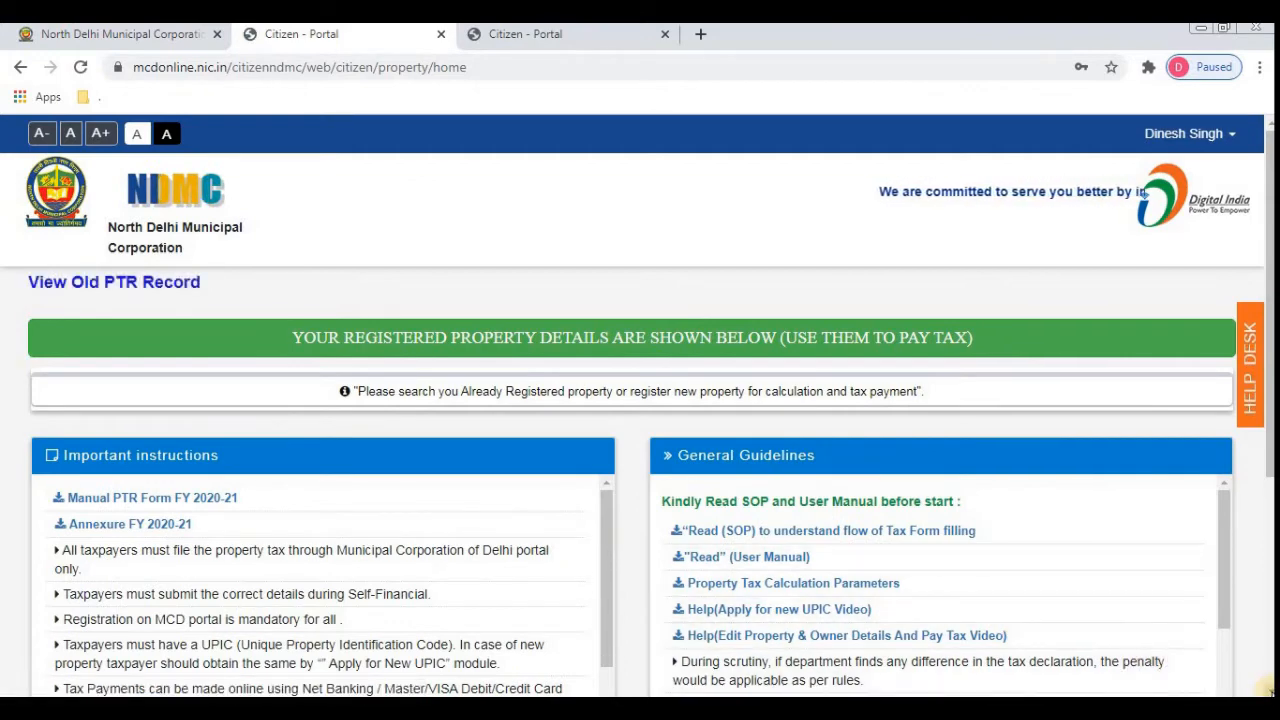
- Choose Register New Property, then Apply For New UPIC
{"action": "left_click", "coordinate": [1268, 690]}
{"action": "left_click", "coordinate": [1268, 690]}
{"action": "left_click", "coordinate": [1268, 690]}
{"action": "left_click", "coordinate": [1268, 690]}
{"action": "left_click", "coordinate": [1268, 690]}
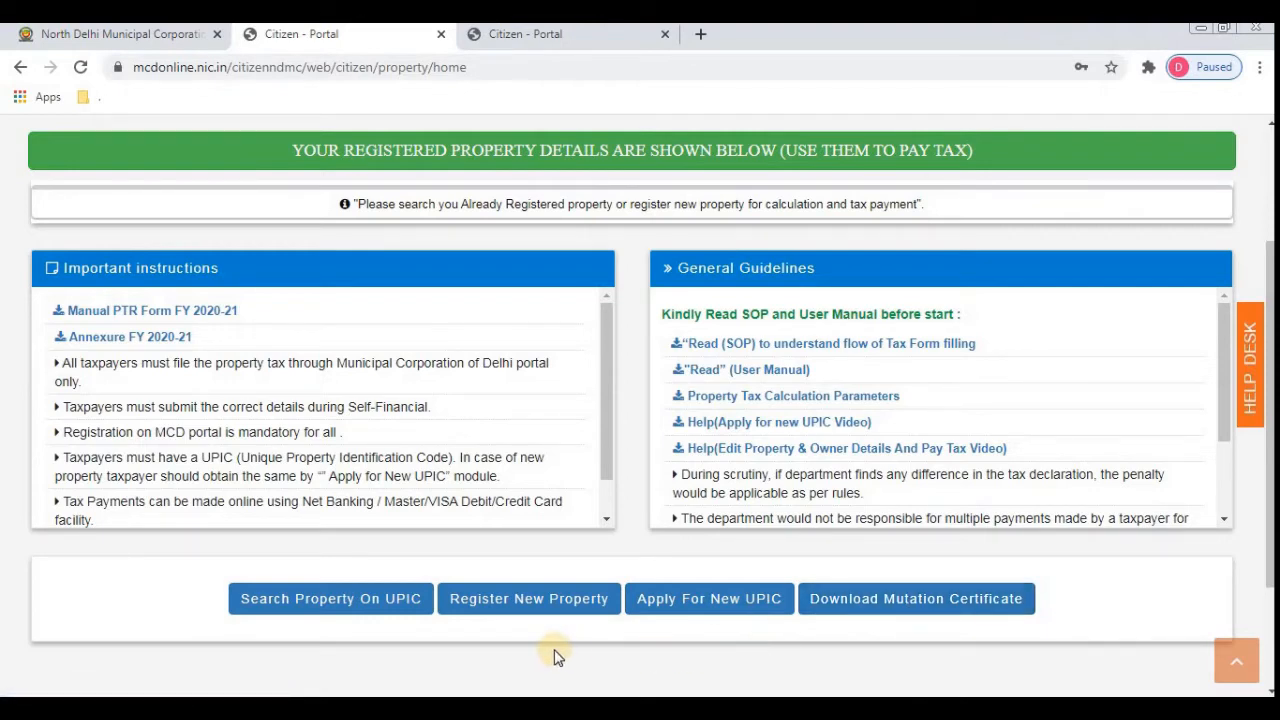
{"action": "left_click", "coordinate": [527, 600]}
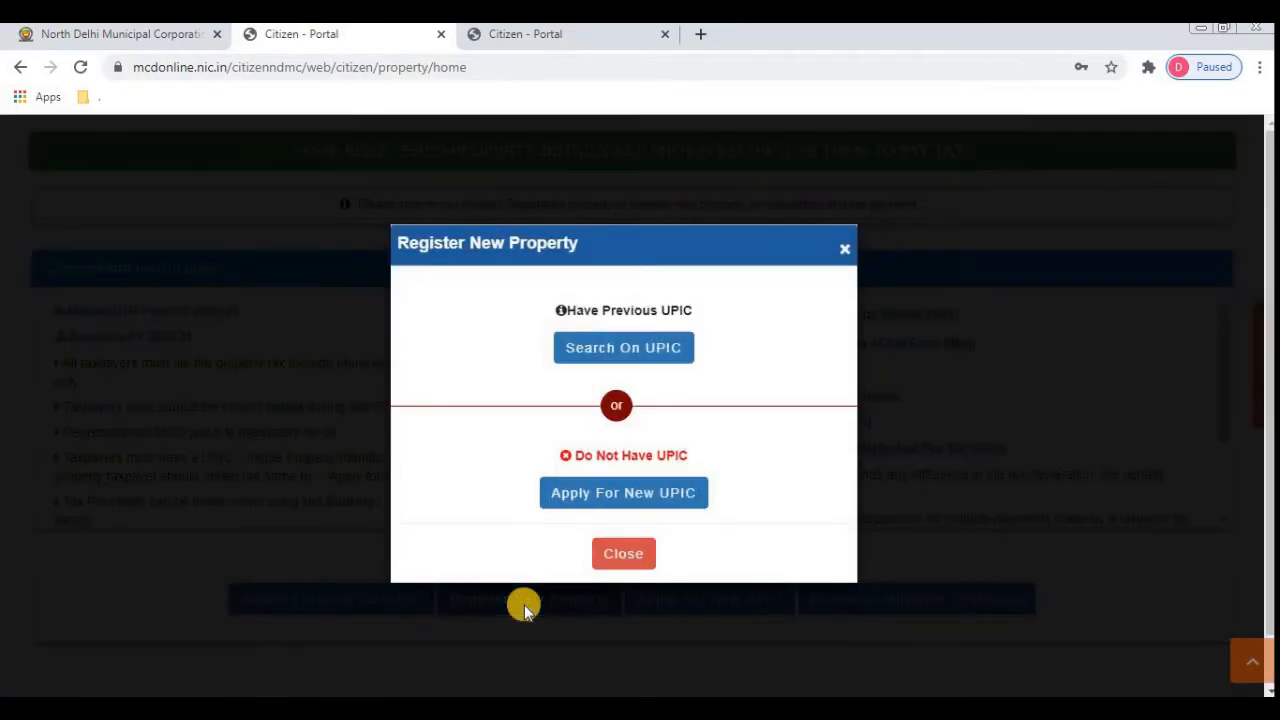
{"action": "left_click", "coordinate": [646, 497]}
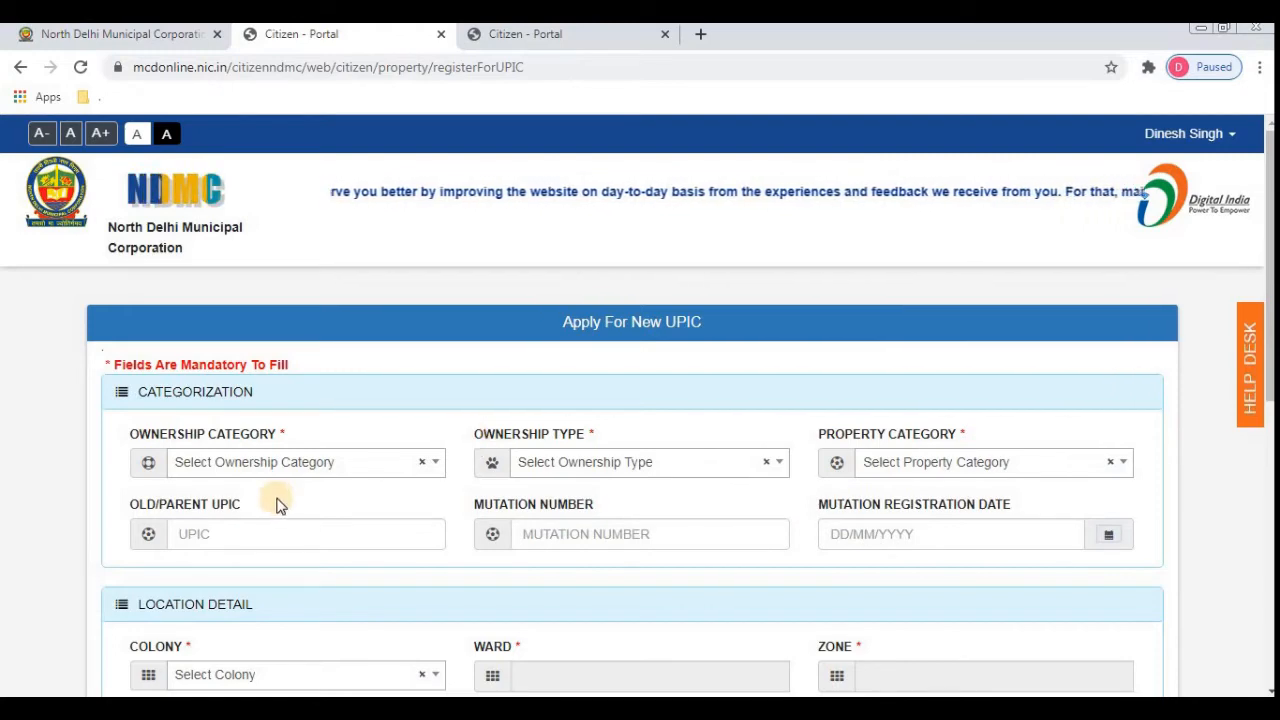
- Set Ownership Category to INDIVIDUAL and Ownership Type to SINGLE OWNER
{"action": "left_click", "coordinate": [328, 468]}
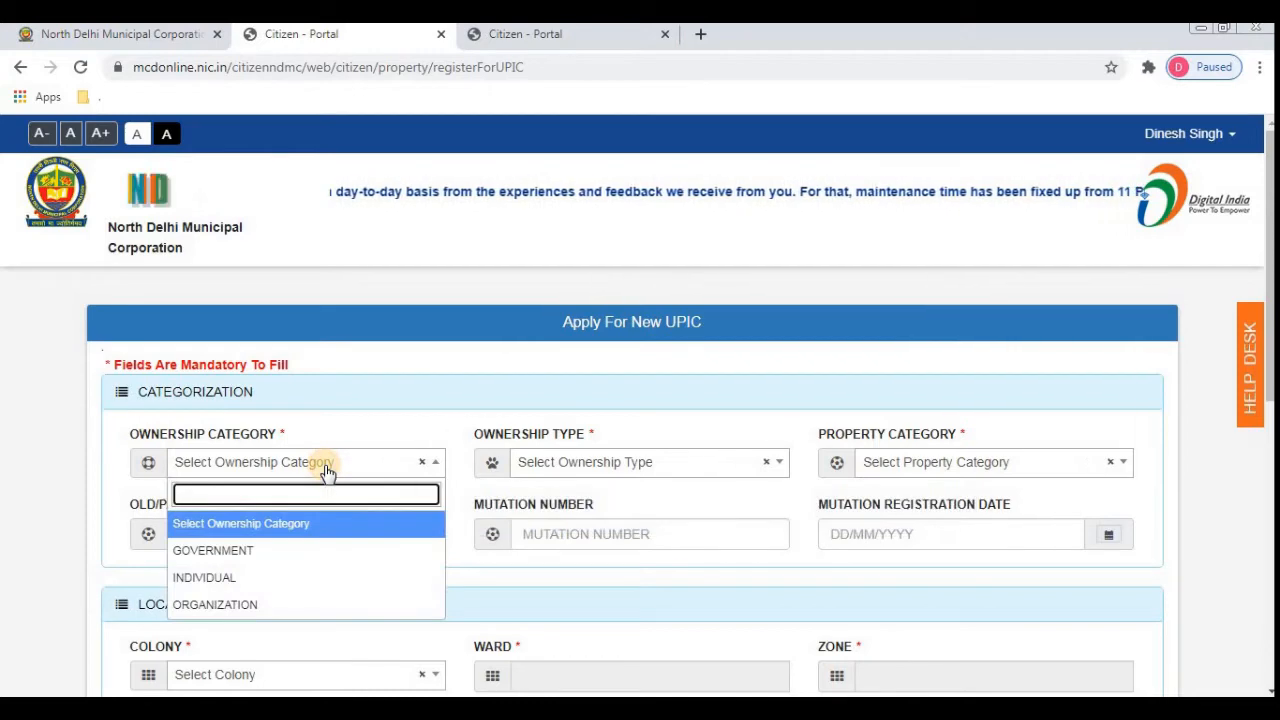
{"action": "left_click", "coordinate": [268, 585]}
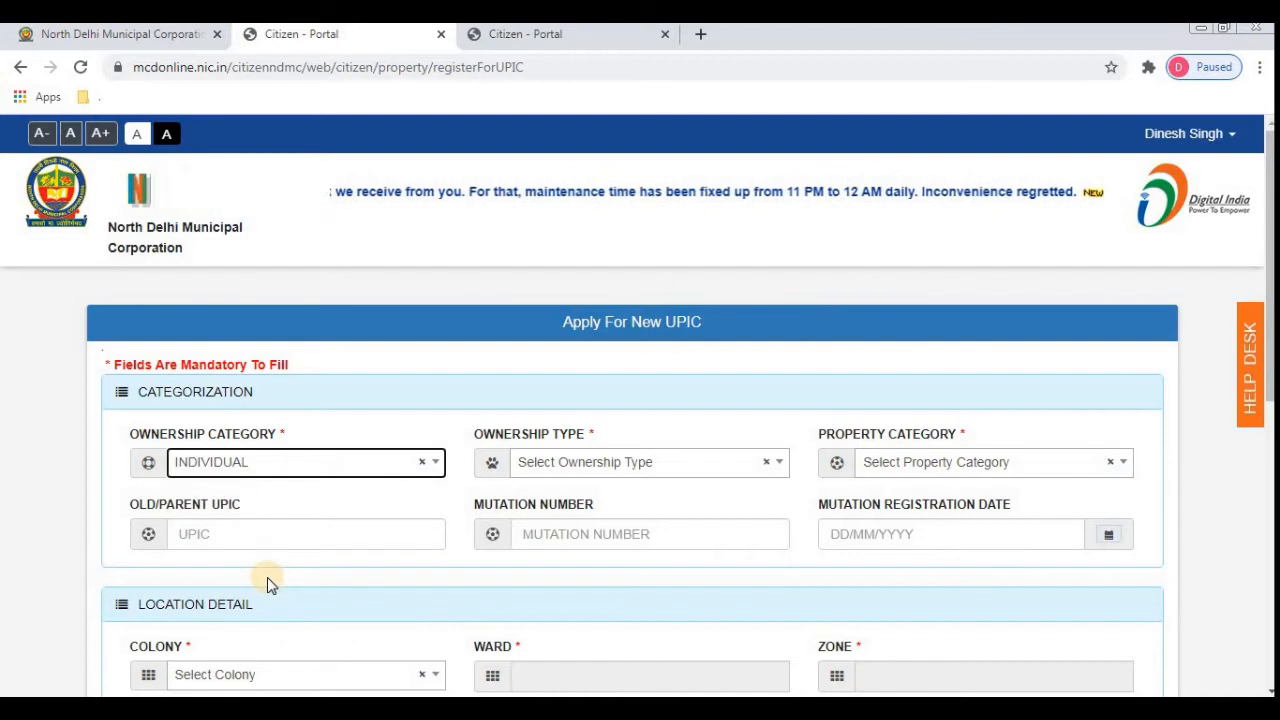
{"action": "left_click", "coordinate": [570, 470]}
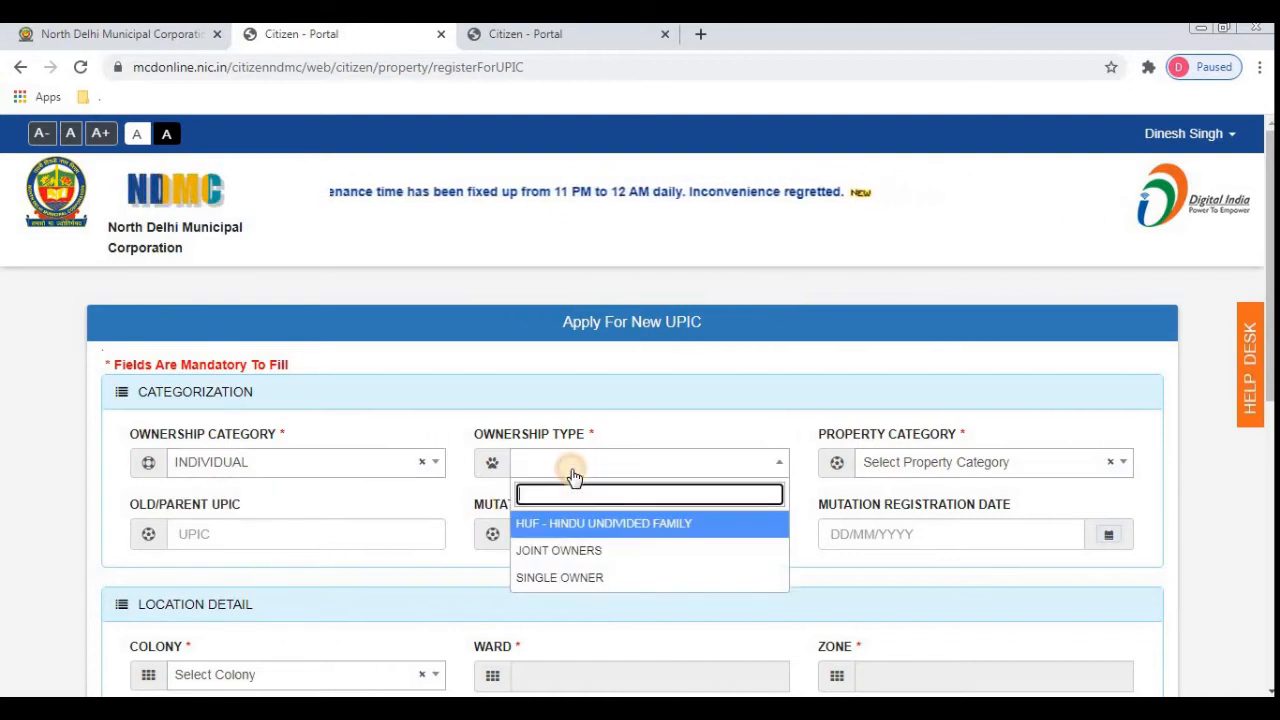
{"action": "left_click", "coordinate": [596, 578]}
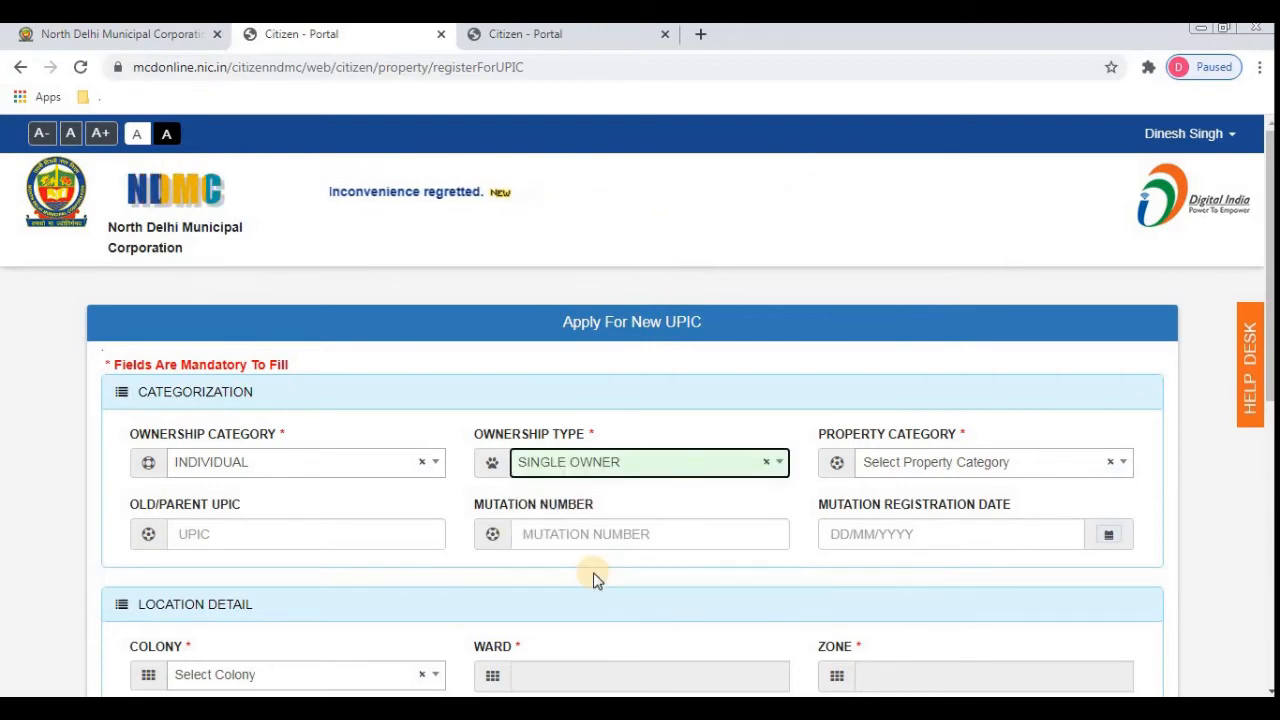
- Select RESIDENTIAL as the Property Category
{"action": "left_click", "coordinate": [936, 466]}
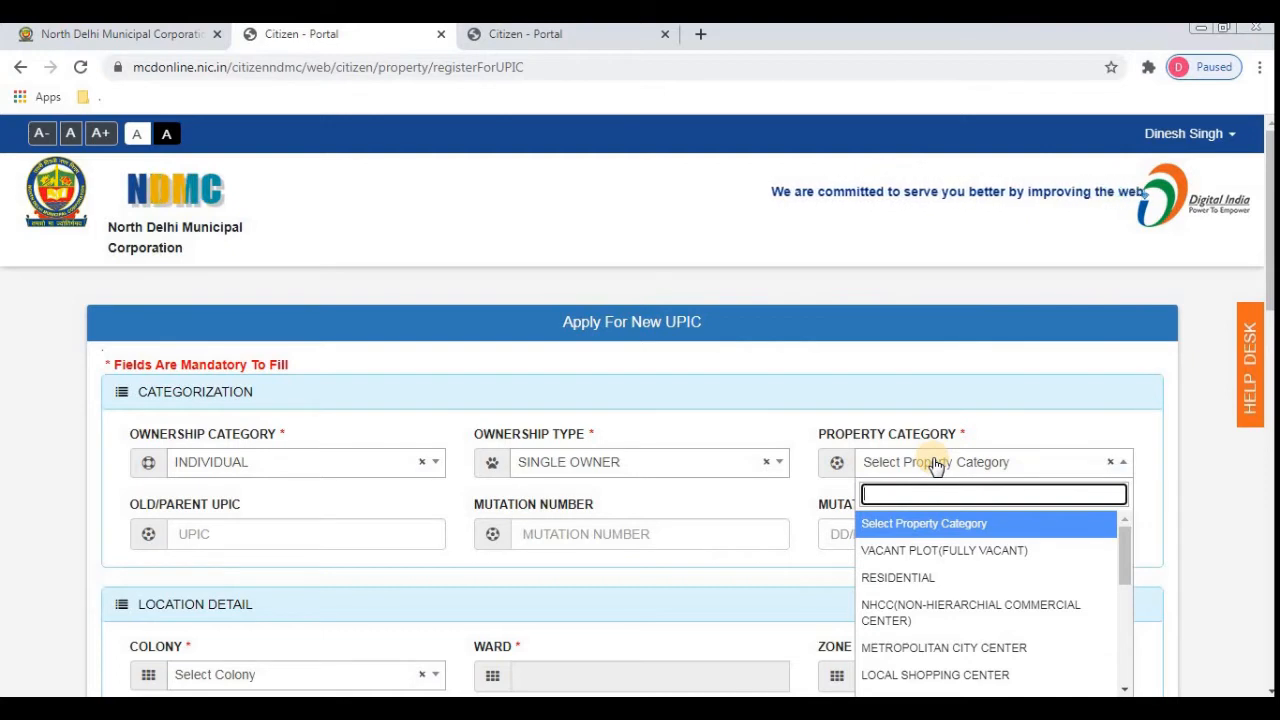
{"action": "key", "text": "Down"}
{"action": "key", "text": "Down"}
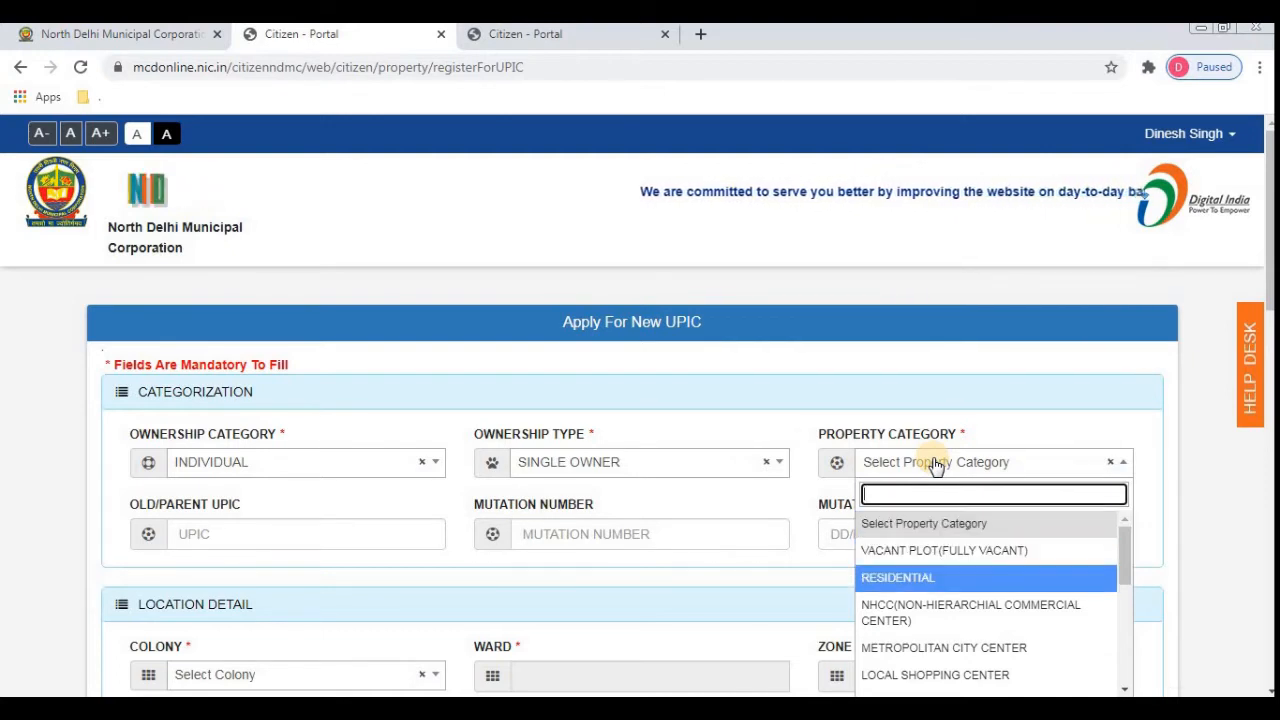
{"action": "key", "text": "Down"}
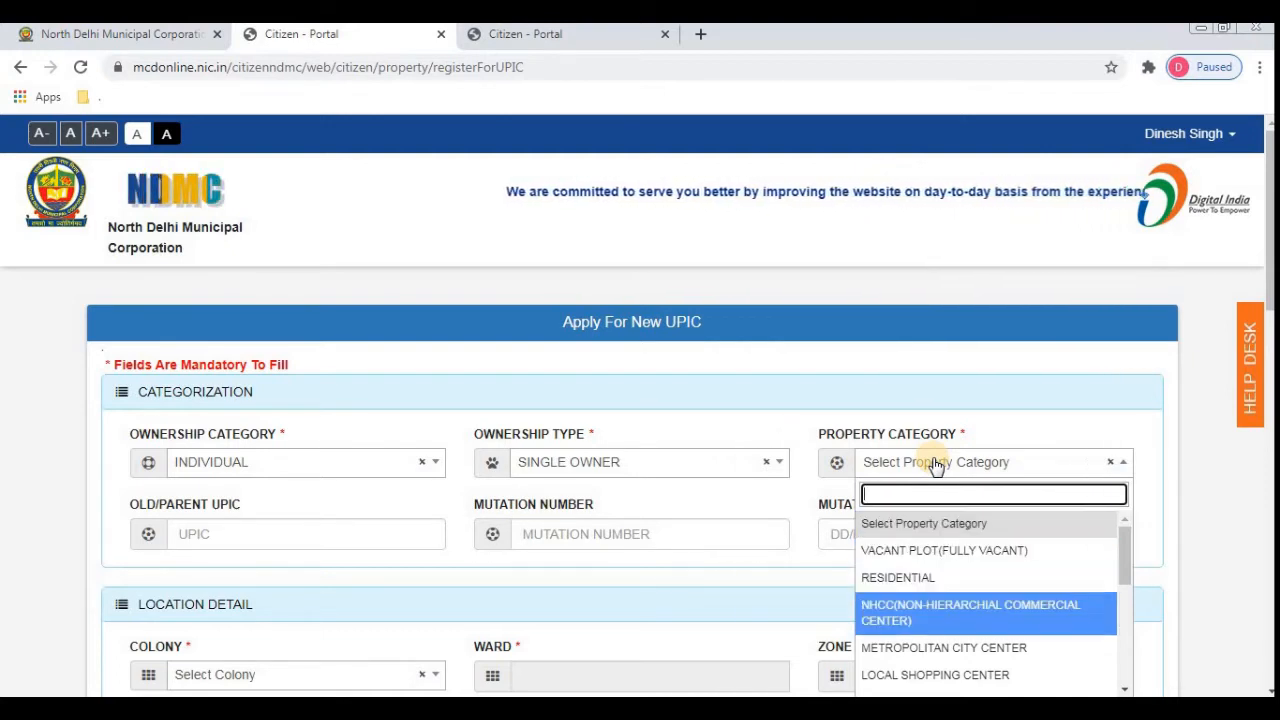
{"action": "key", "text": "Down"}
{"action": "key", "text": "Down"}
{"action": "key", "text": "Down"}
{"action": "key", "text": "Down"}
{"action": "key", "text": "Down"}
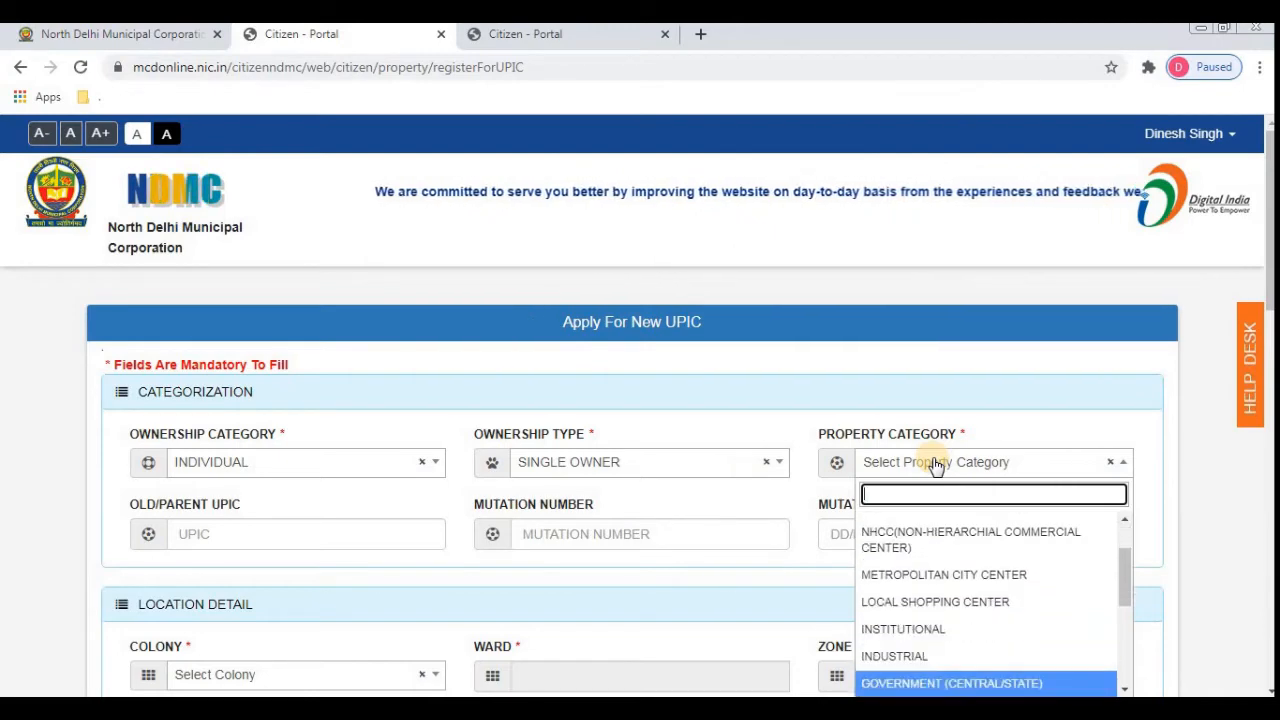
{"action": "key", "text": "Down"}
{"action": "key", "text": "Up"}
{"action": "key", "text": "Up"}
{"action": "key", "text": "Up"}
{"action": "key", "text": "Up"}
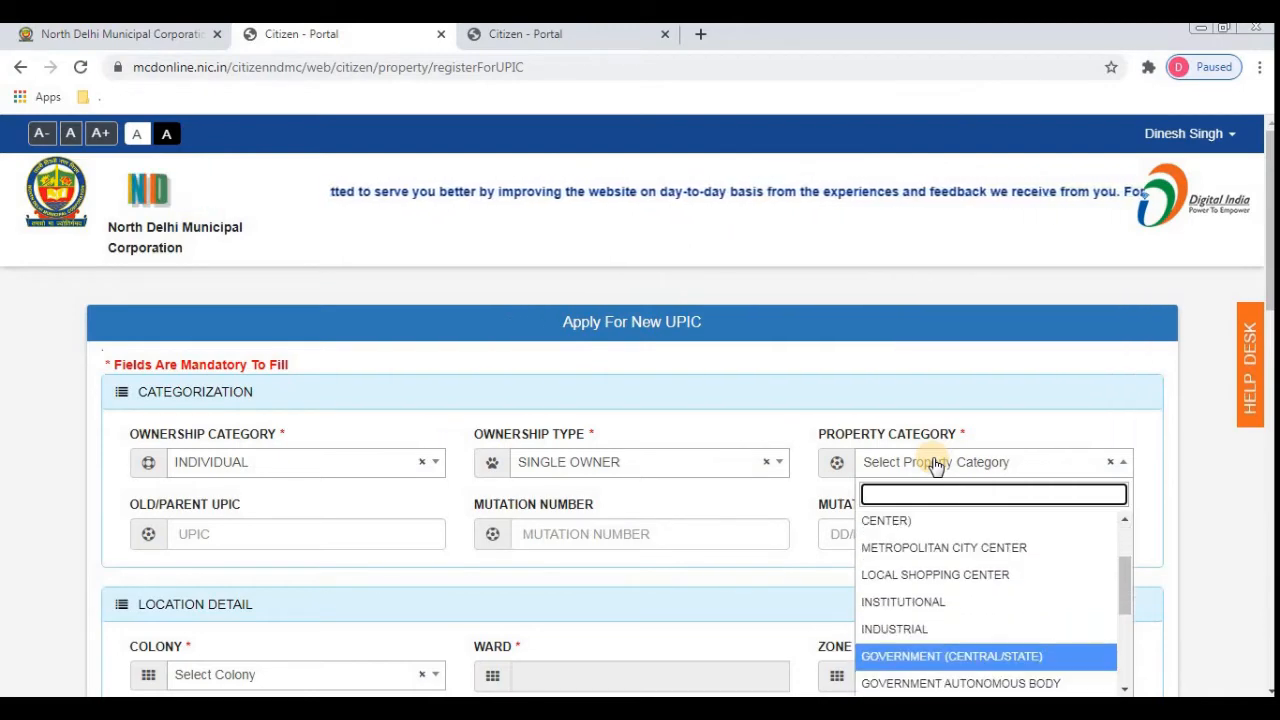
{"action": "key", "text": "Up"}
{"action": "key", "text": "Up"}
{"action": "key", "text": "Up"}
{"action": "key", "text": "Up"}
{"action": "key", "text": "Up"}
{"action": "key", "text": "Down"}
{"action": "key", "text": "Down"}
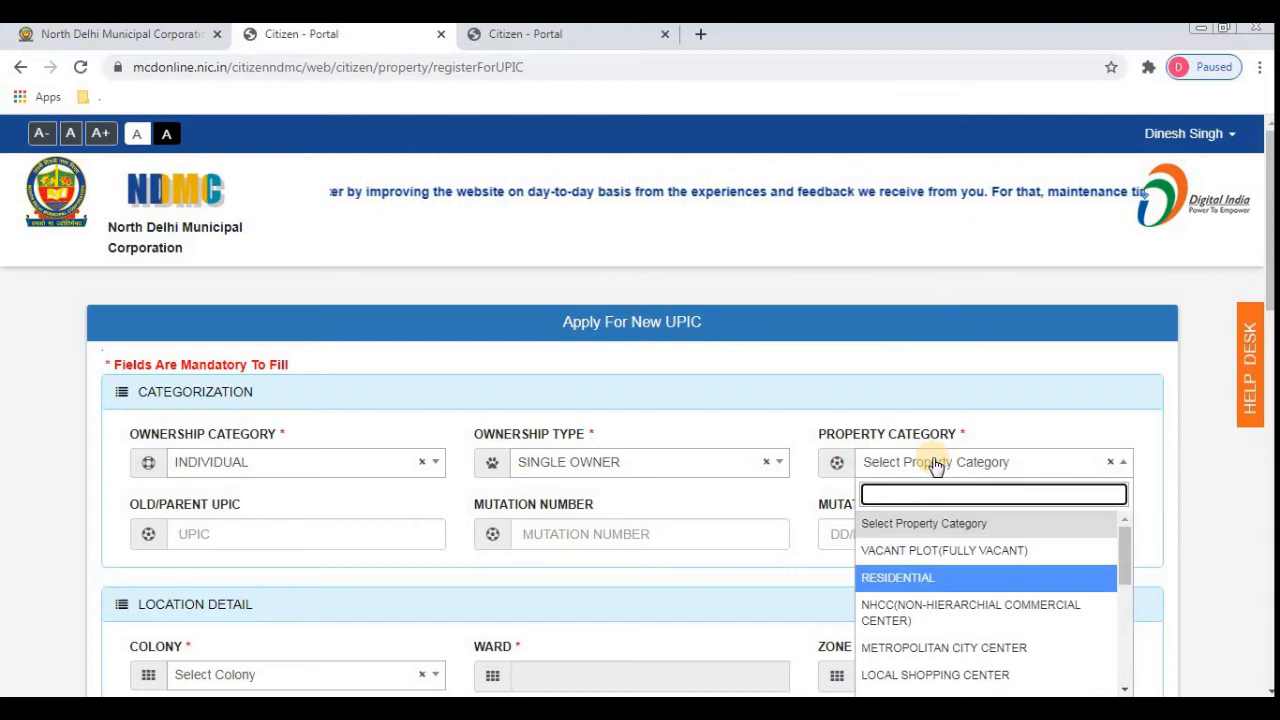
{"action": "key", "text": "Return"}
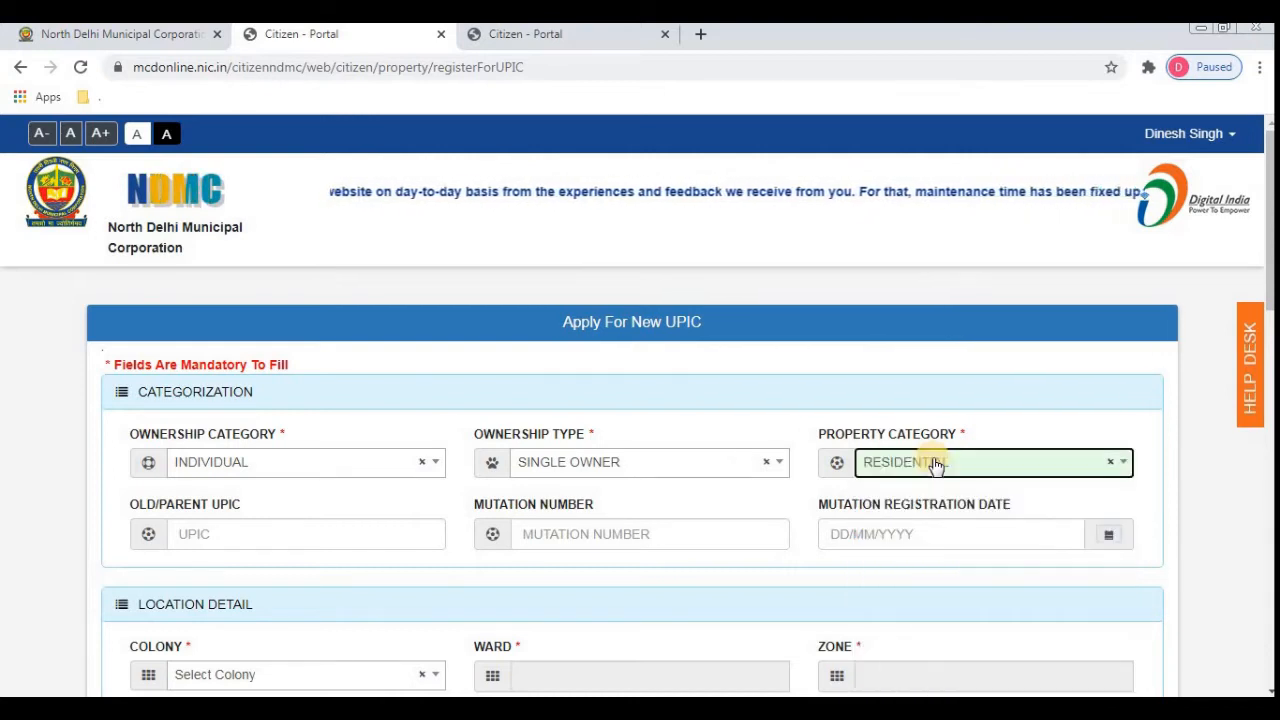
- Skip the optional UPIC and mutation fields and search colonies for 'we'
{"action": "key", "text": "Tab"}
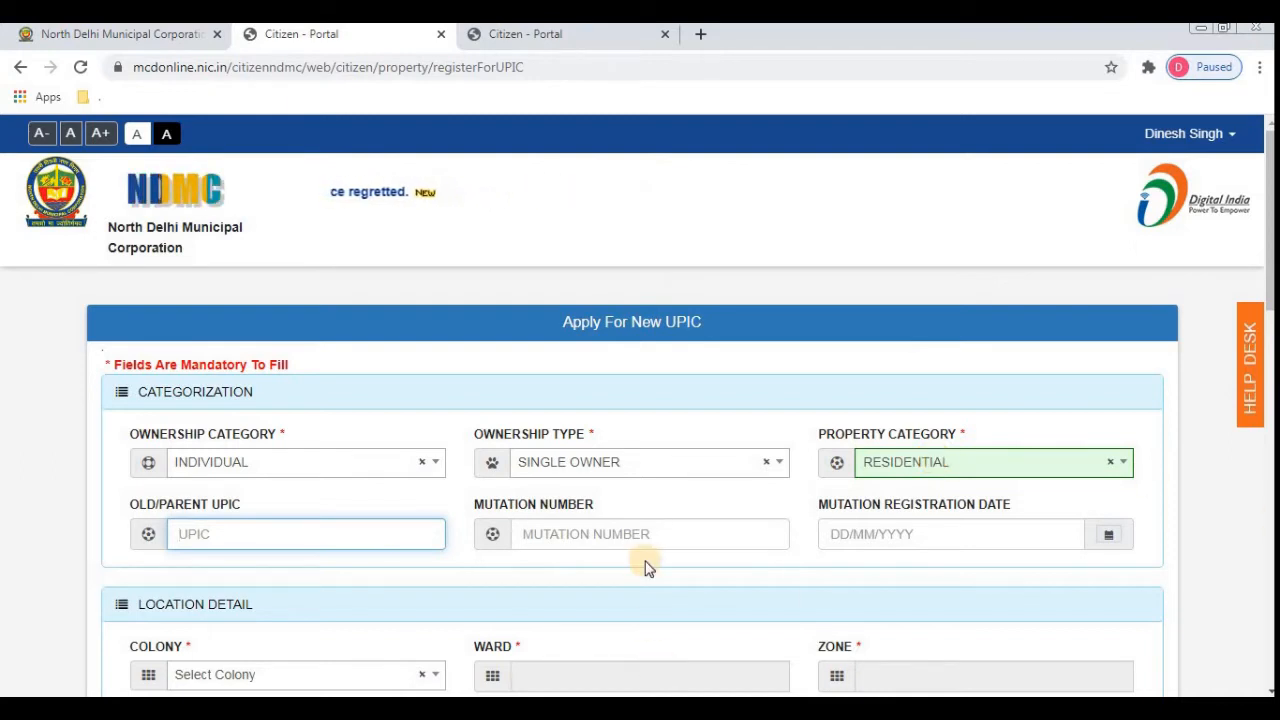
{"action": "key", "text": "Tab"}
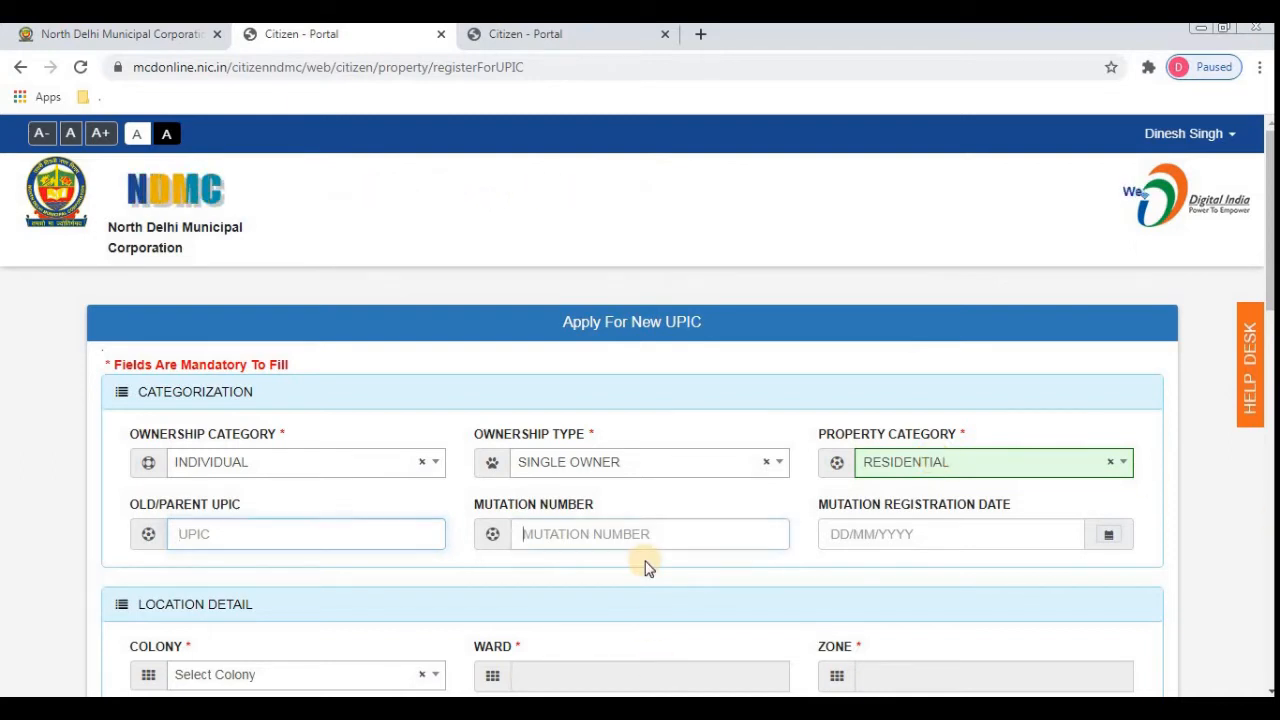
{"action": "key", "text": "Tab"}
{"action": "key", "text": "Tab"}
{"action": "key", "text": "Tab"}
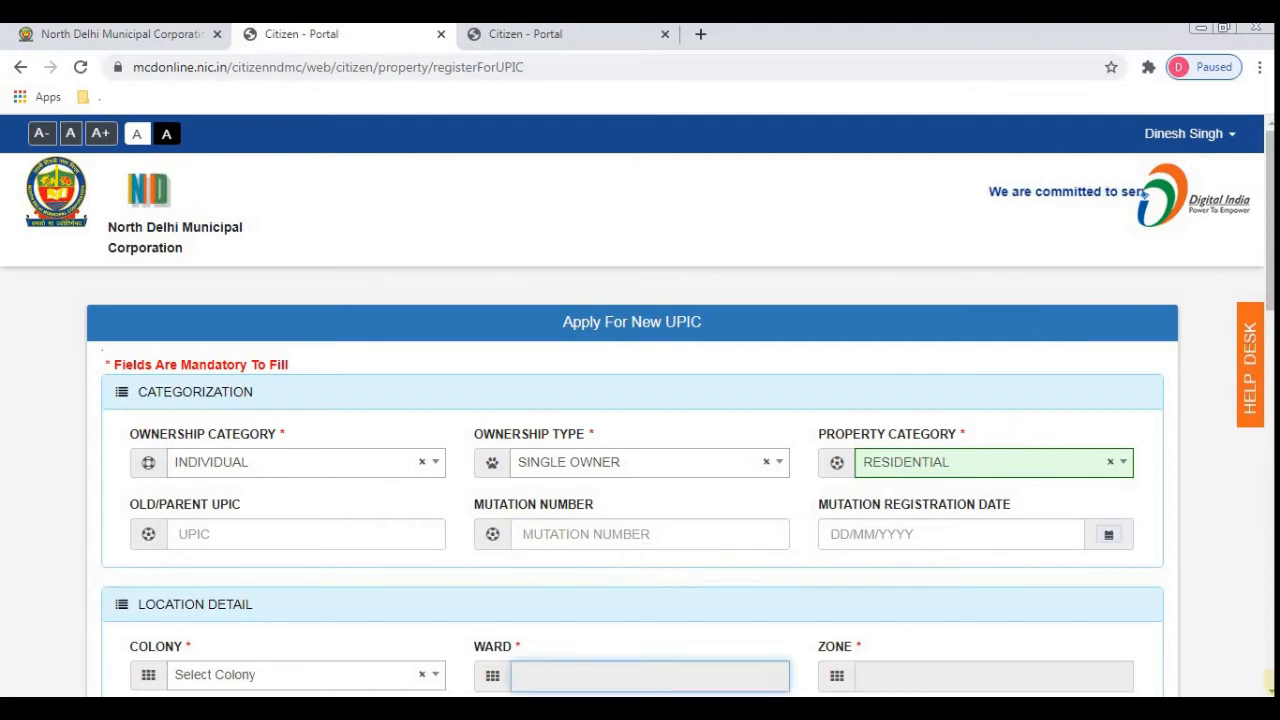
{"action": "scroll", "coordinate": [640, 400], "scroll_direction": "down", "scroll_amount": 1}
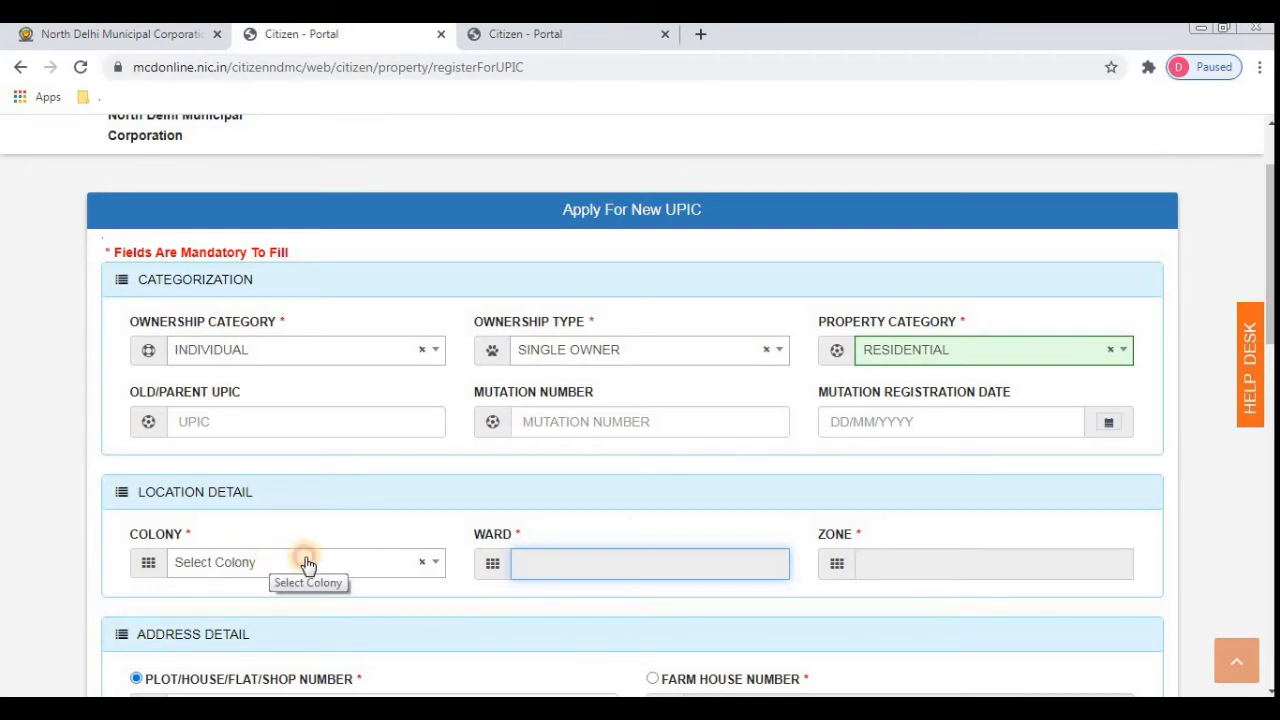
{"action": "left_click", "coordinate": [306, 564]}
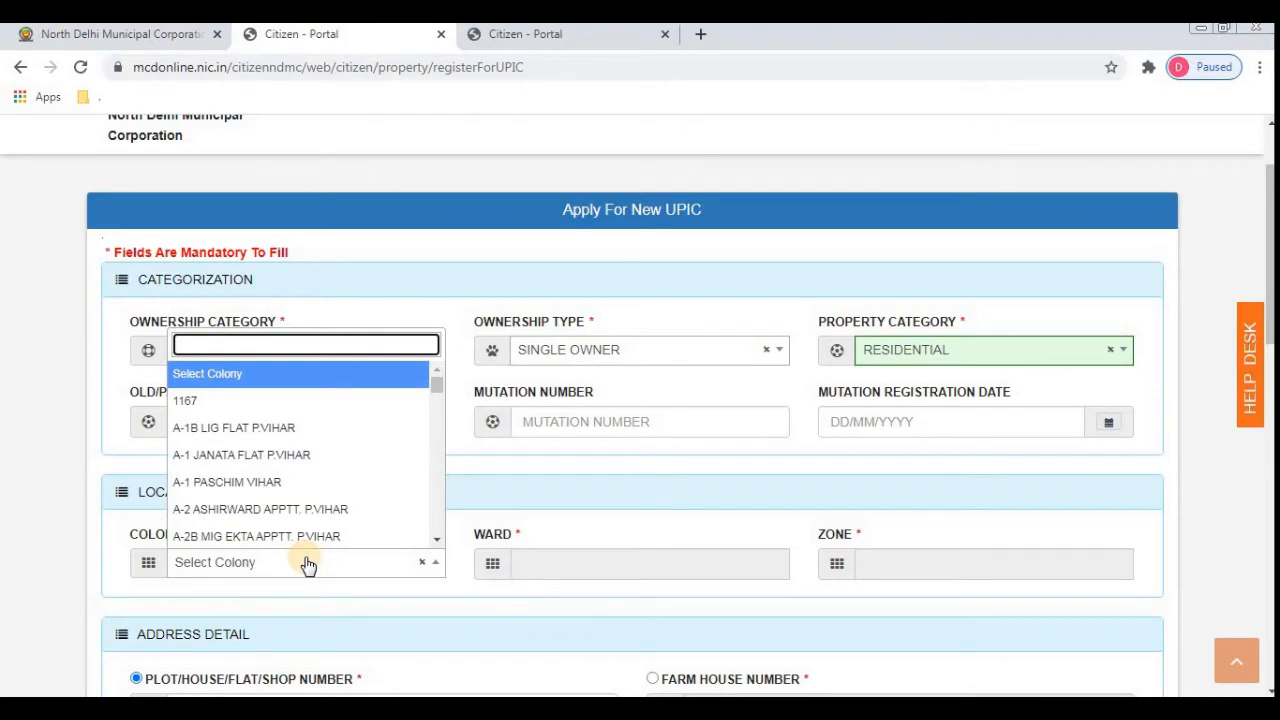
{"action": "type", "text": "we"}
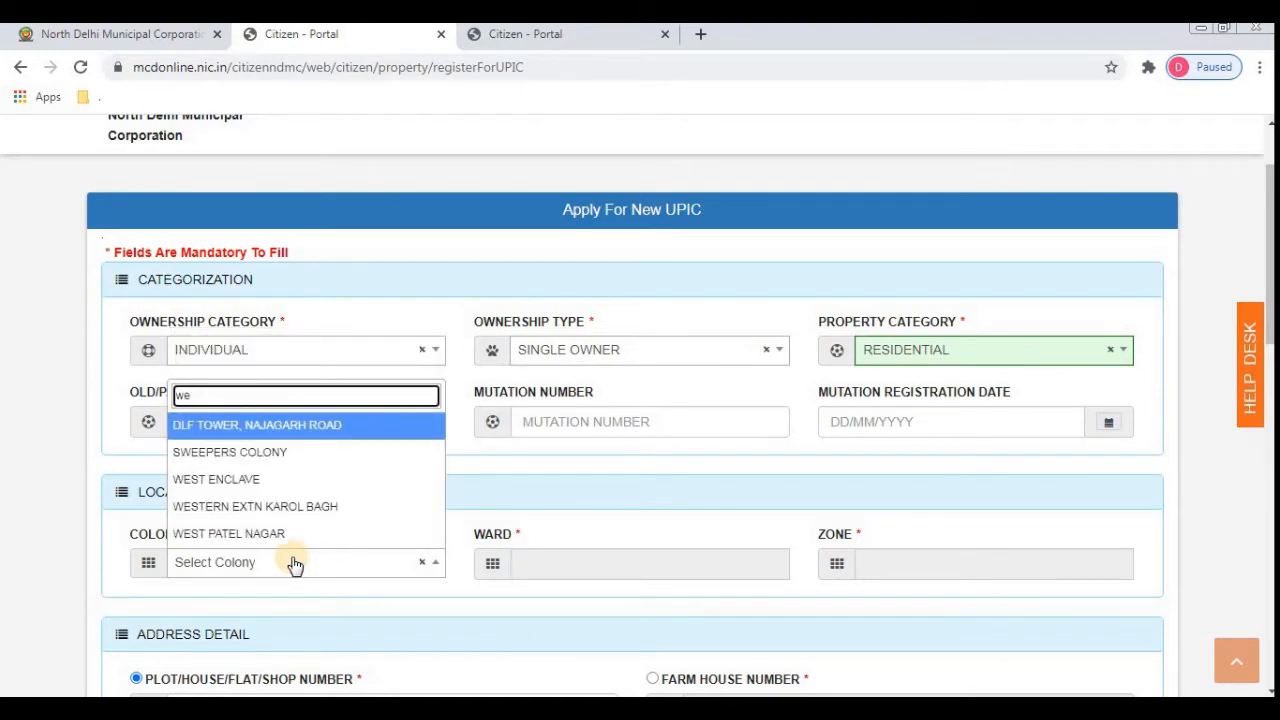
{"action": "left_click", "coordinate": [254, 535]}
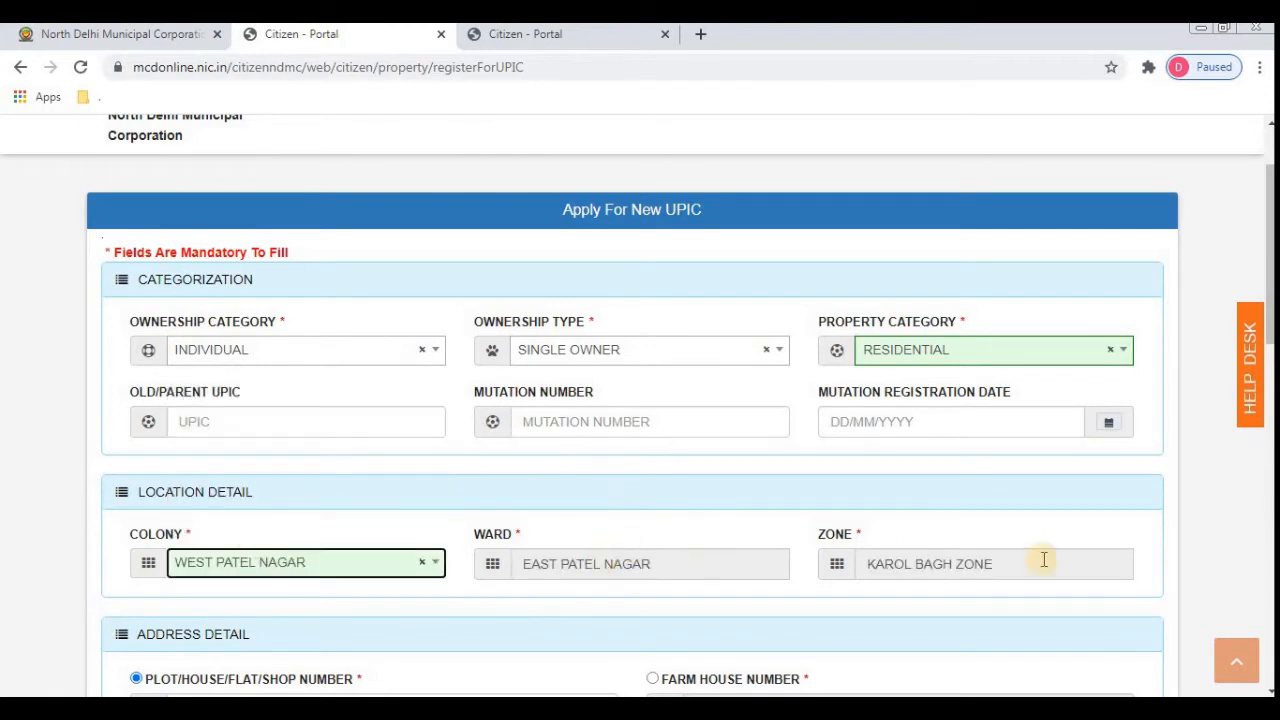
{"action": "key", "text": "Tab"}
{"action": "key", "text": "Tab"}
{"action": "key", "text": "Tab"}
{"action": "key", "text": "Tab"}
{"action": "key", "text": "Tab"}
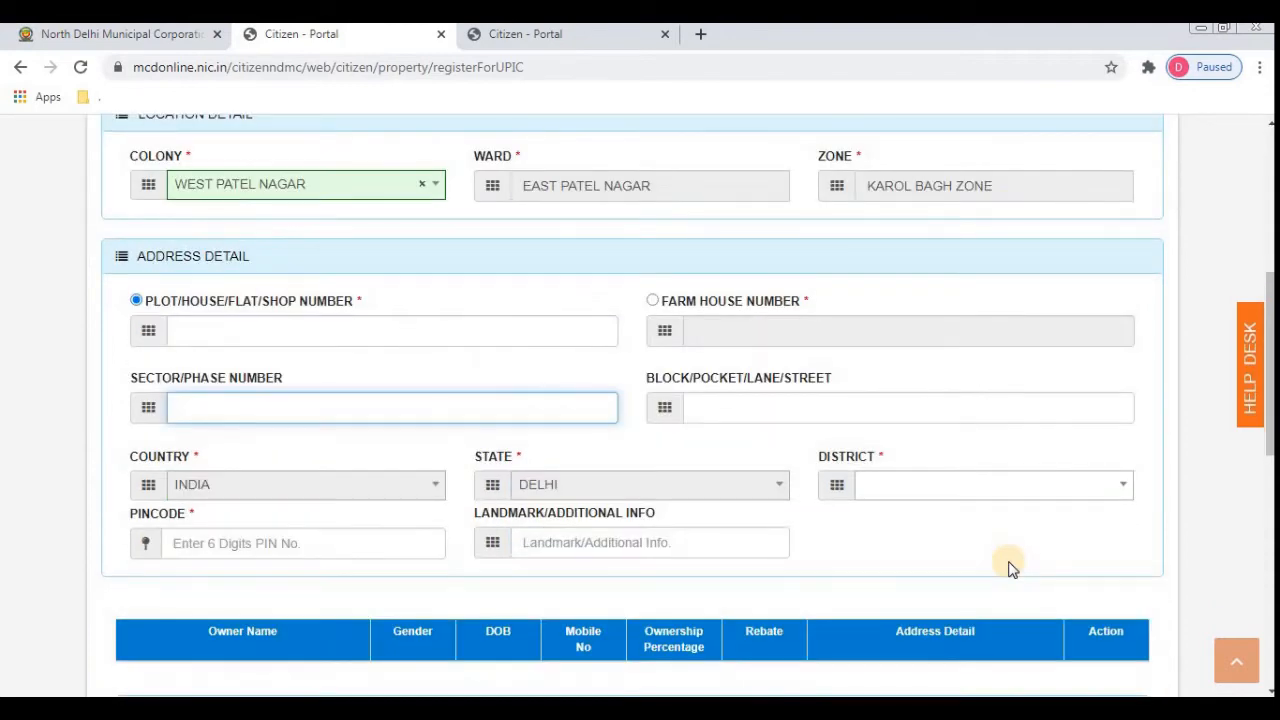
{"action": "left_click", "coordinate": [225, 332]}
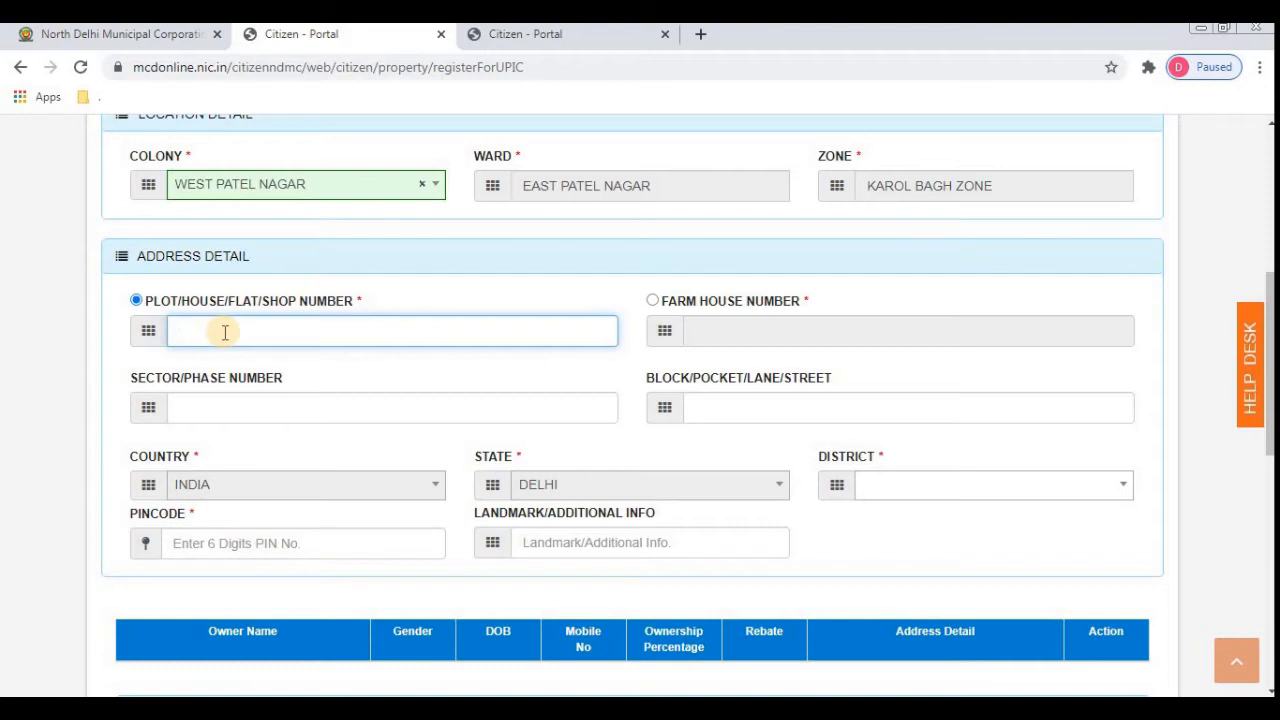
{"action": "type", "text": "11"}
{"action": "key", "text": "Tab"}
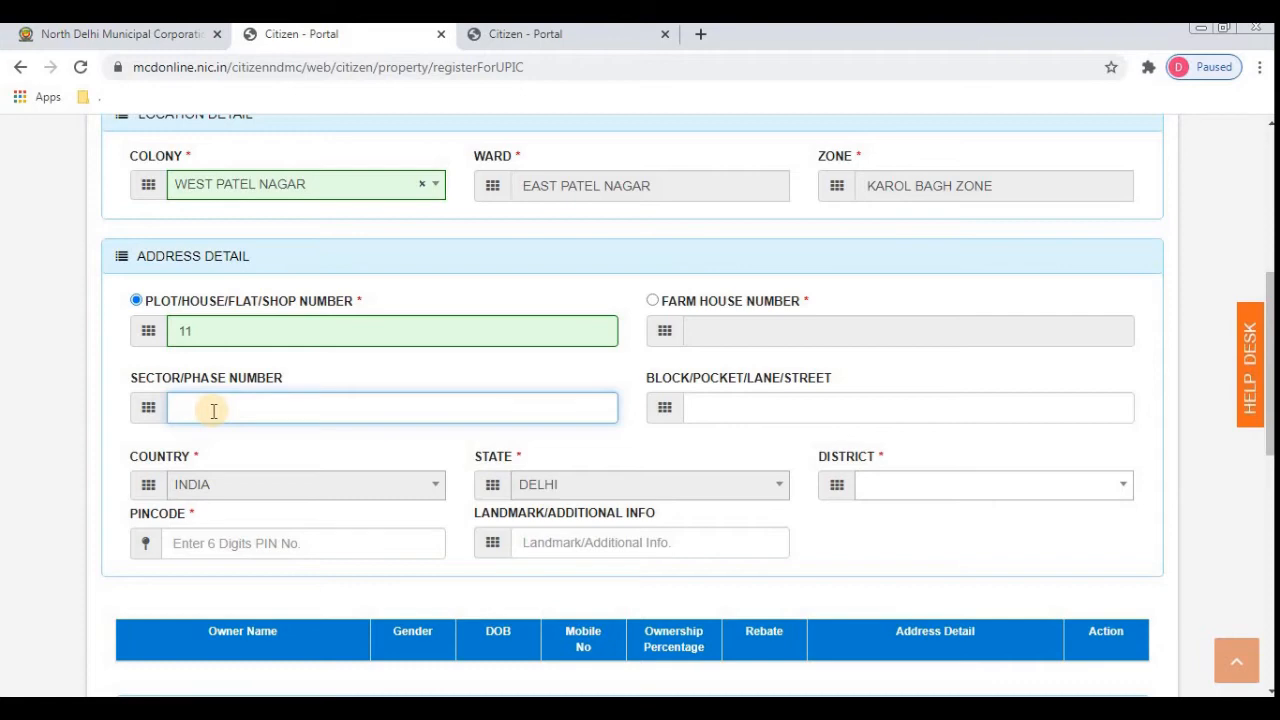
- Leave the sector field empty and enter block/street number 2
{"action": "type", "text": "22"}
{"action": "key", "text": "Tab"}
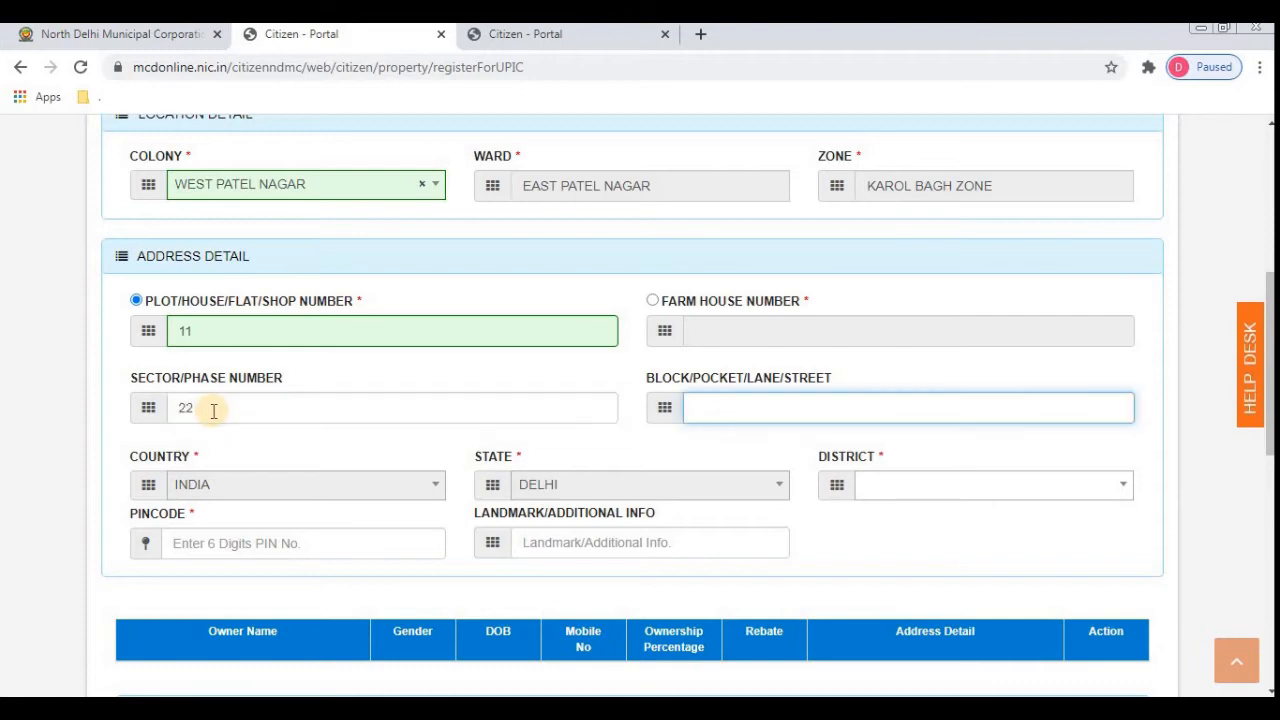
{"action": "left_click", "coordinate": [213, 410]}
{"action": "key", "text": "ctrl+a"}
{"action": "key", "text": "BackSpace"}
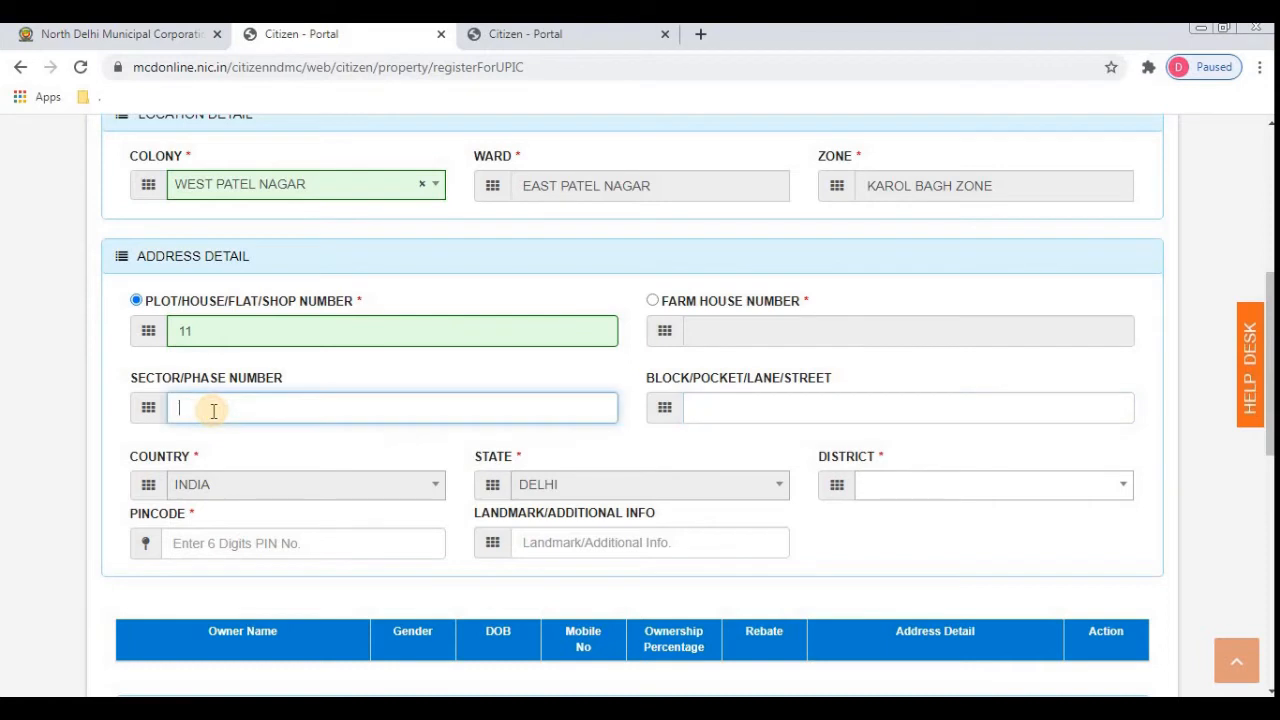
{"action": "key", "text": "Tab"}
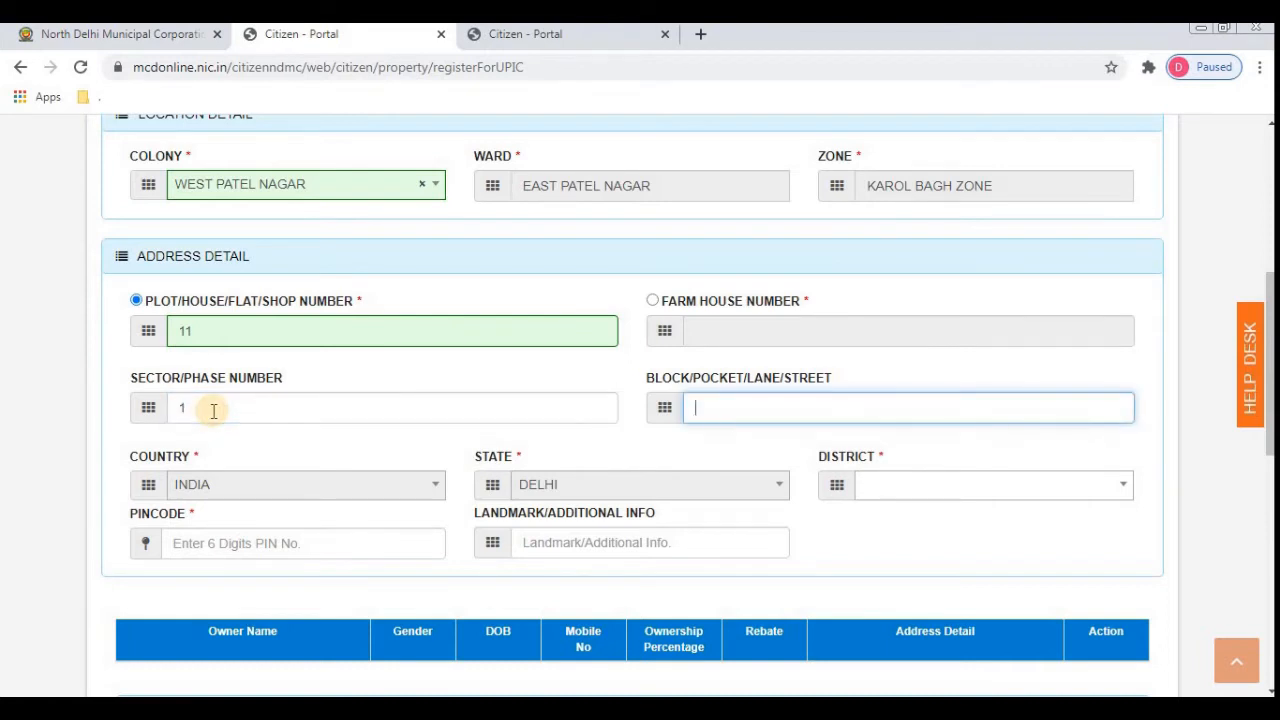
{"action": "type", "text": "2"}
{"action": "key", "text": "Tab"}
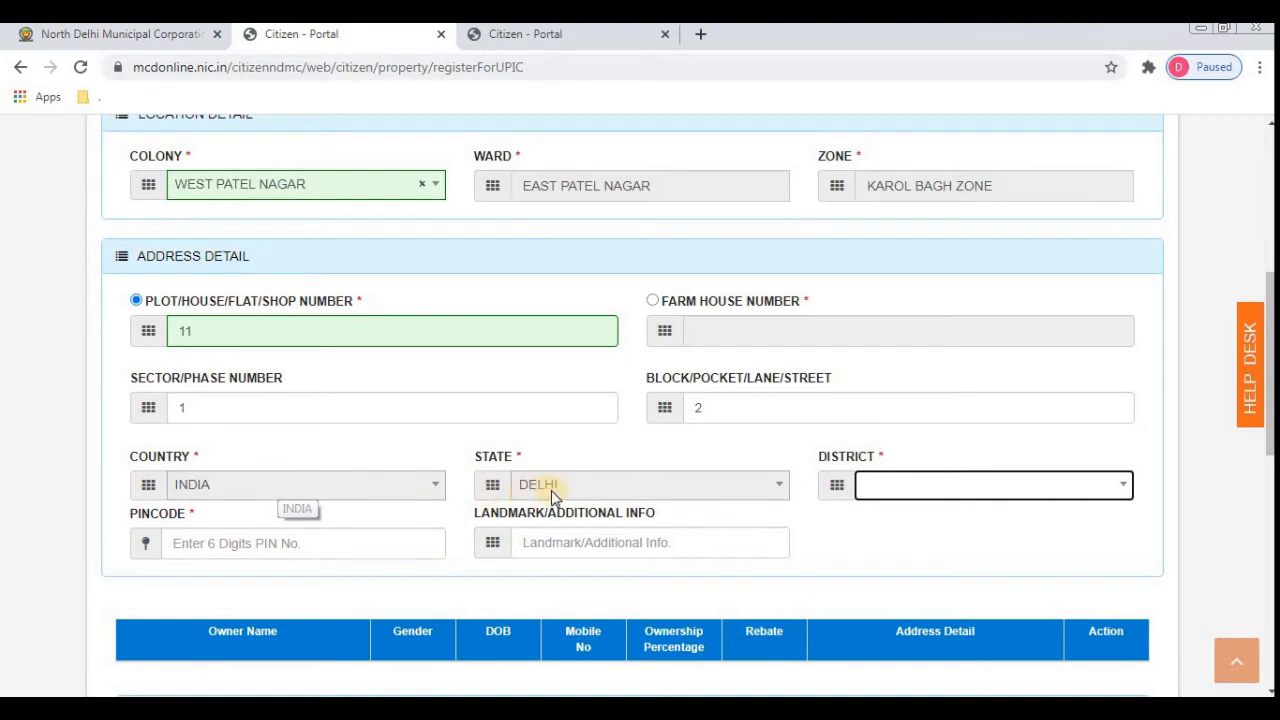
- Choose NEW DELHI as the district and enter pincode 110008
{"action": "left_click", "coordinate": [958, 490]}
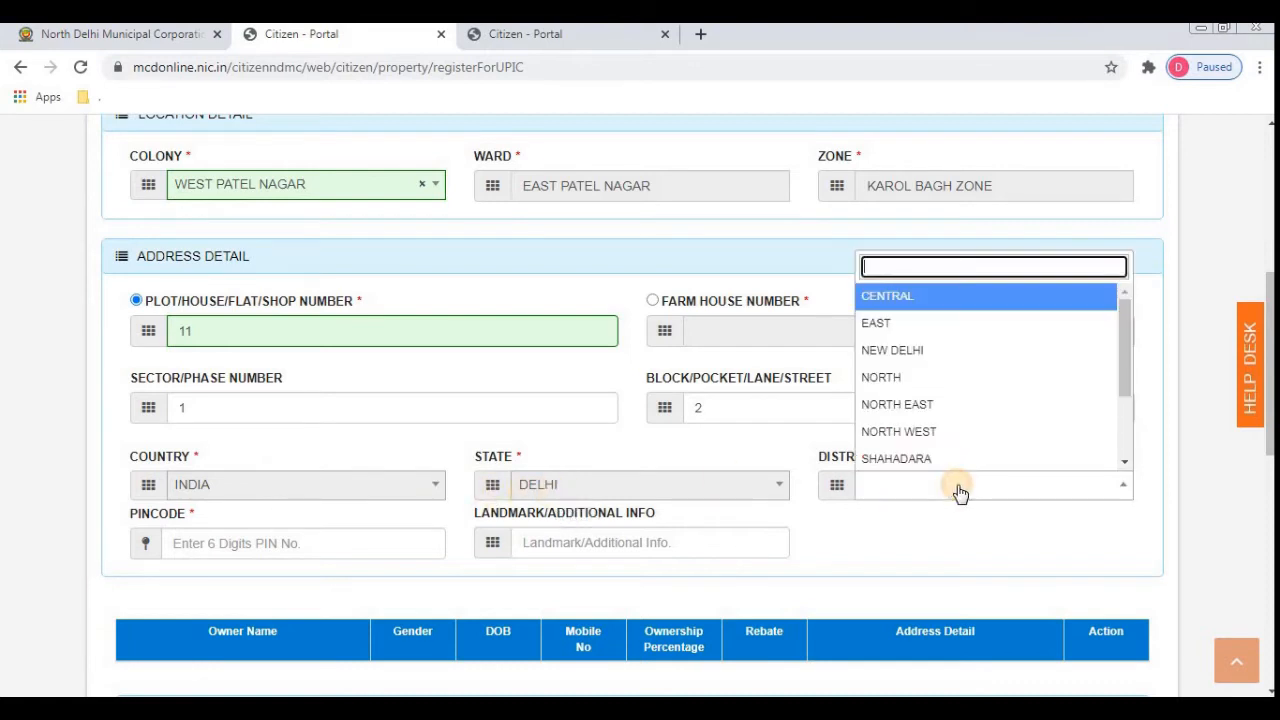
{"action": "left_click", "coordinate": [913, 360]}
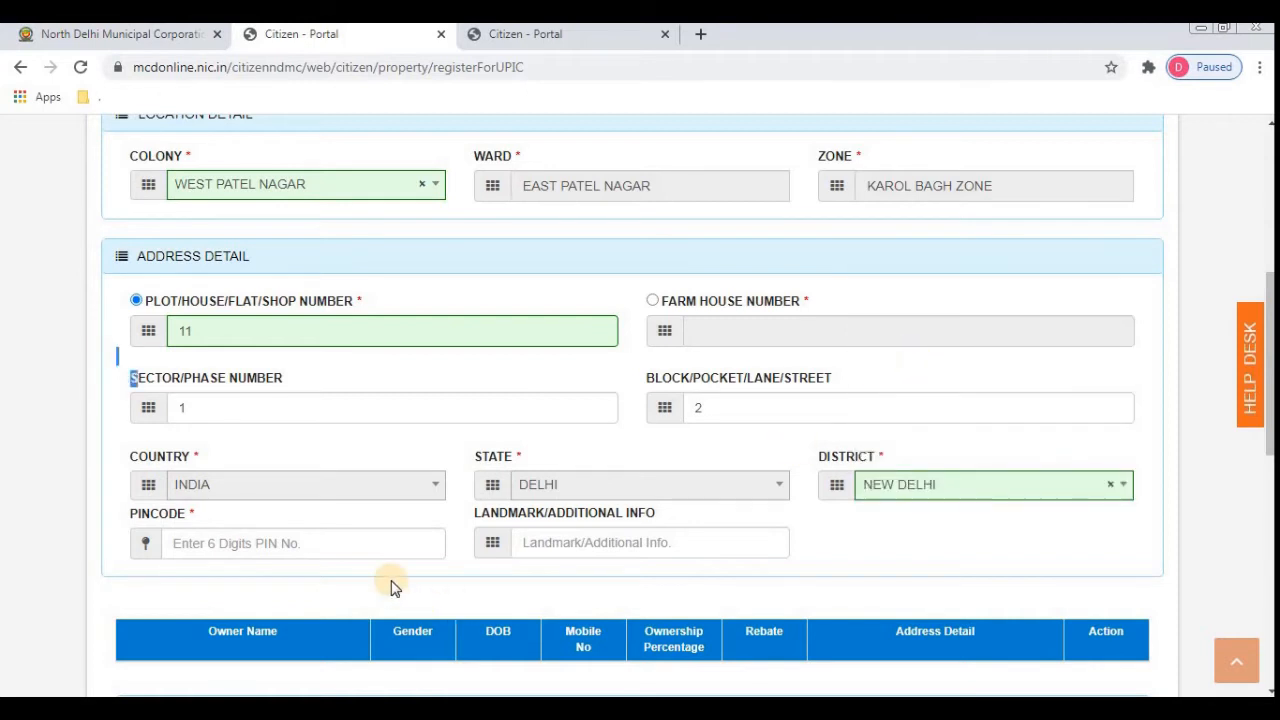
{"action": "key", "text": "Tab"}
{"action": "left_click", "coordinate": [316, 547]}
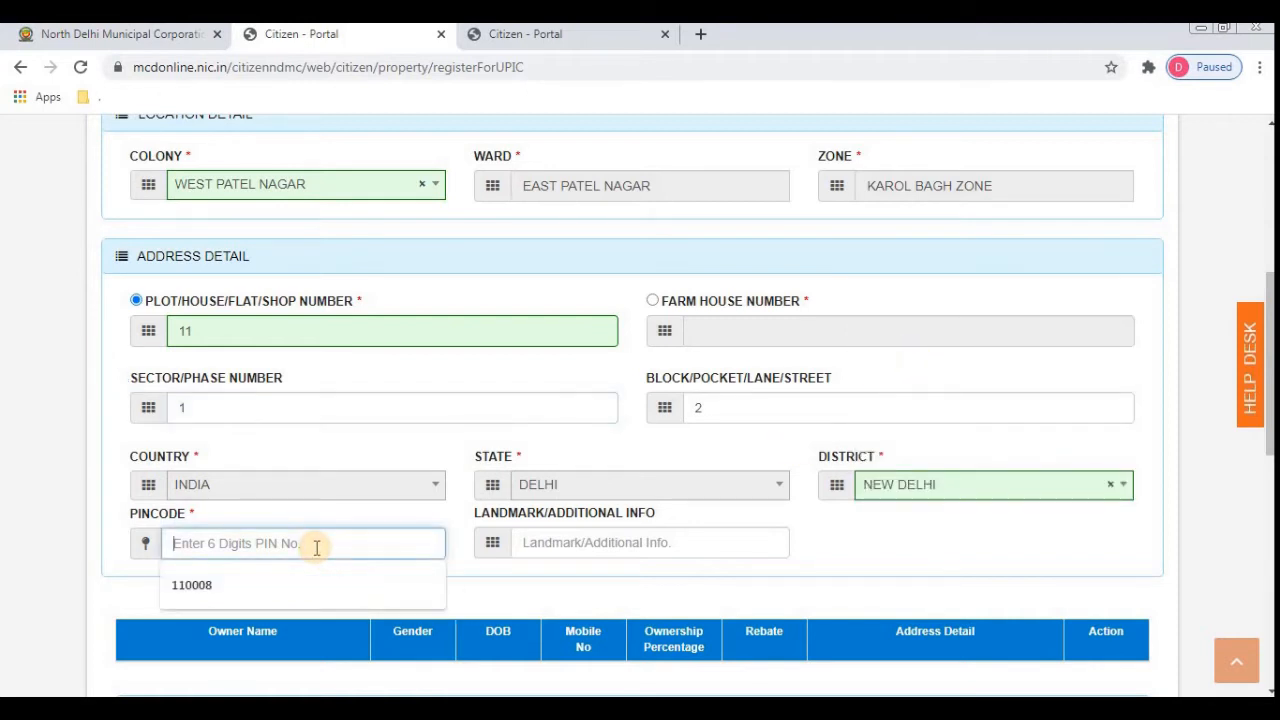
{"action": "type", "text": "11"}
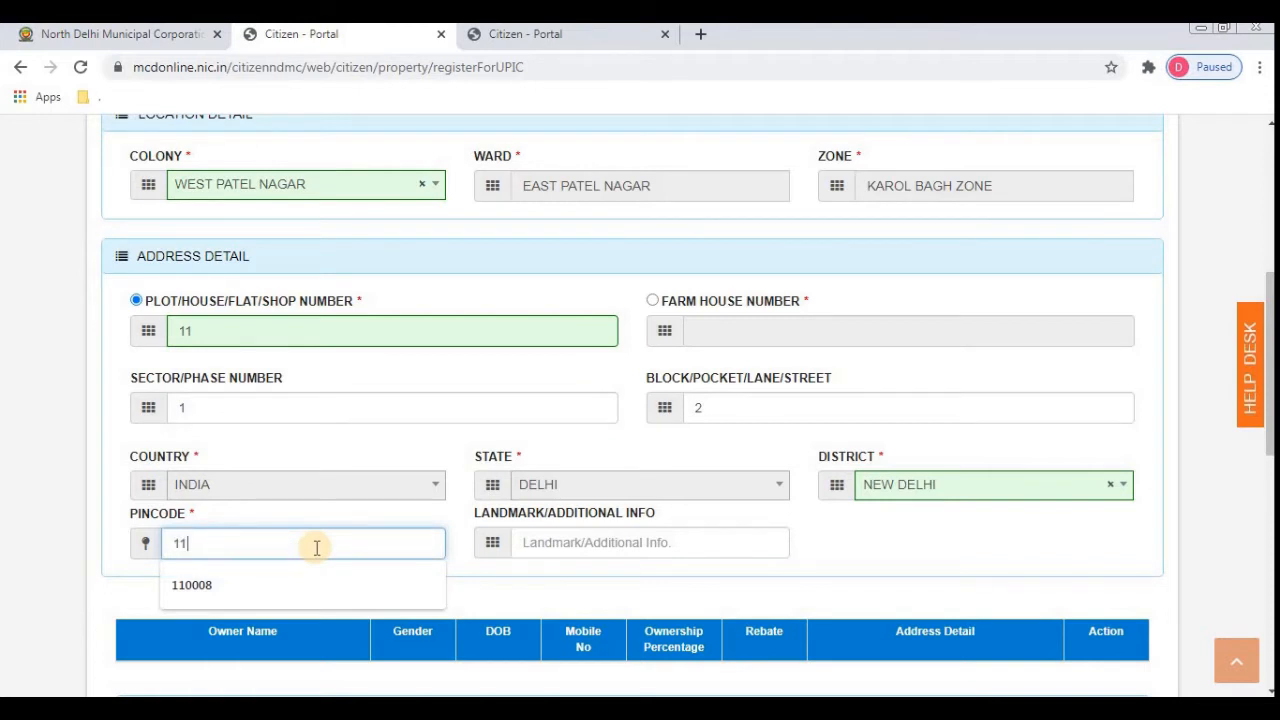
{"action": "type", "text": "0008"}
{"action": "key", "text": "Tab"}
{"action": "scroll", "coordinate": [316, 550], "scroll_direction": "down", "scroll_amount": 3}
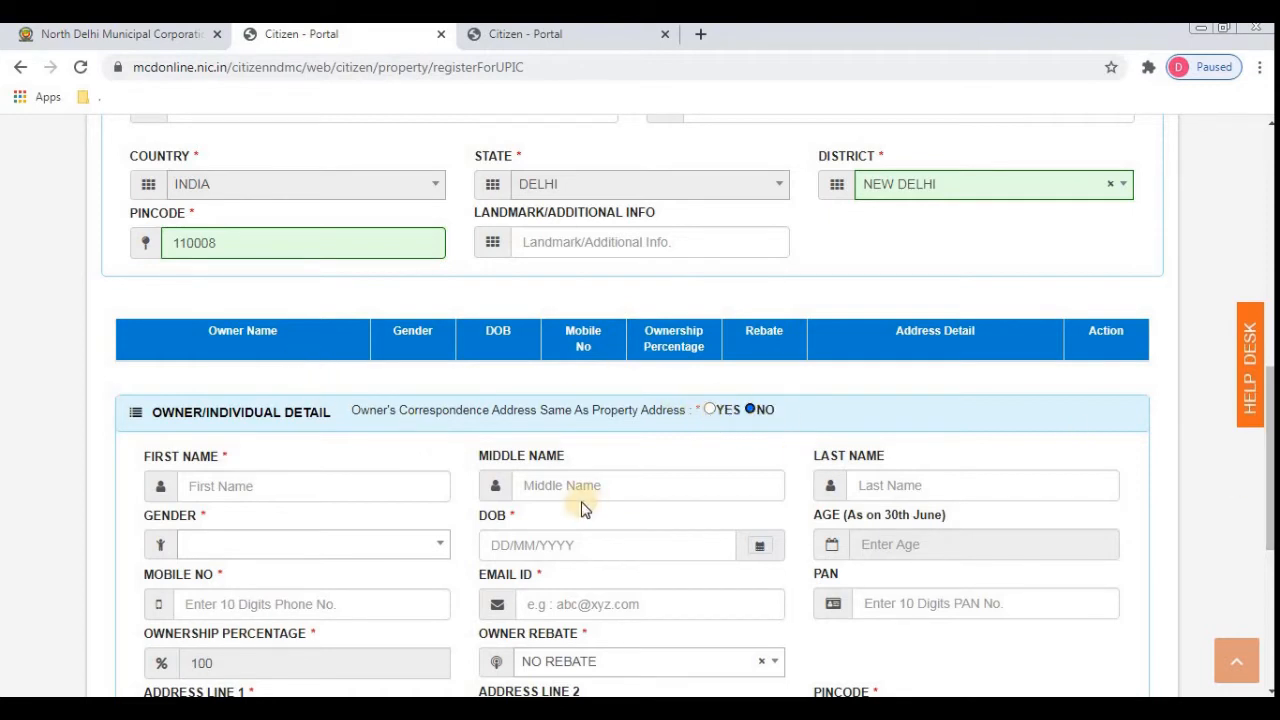
{"action": "left_click", "coordinate": [256, 479]}
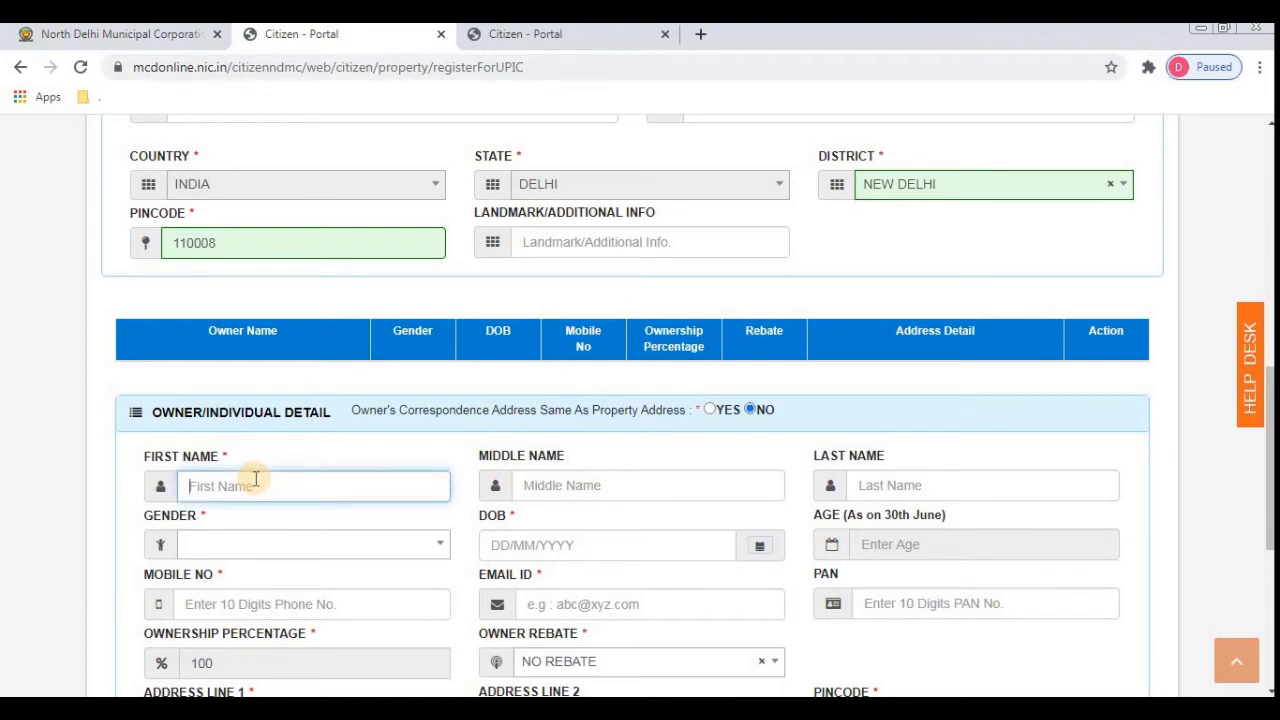
- Enter the owner's first and last name and choose MALE as gender
{"action": "key", "text": "Tab"}
{"action": "key", "text": "Tab"}
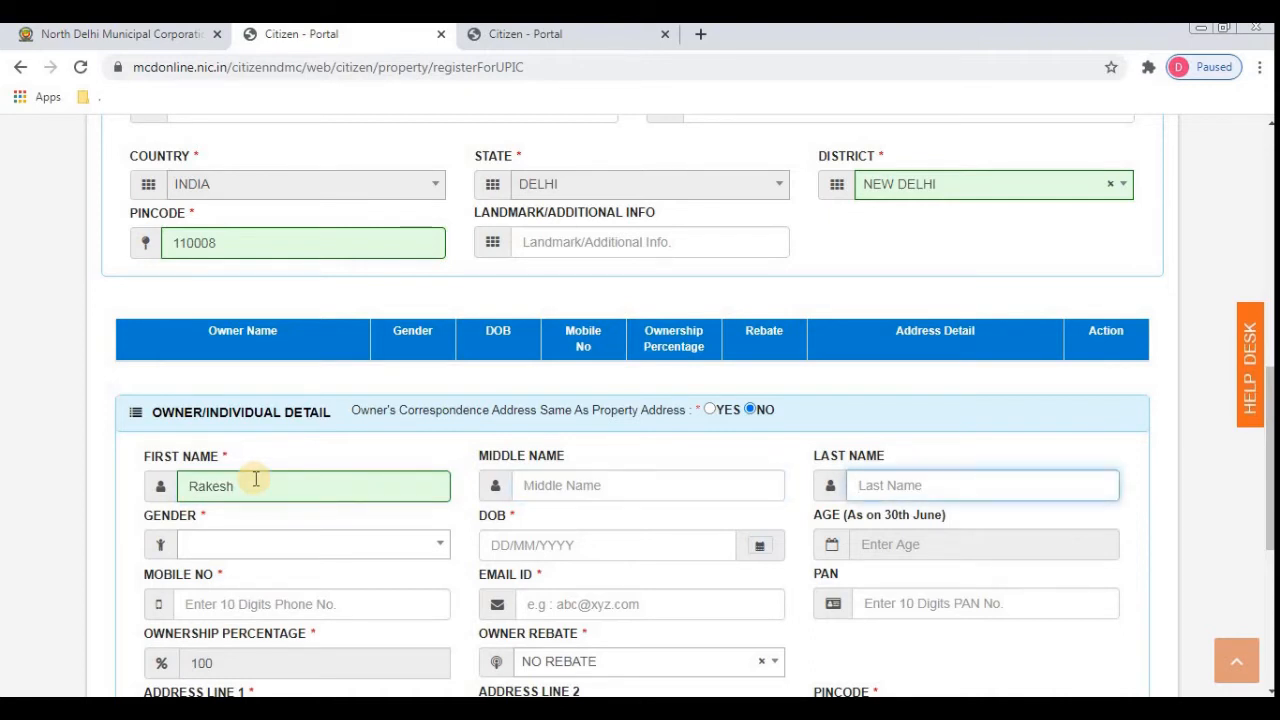
{"action": "key", "text": "Tab"}
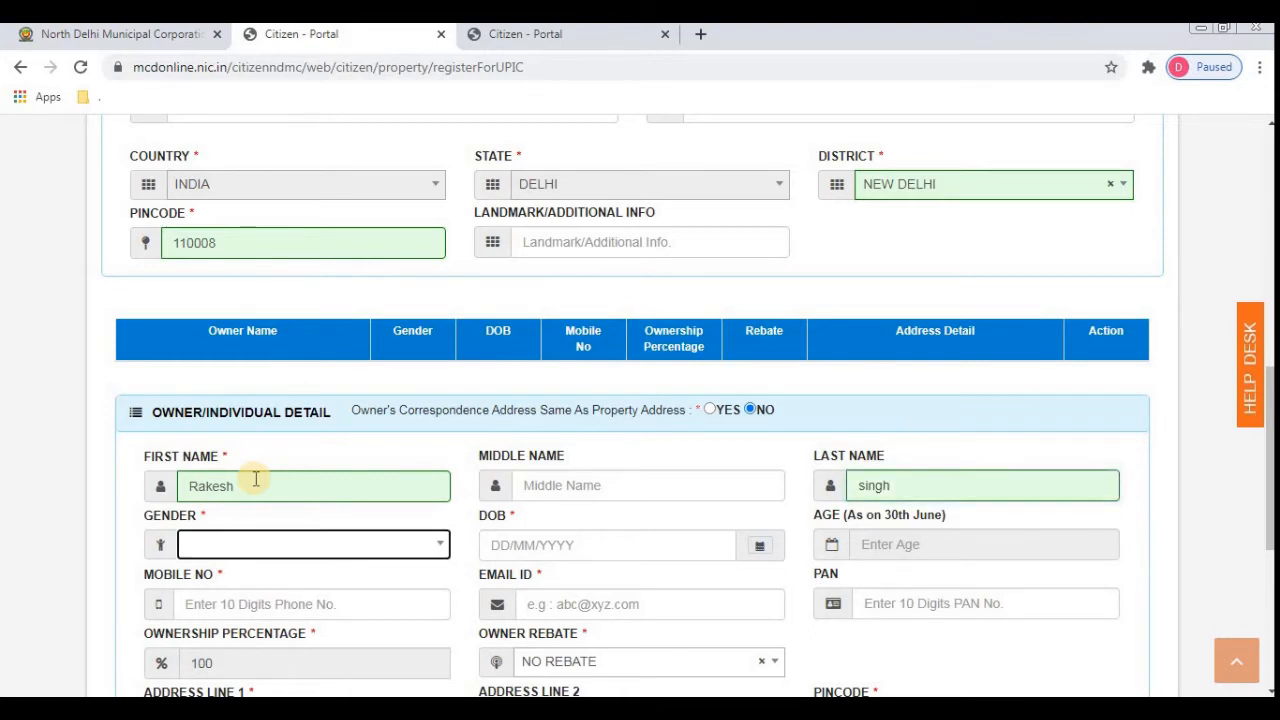
{"action": "left_click", "coordinate": [281, 543]}
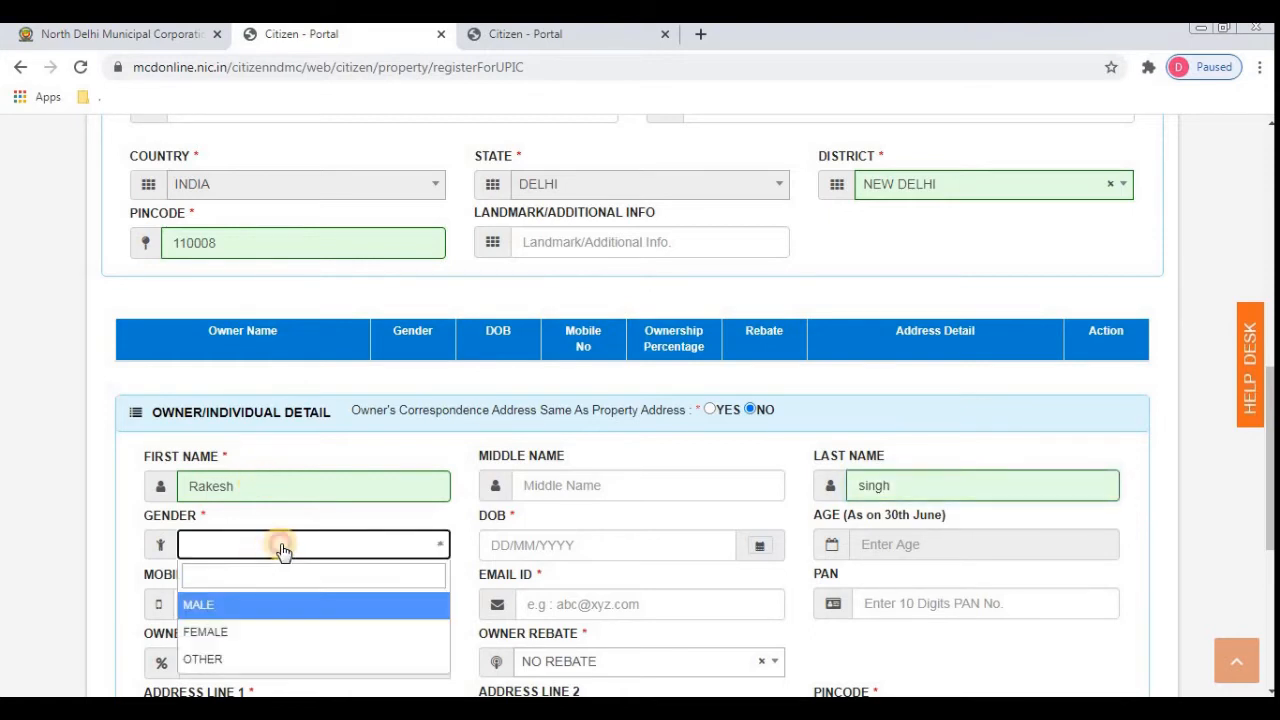
{"action": "left_click", "coordinate": [235, 612]}
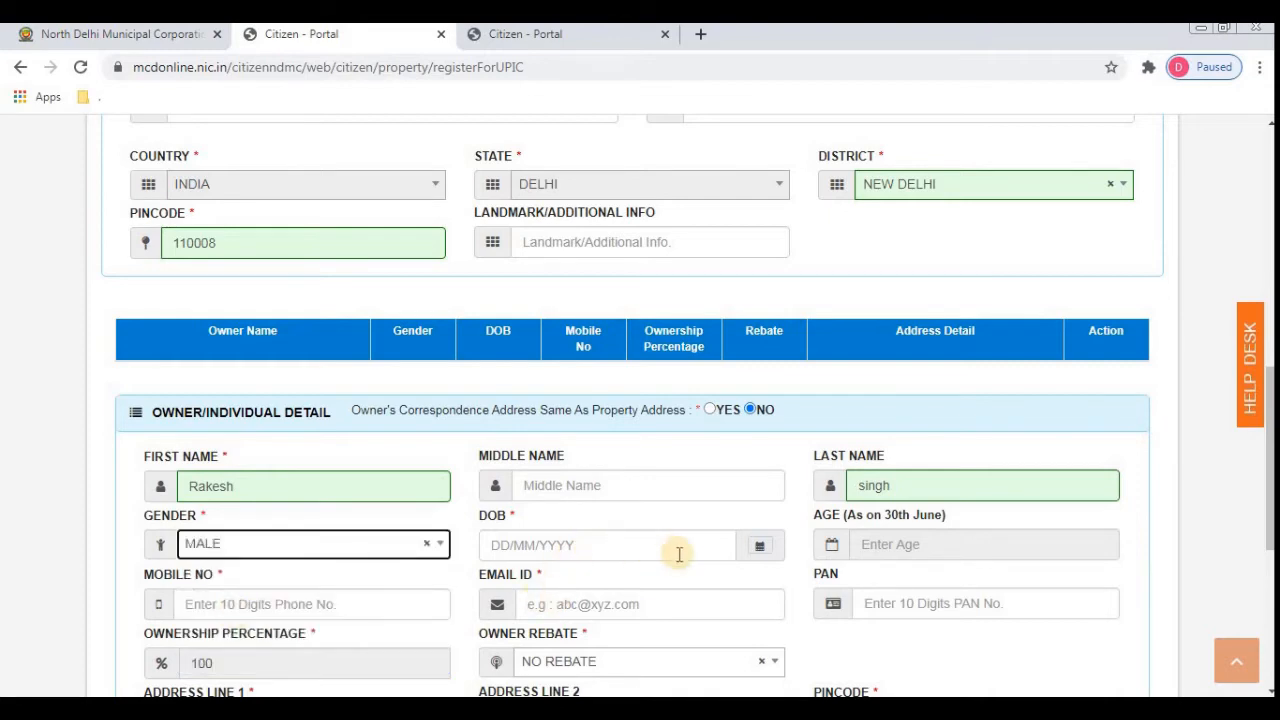
- Pick 1 June 1983 as the owner's date of birth in the calendar
{"action": "left_click", "coordinate": [761, 547]}
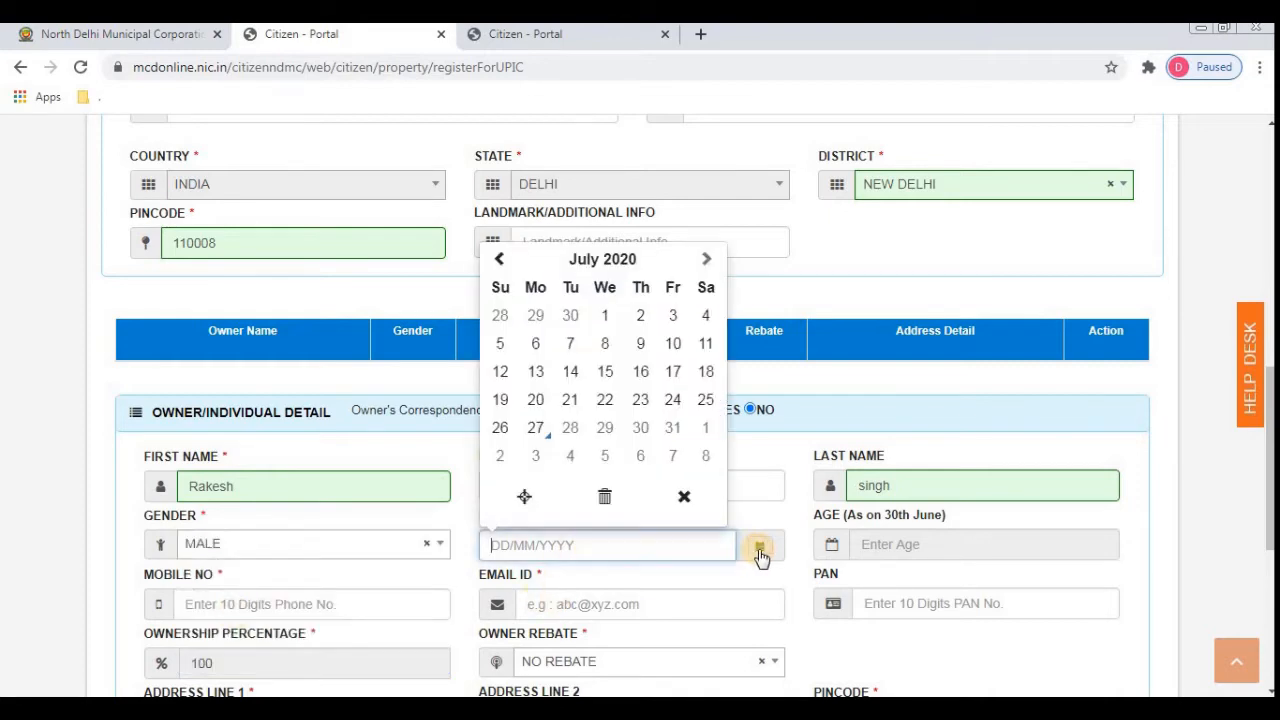
{"action": "left_click", "coordinate": [628, 259]}
{"action": "left_click", "coordinate": [494, 284]}
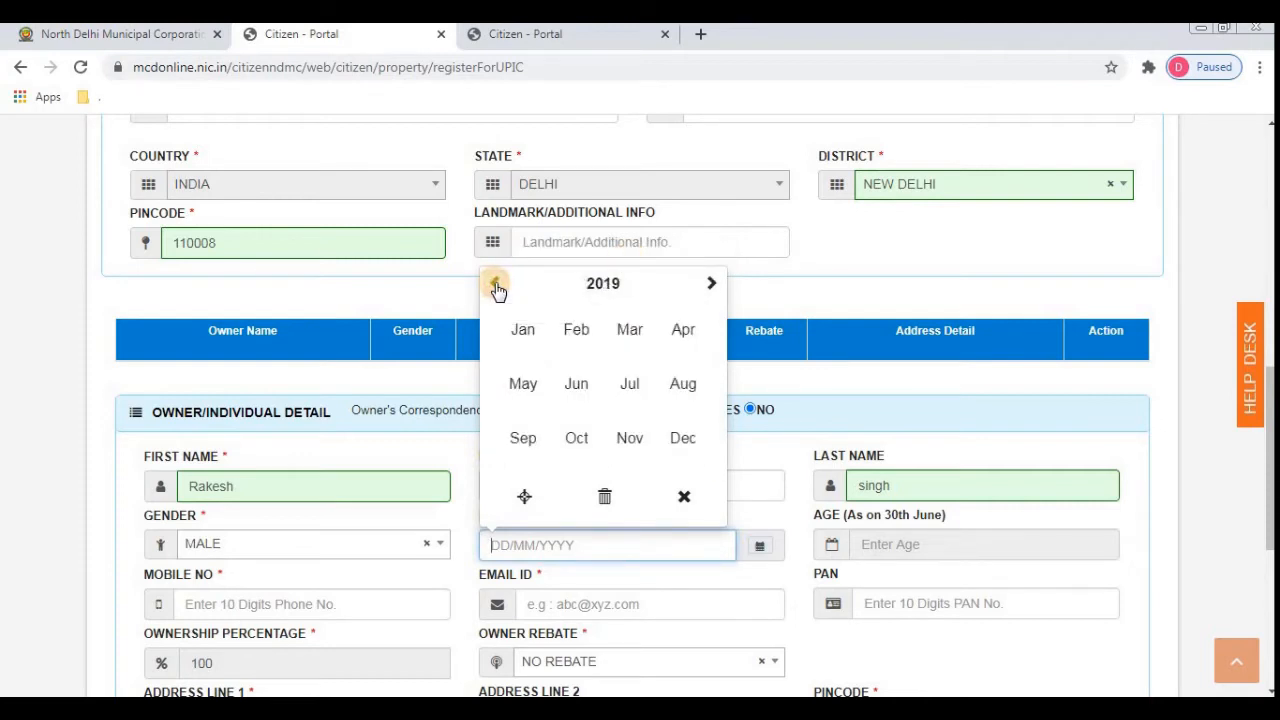
{"action": "left_click", "coordinate": [494, 284]}
{"action": "left_click", "coordinate": [604, 286]}
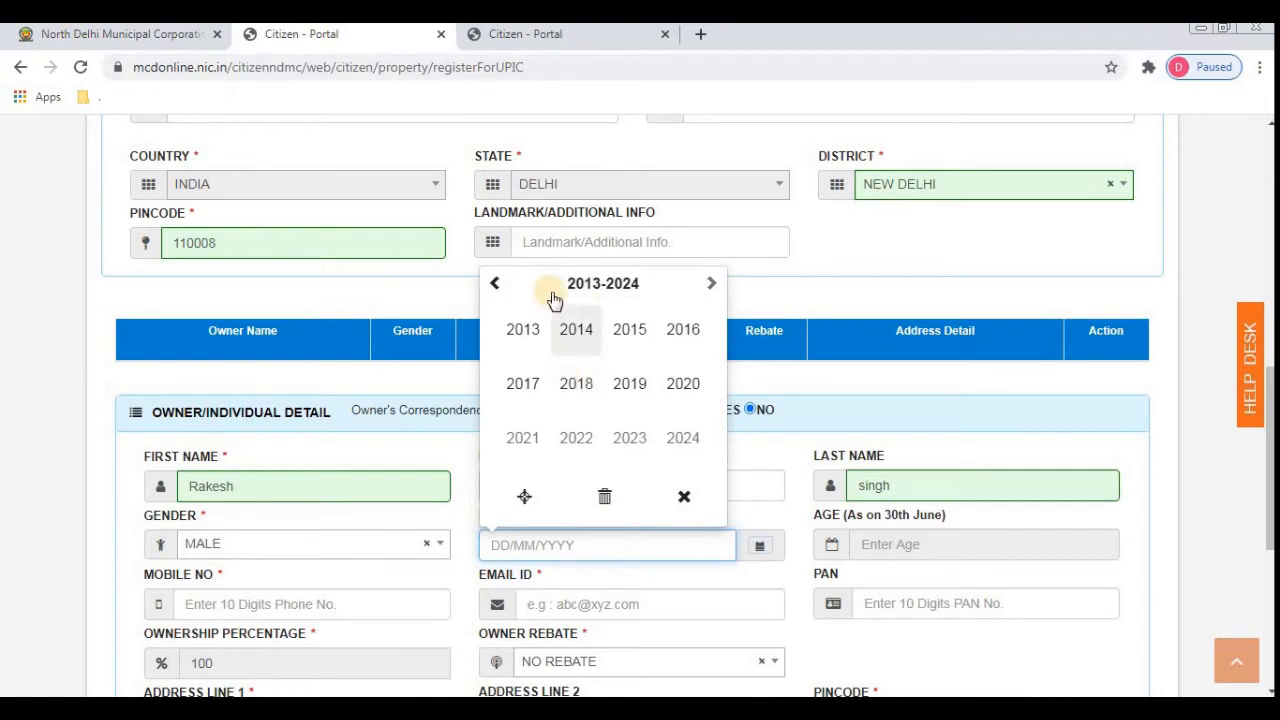
{"action": "left_click", "coordinate": [491, 286]}
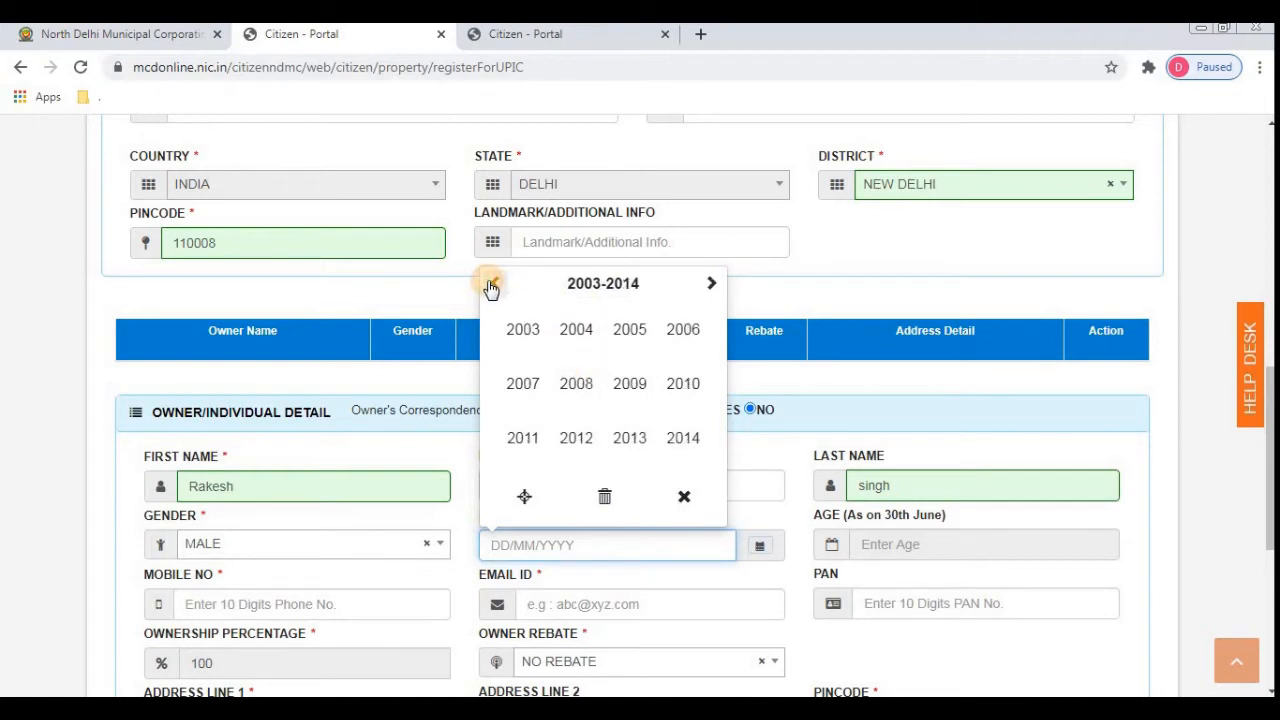
{"action": "left_click", "coordinate": [491, 286]}
{"action": "left_click", "coordinate": [491, 286]}
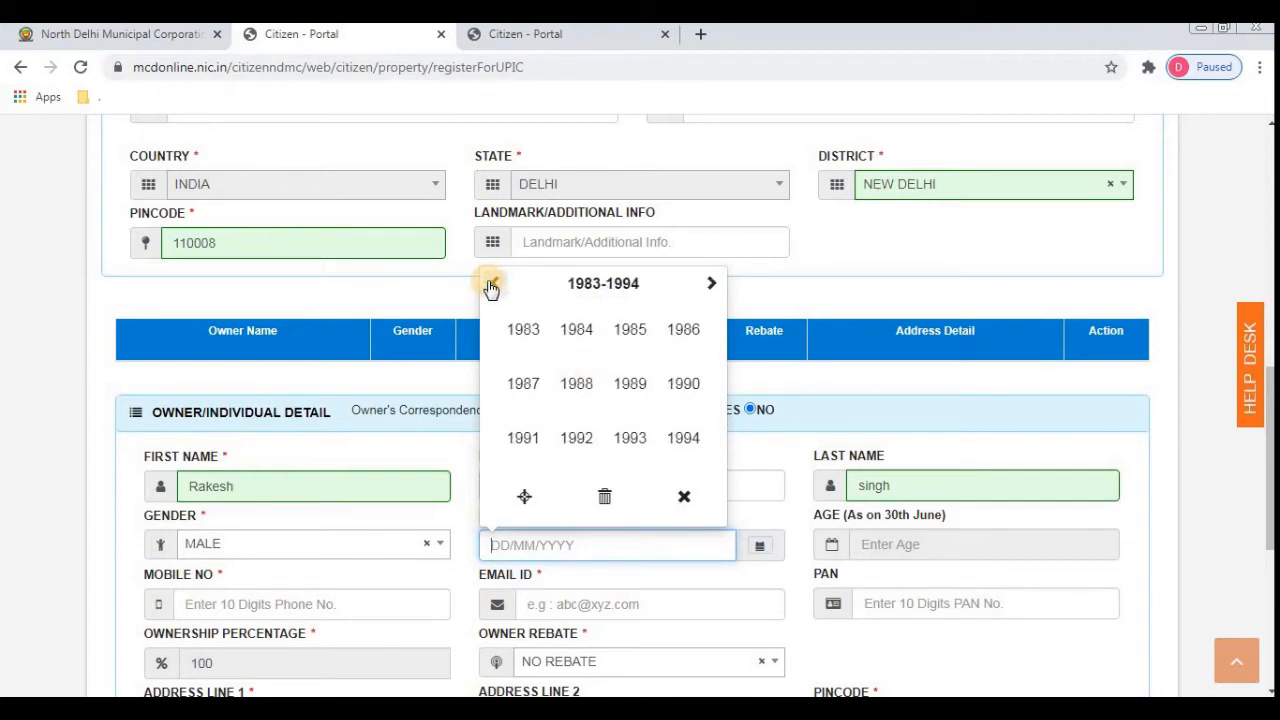
{"action": "left_click", "coordinate": [524, 331]}
{"action": "left_click", "coordinate": [575, 396]}
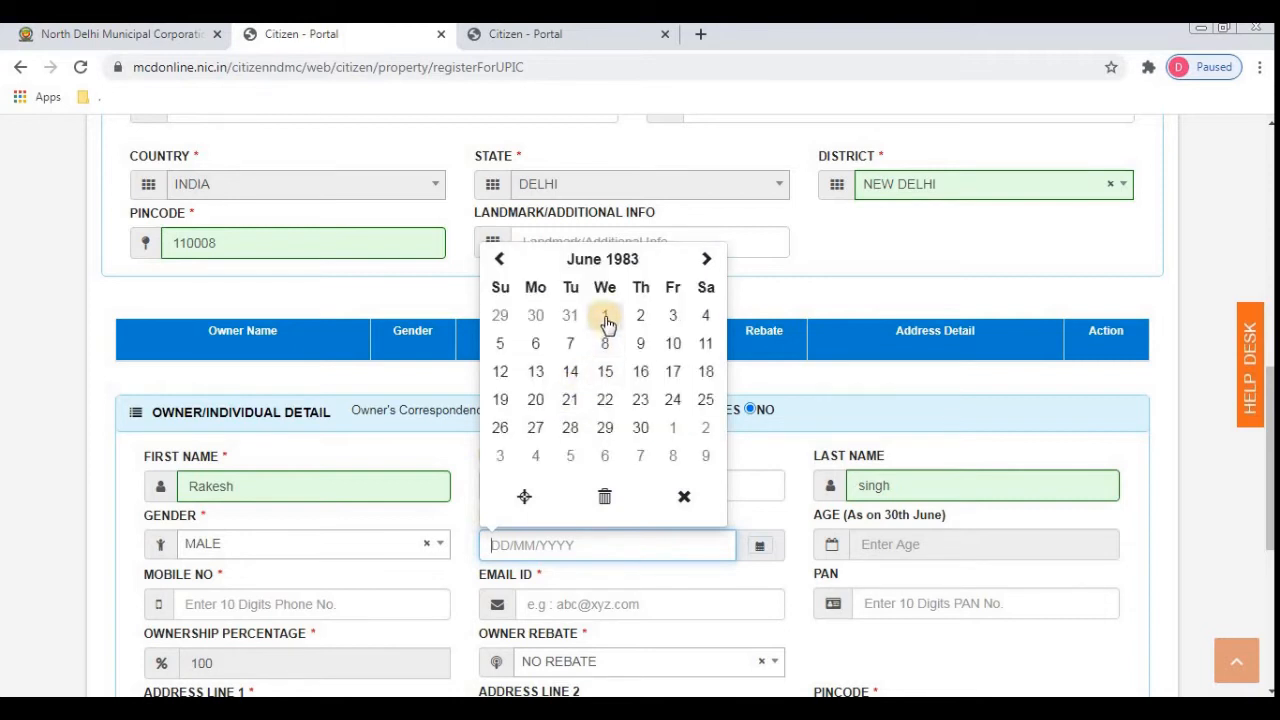
{"action": "left_click", "coordinate": [605, 318]}
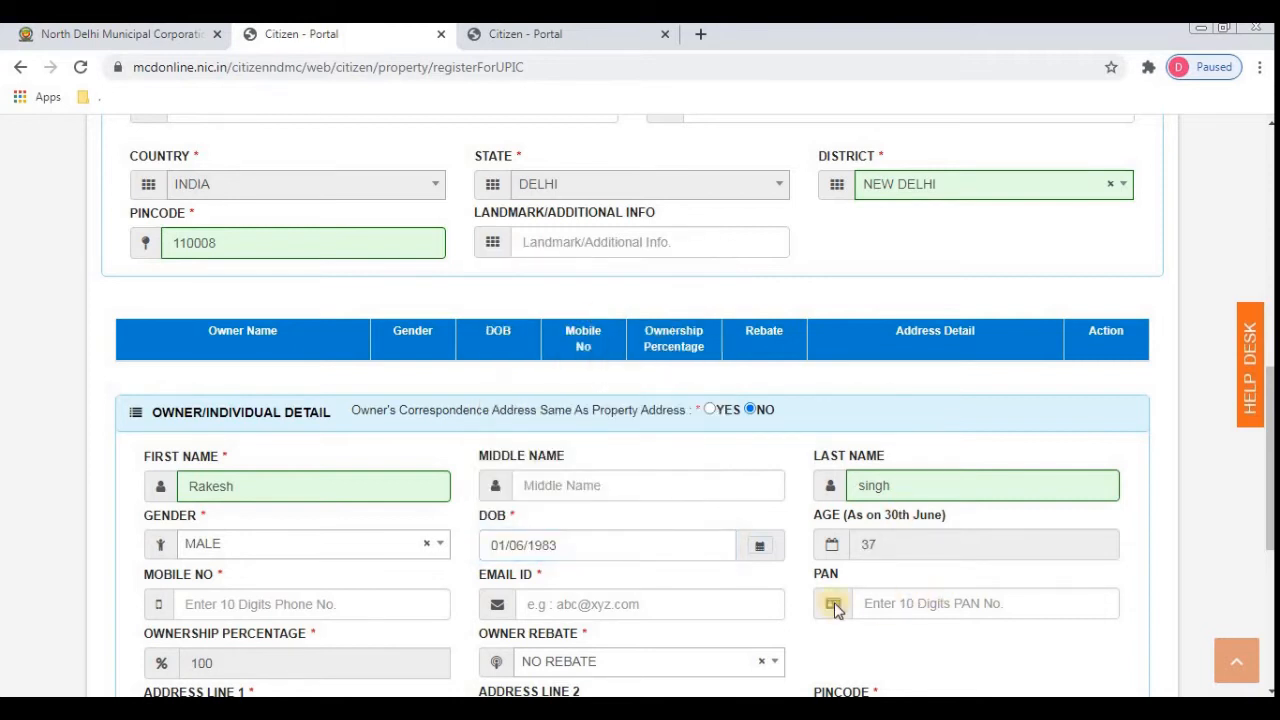
- Enter the owner's mobile number, which the form rejects
{"action": "double_click", "coordinate": [891, 536]}
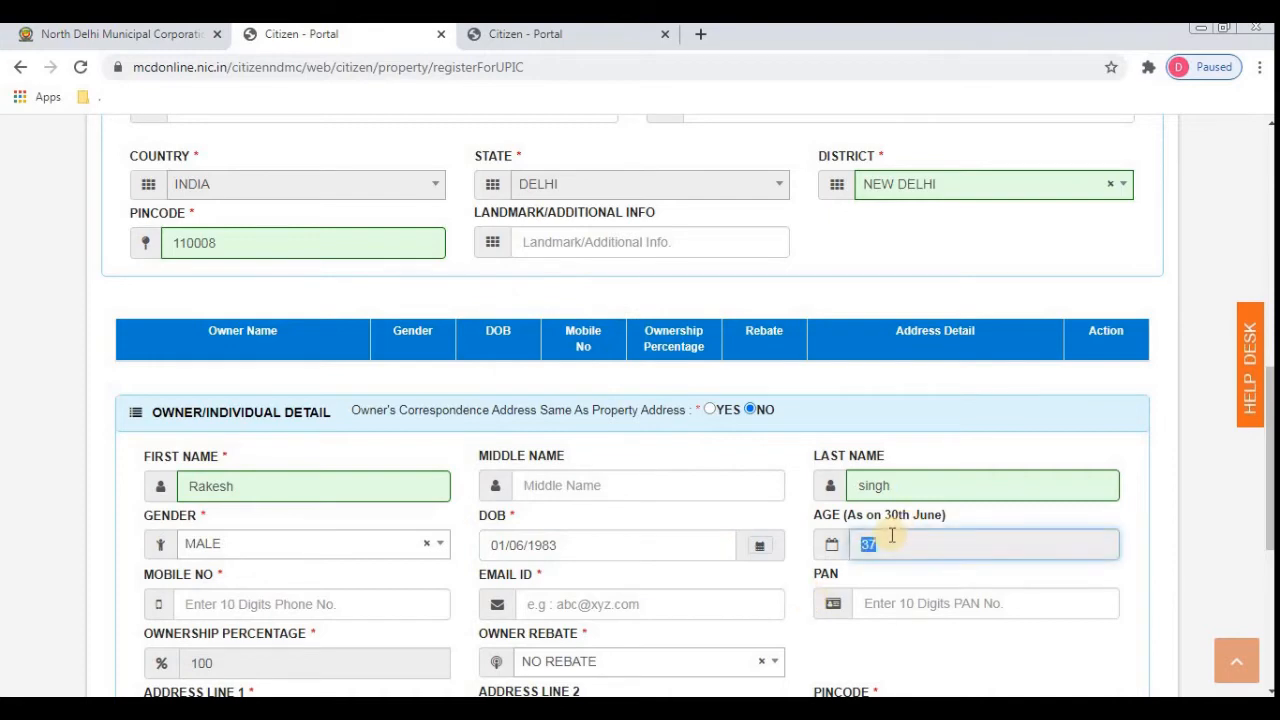
{"action": "left_click", "coordinate": [372, 601]}
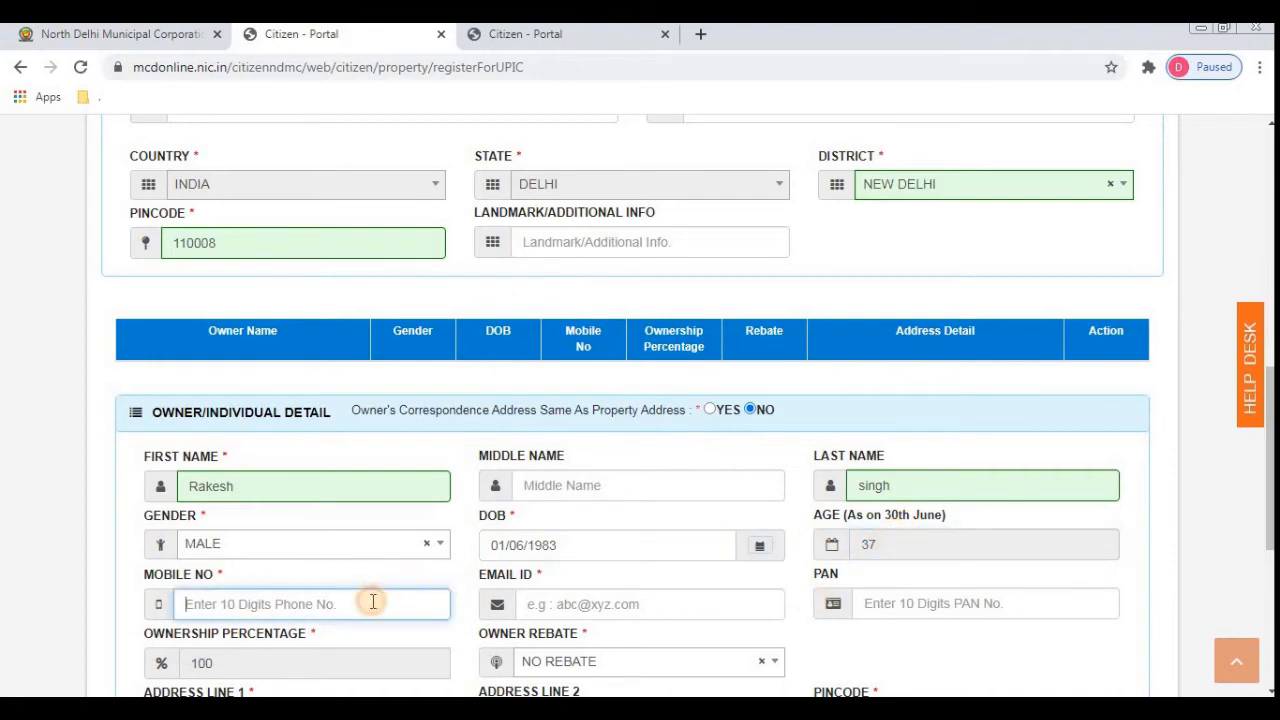
{"action": "type", "text": "98999989"}
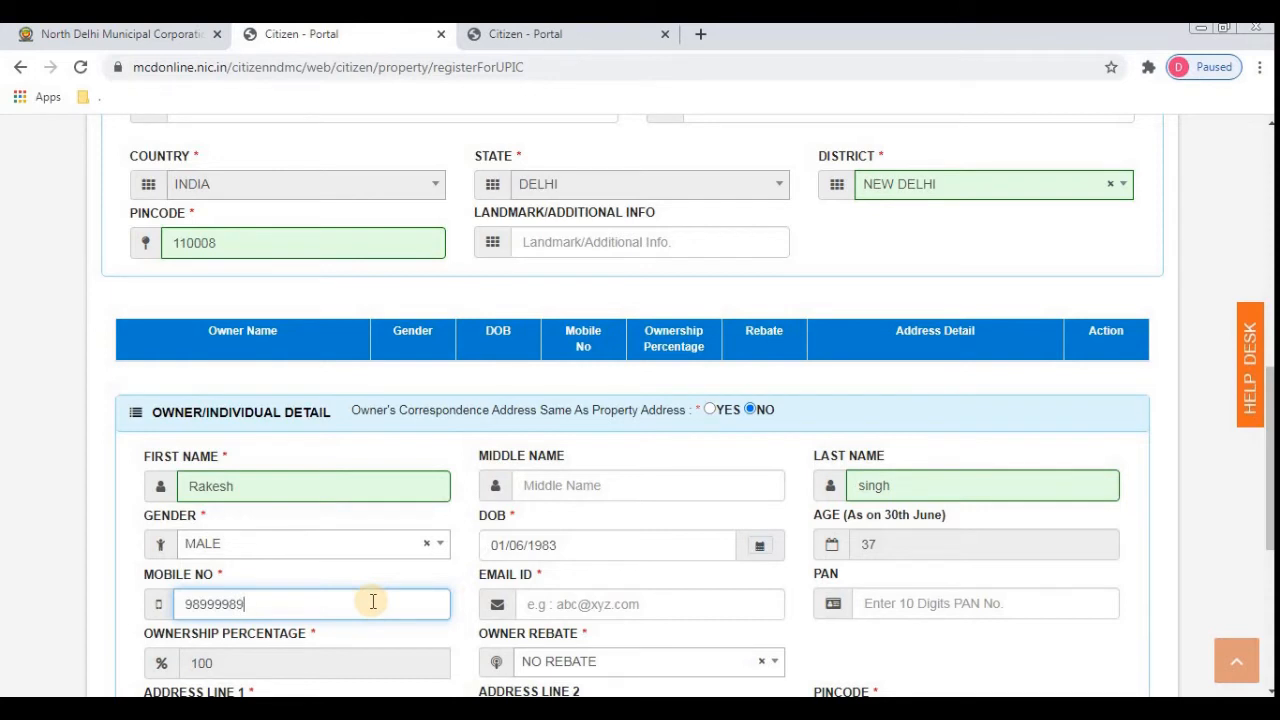
{"action": "type", "text": "8"}
{"action": "key", "text": "Tab"}
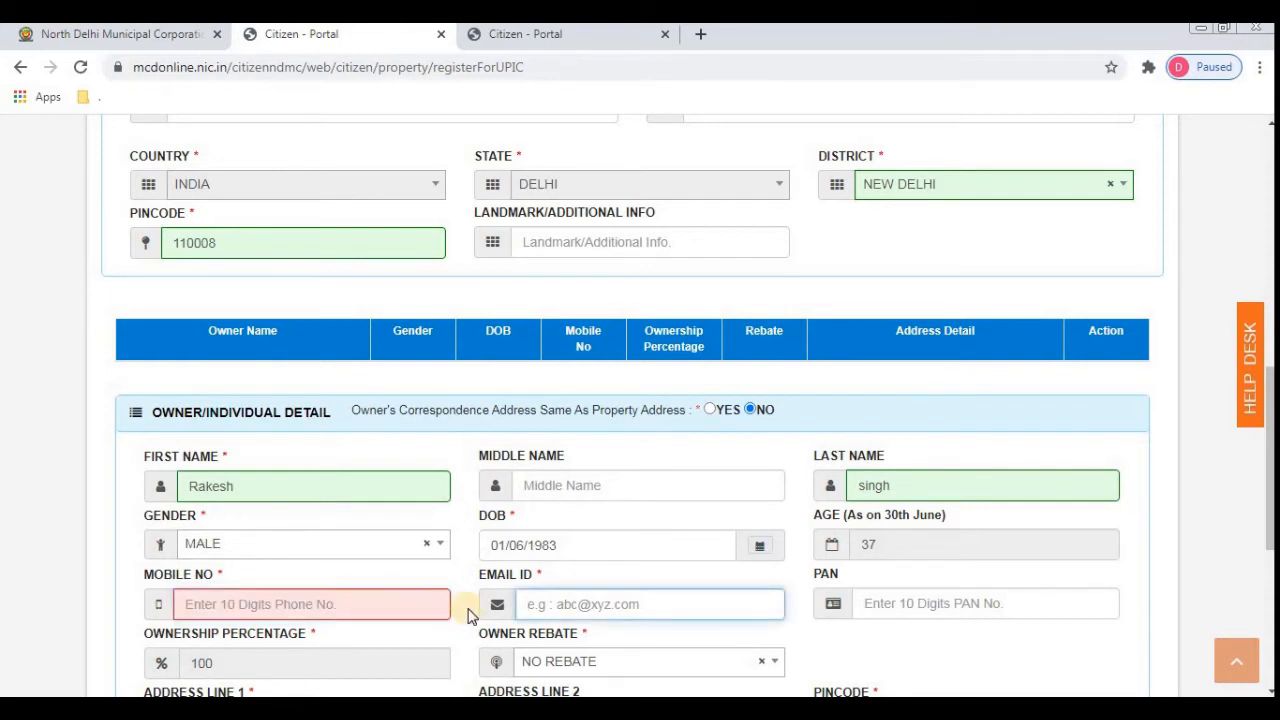
- Enter a valid owner e-mail ID and move past PAN to Owner Rebate
{"action": "type", "text": "fdsf@"}
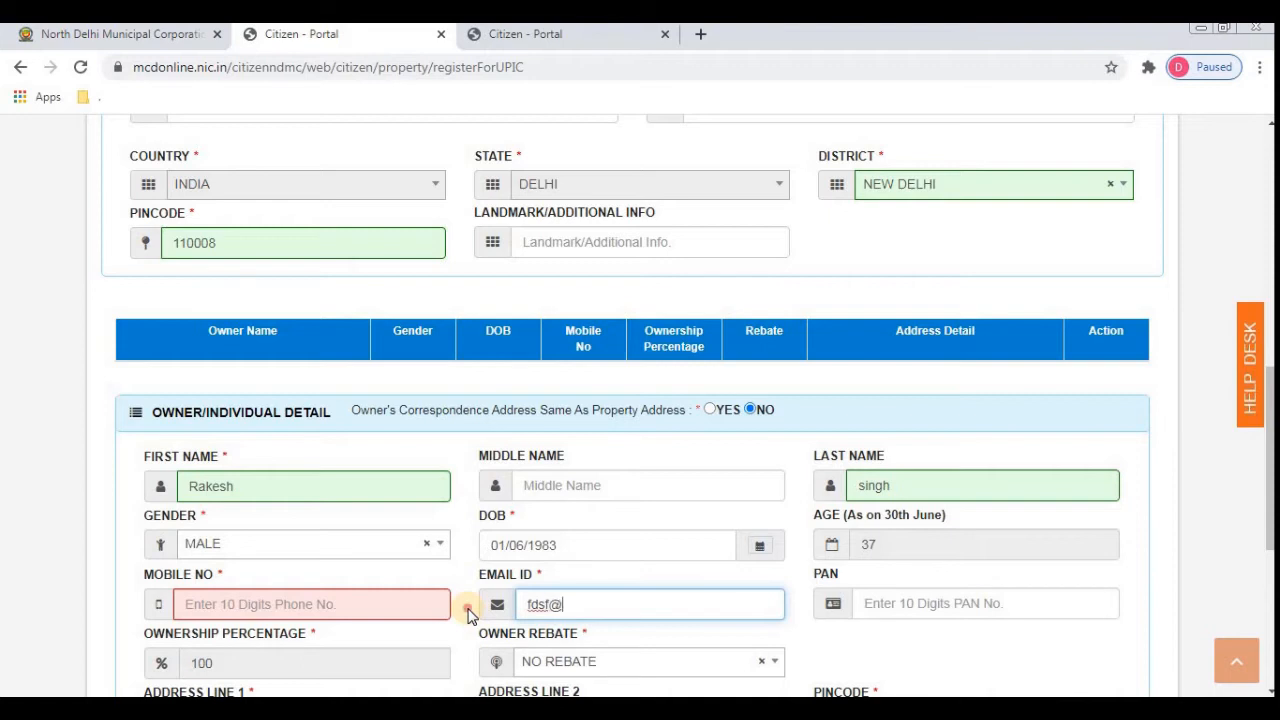
{"action": "left_click", "coordinate": [468, 614]}
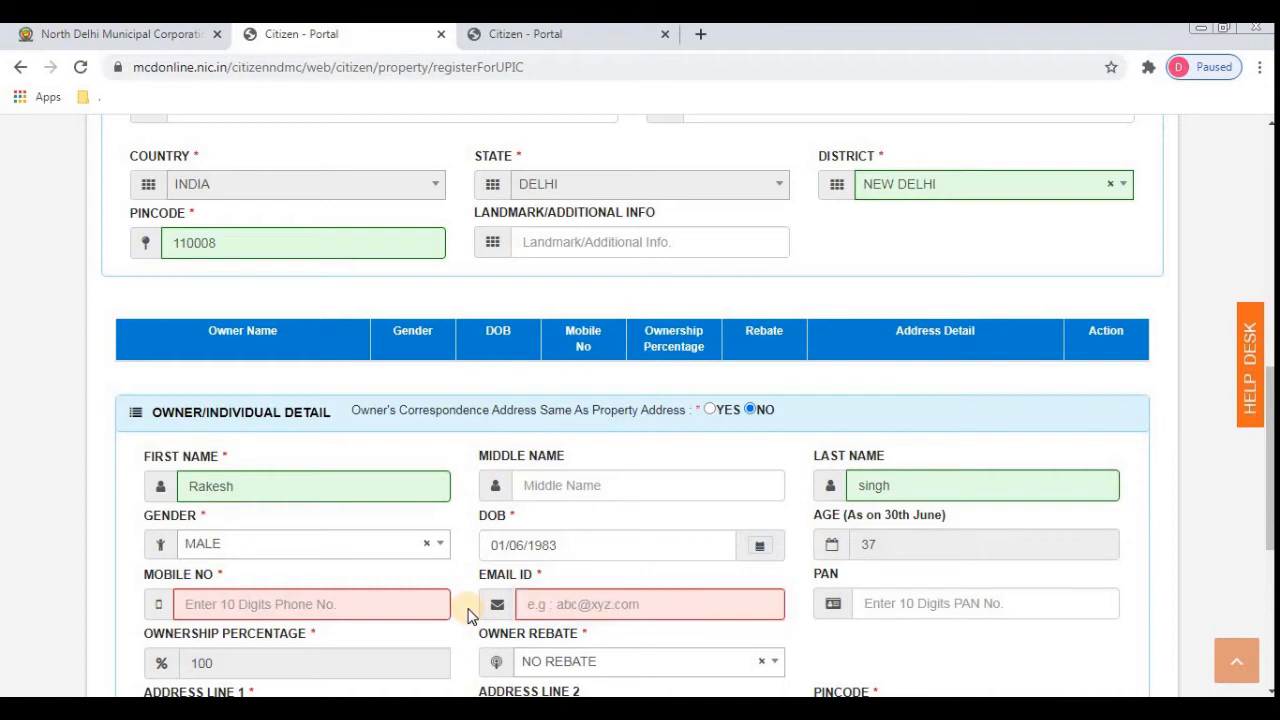
{"action": "left_click", "coordinate": [628, 595]}
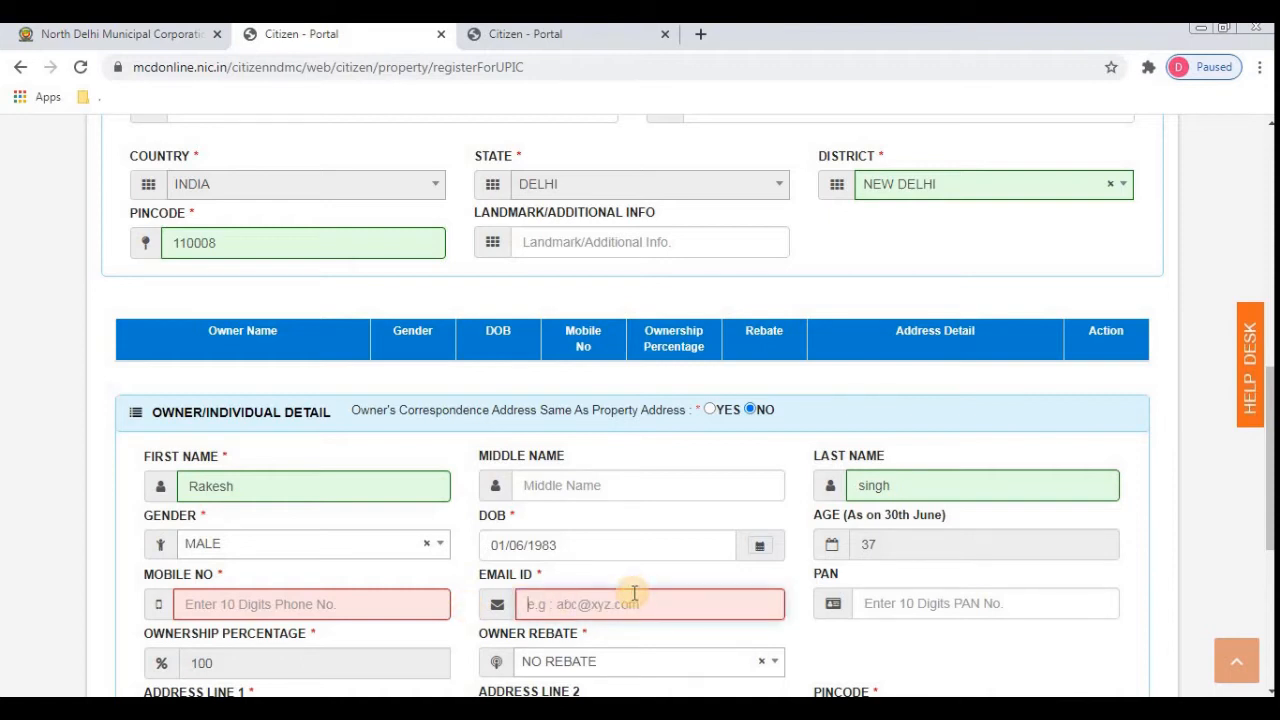
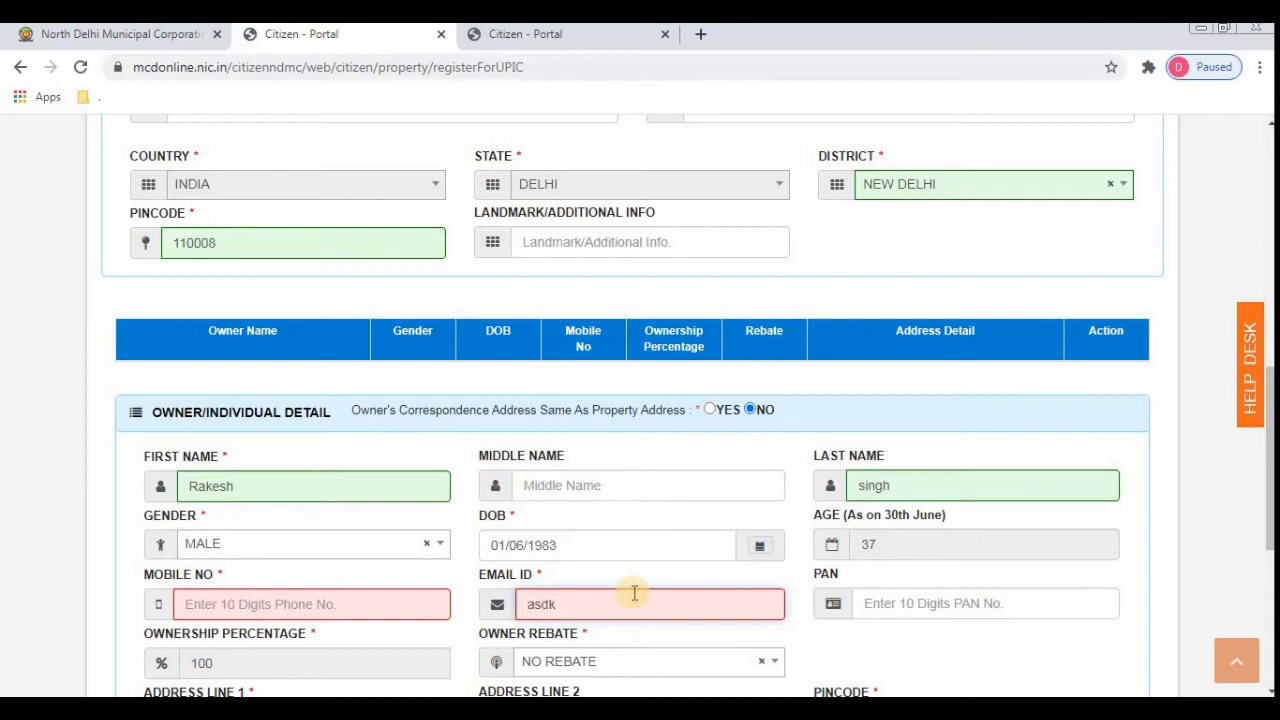
{"action": "key", "text": "Tab"}
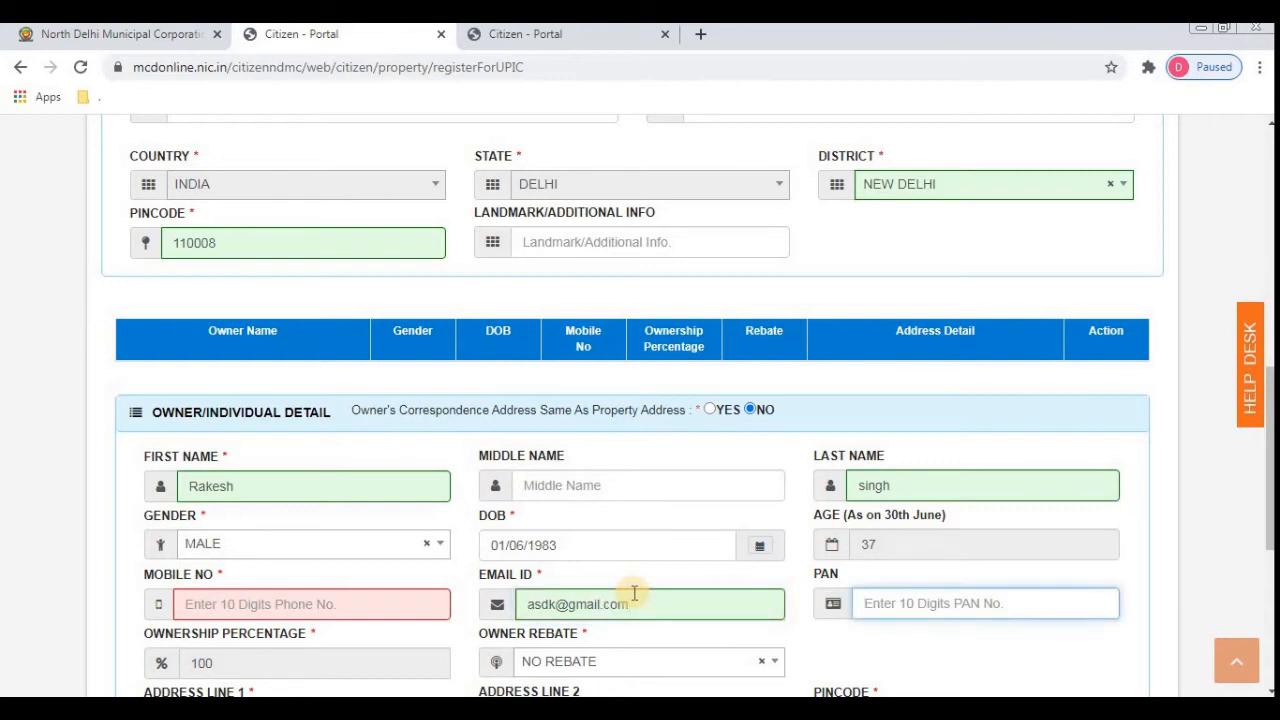
{"action": "key", "text": "Tab"}
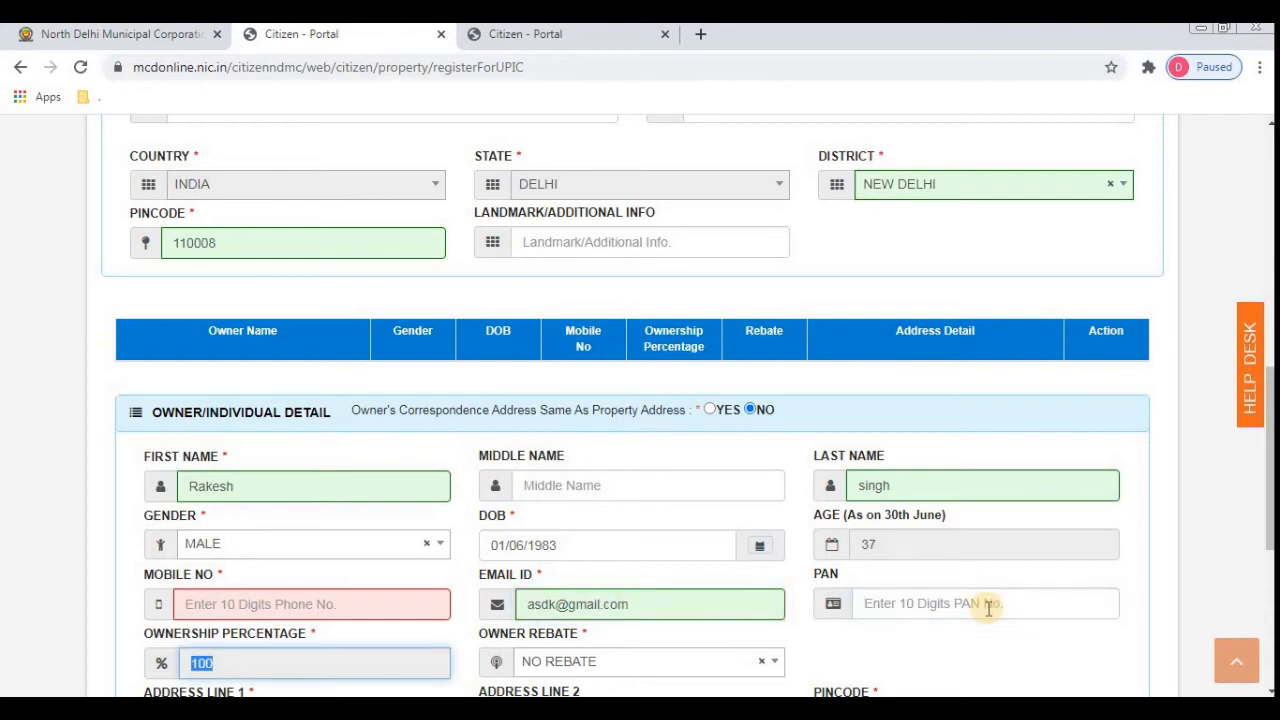
{"action": "key", "text": "Tab"}
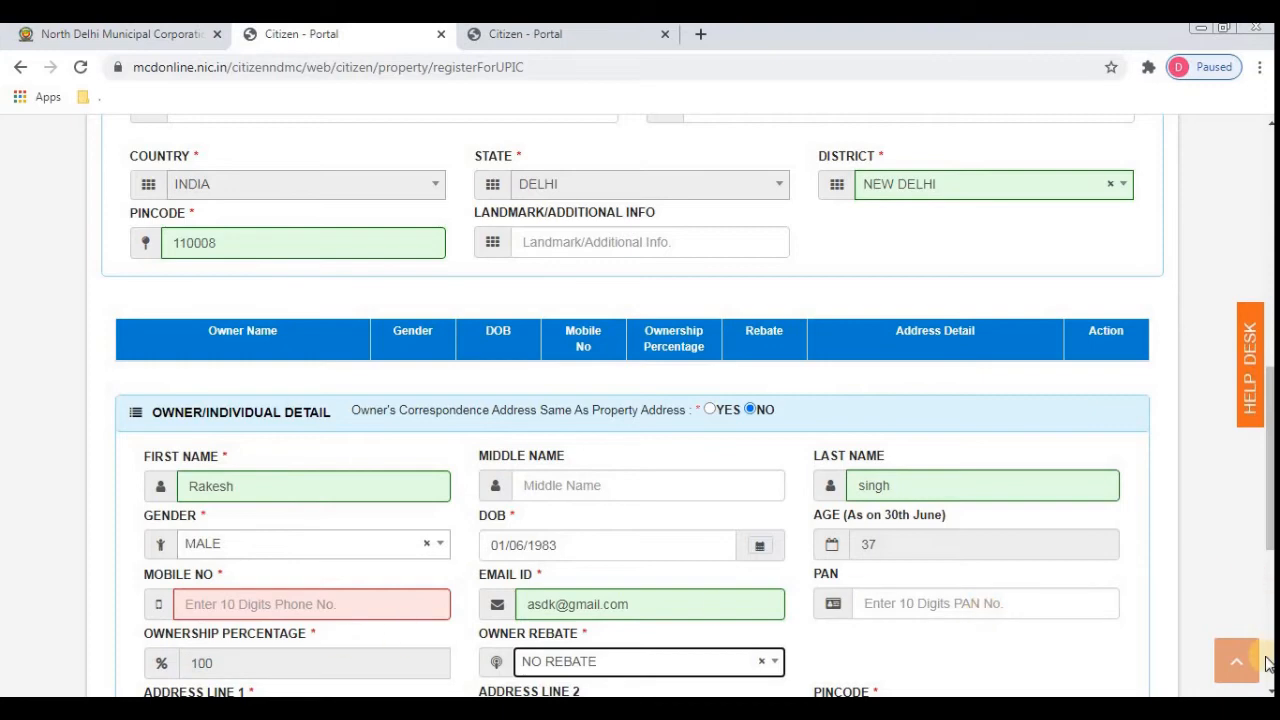
- Keep 100% ownership and NO REBATE as the owner's rebate option
{"action": "scroll", "coordinate": [1267, 675], "scroll_direction": "down", "scroll_amount": 1}
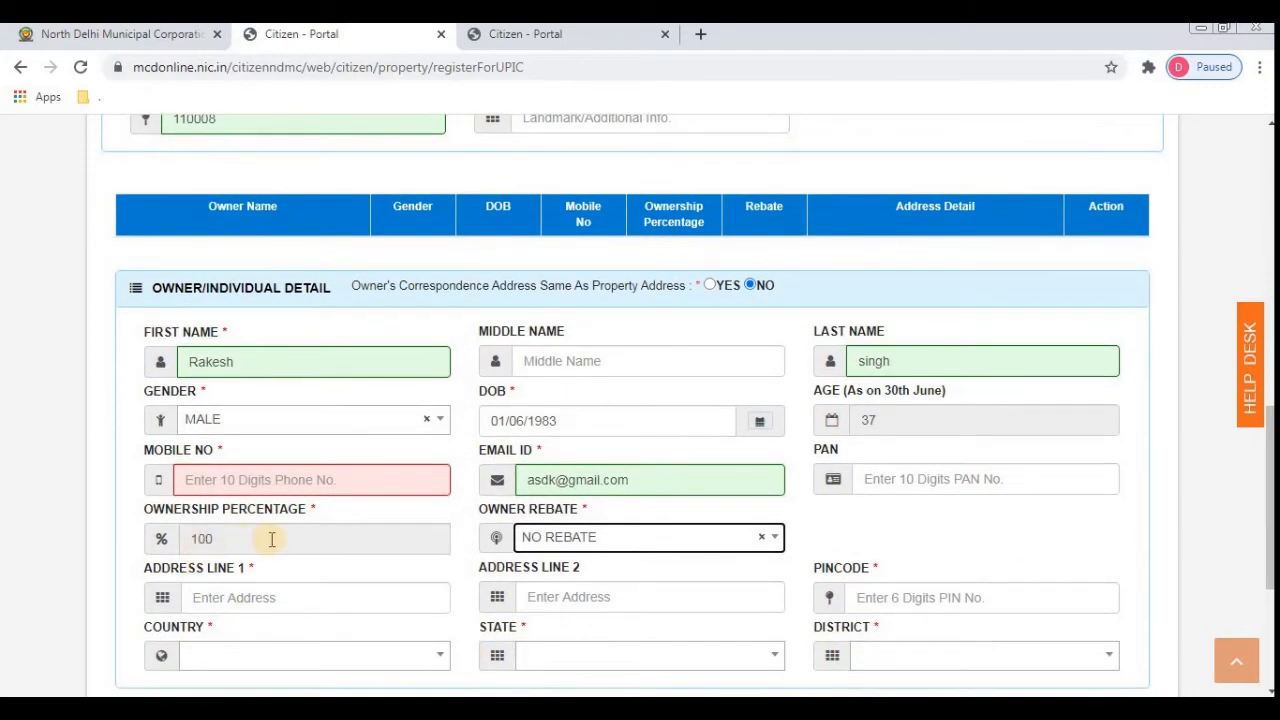
{"action": "left_click", "coordinate": [271, 539]}
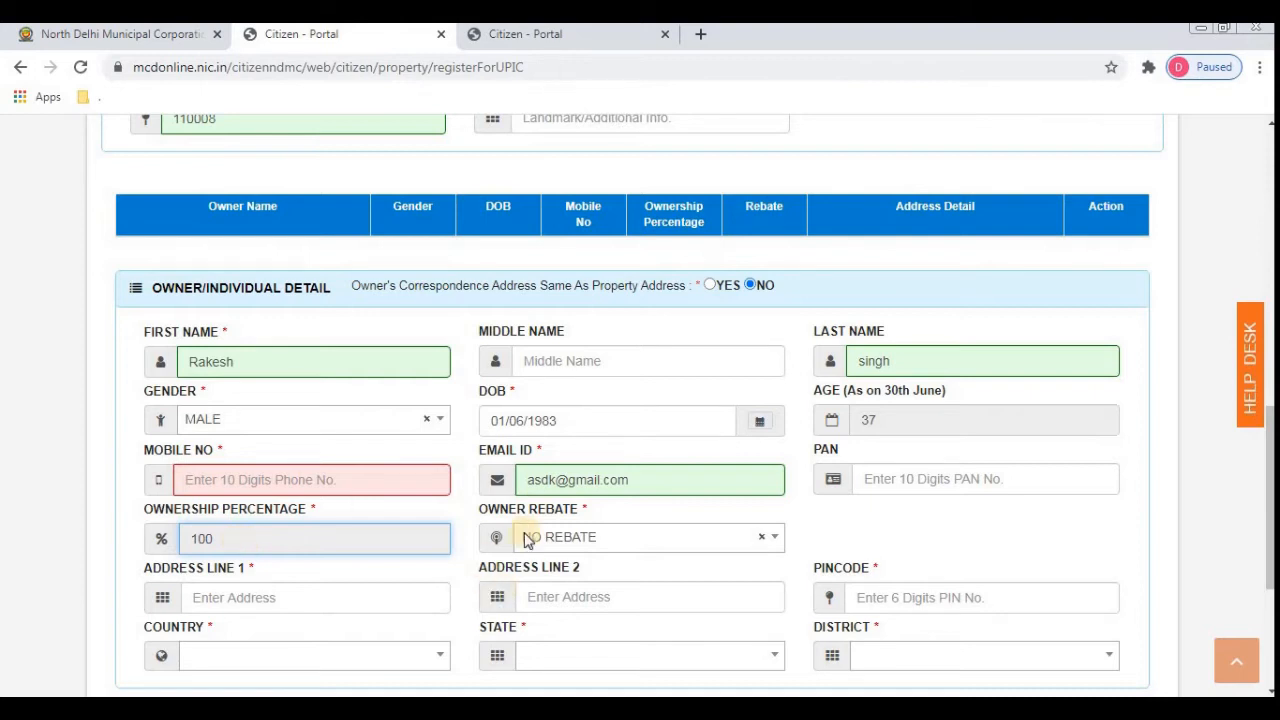
{"action": "left_click", "coordinate": [606, 547]}
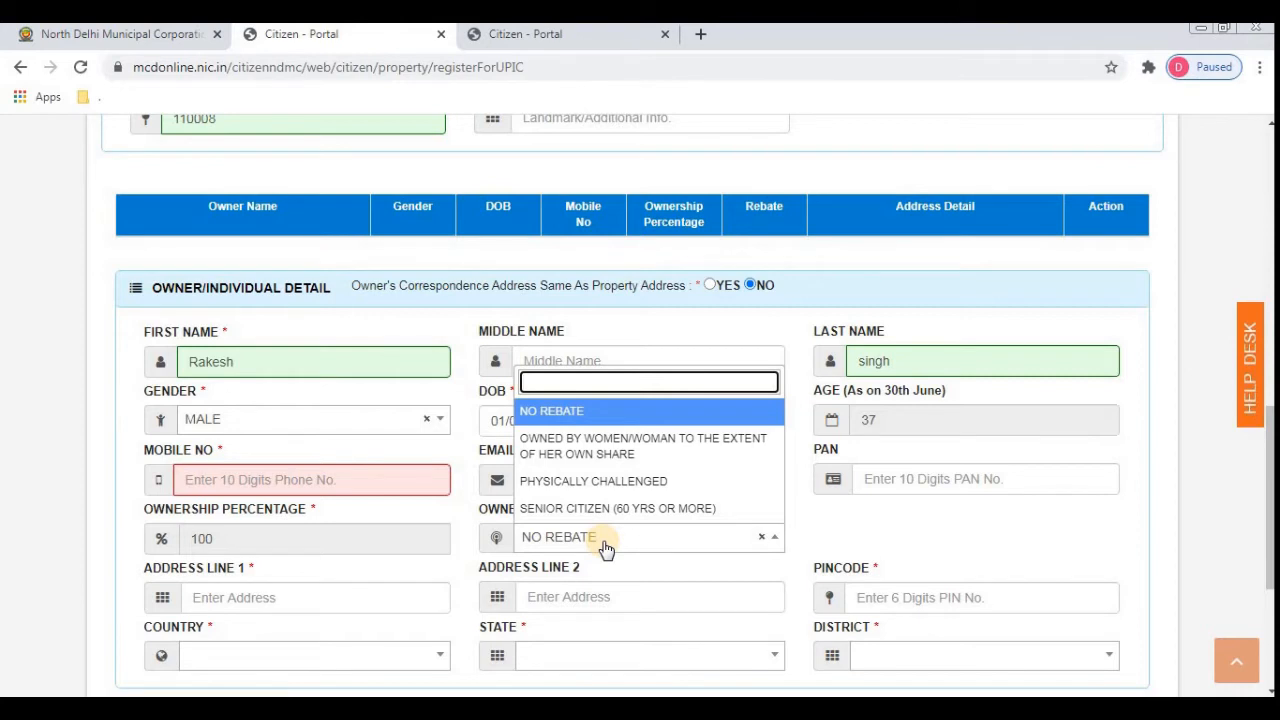
{"action": "left_click", "coordinate": [605, 547]}
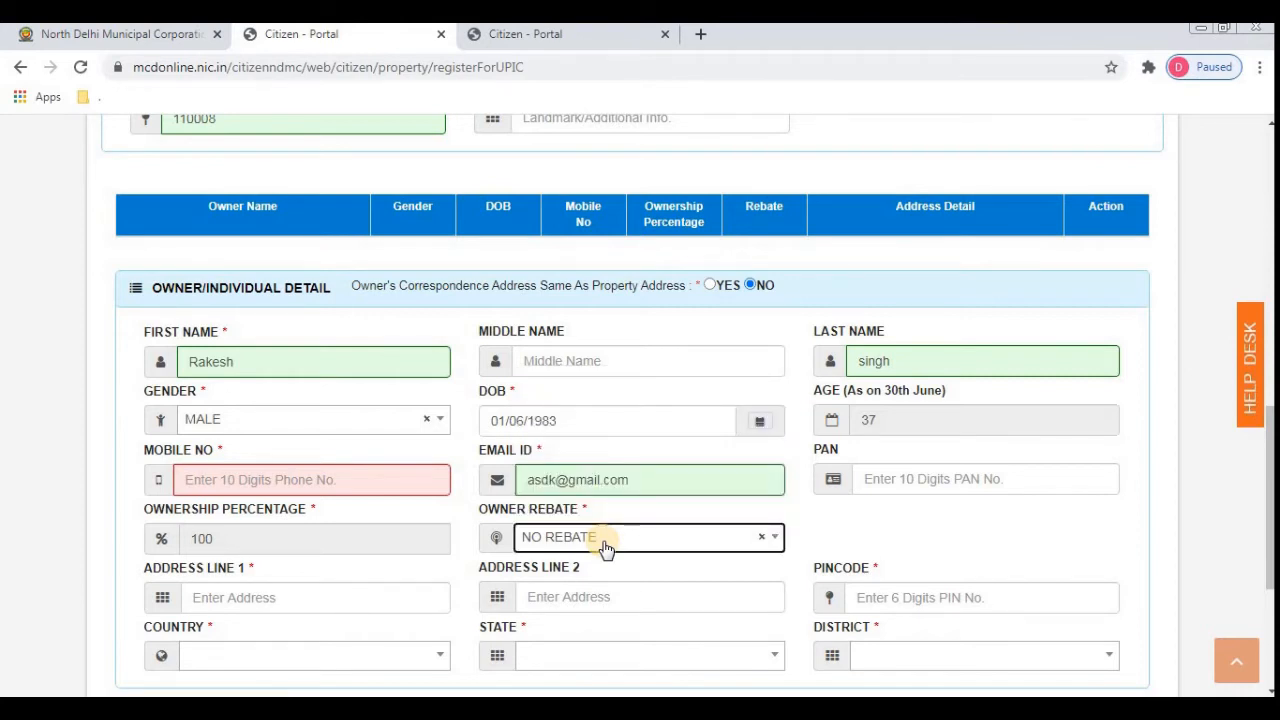
{"action": "key", "text": "Tab"}
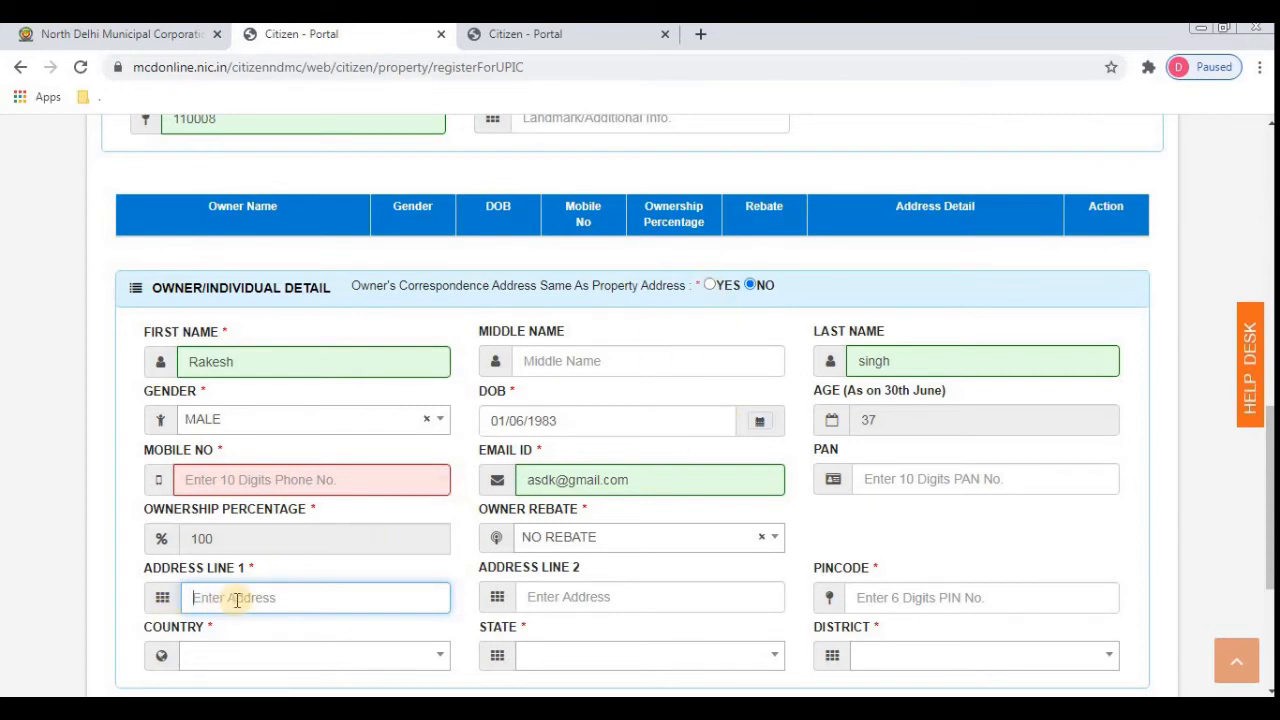
- Fill the address lines: make the first line 'west Patel nagar' and clear the second
{"action": "type", "text": "kdsflsajlk"}
{"action": "key", "text": "Tab"}
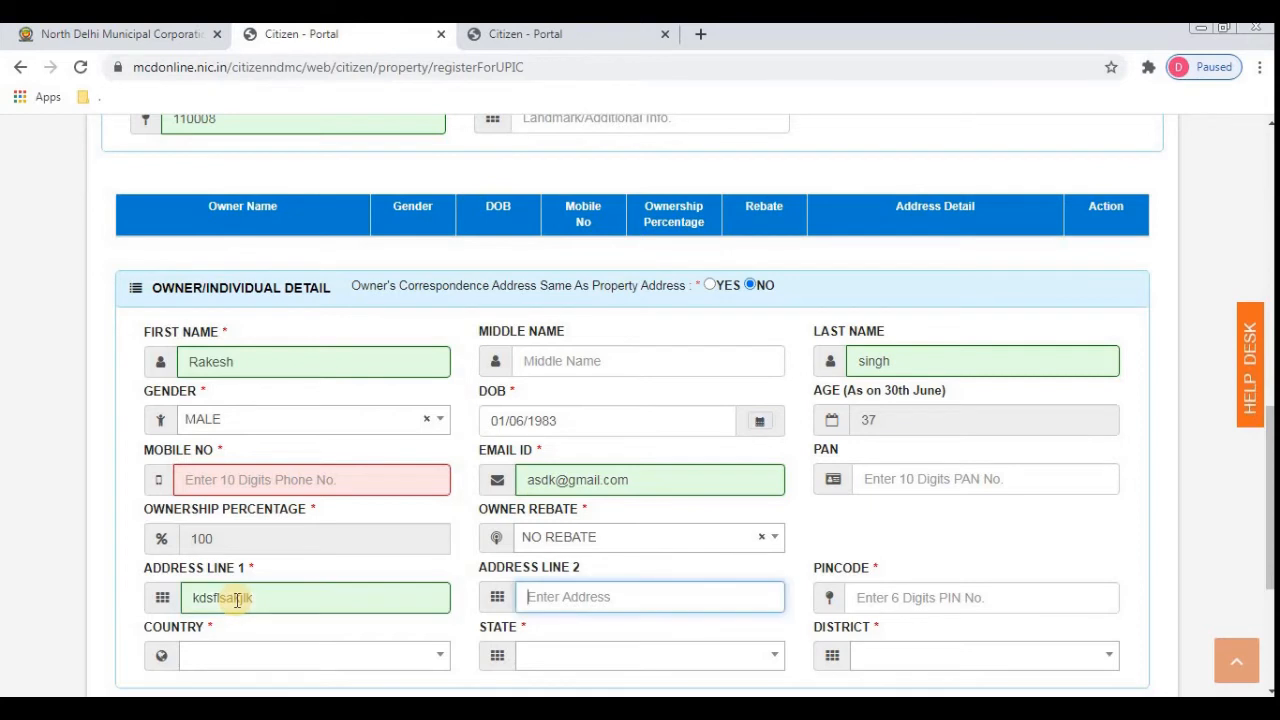
{"action": "type", "text": "dffksdl"}
{"action": "key", "text": "Tab"}
{"action": "key", "text": "Tab"}
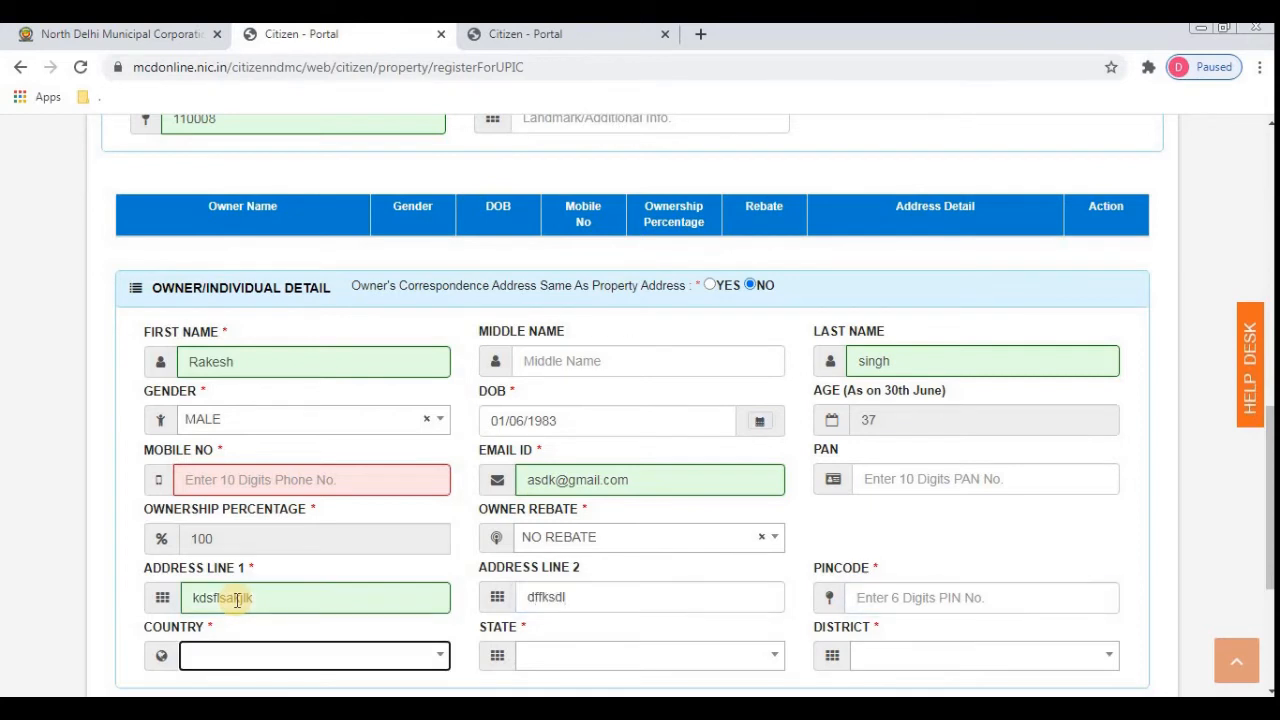
{"action": "left_click", "coordinate": [289, 600]}
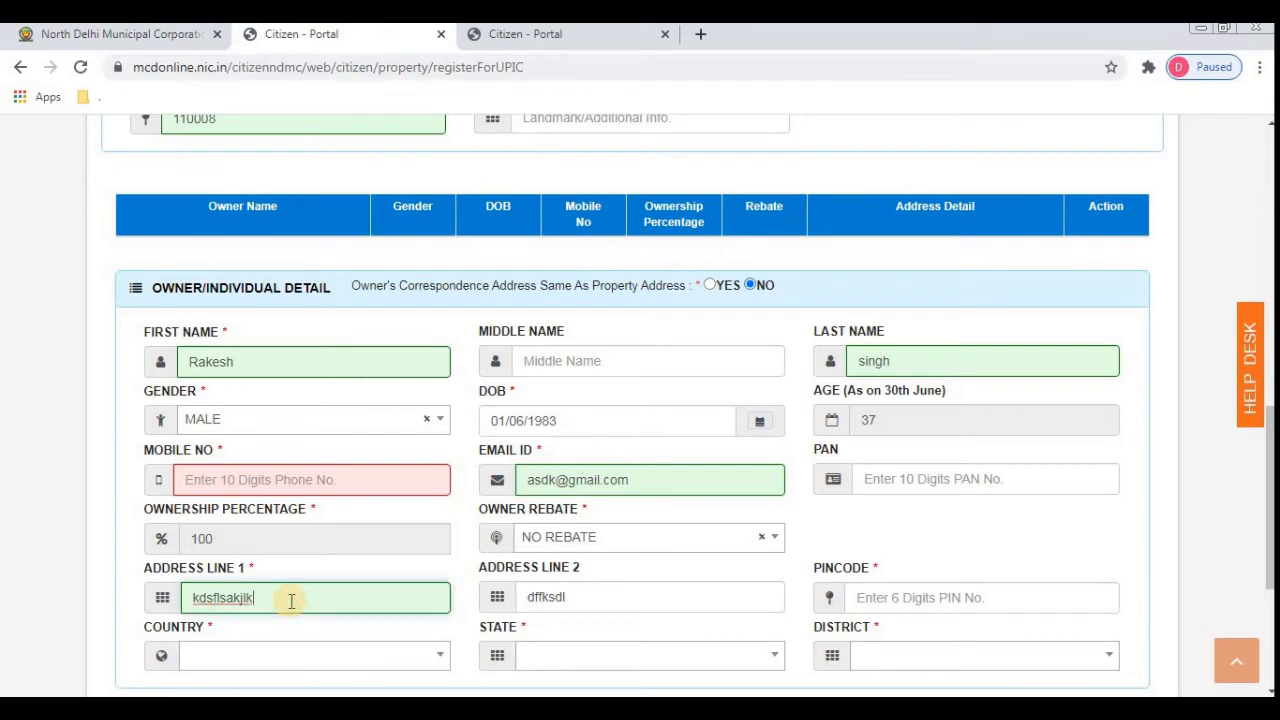
{"action": "key", "text": "ctrl+a"}
{"action": "type", "text": "w"}
{"action": "key", "text": "BackSpace"}
{"action": "type", "text": "west Patel nagar"}
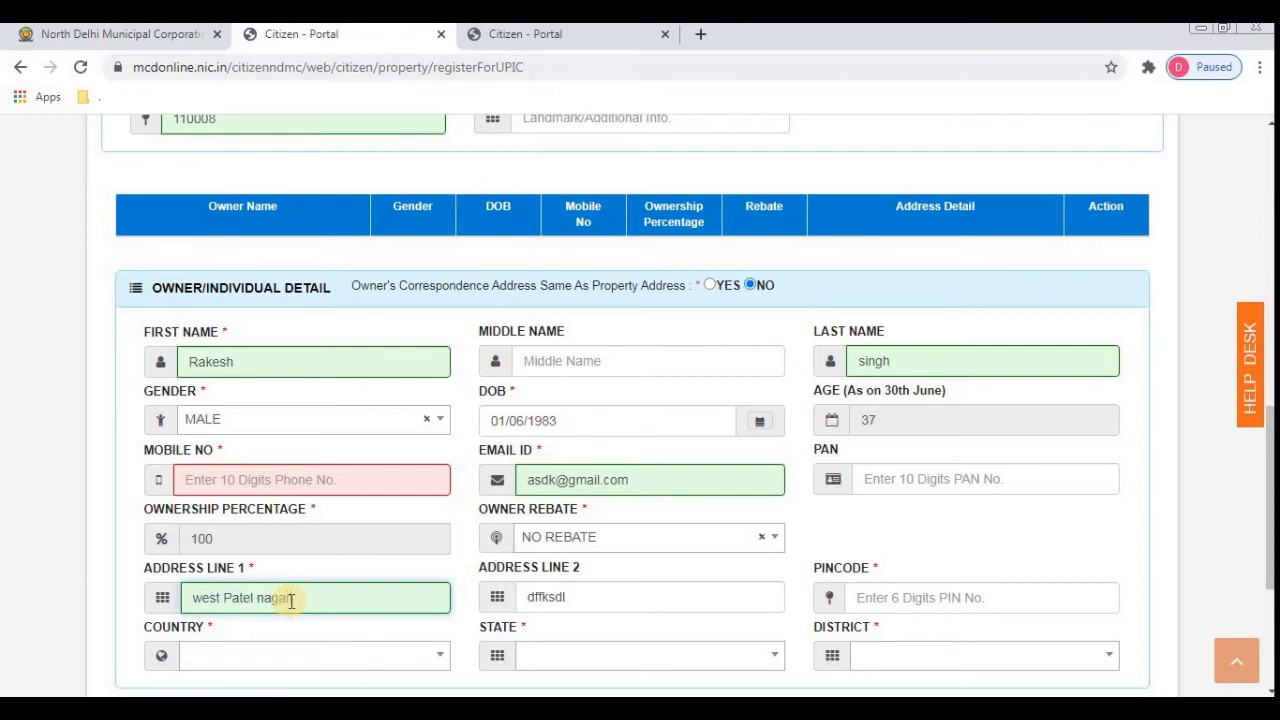
{"action": "key", "text": "Tab"}
{"action": "key", "text": "Tab"}
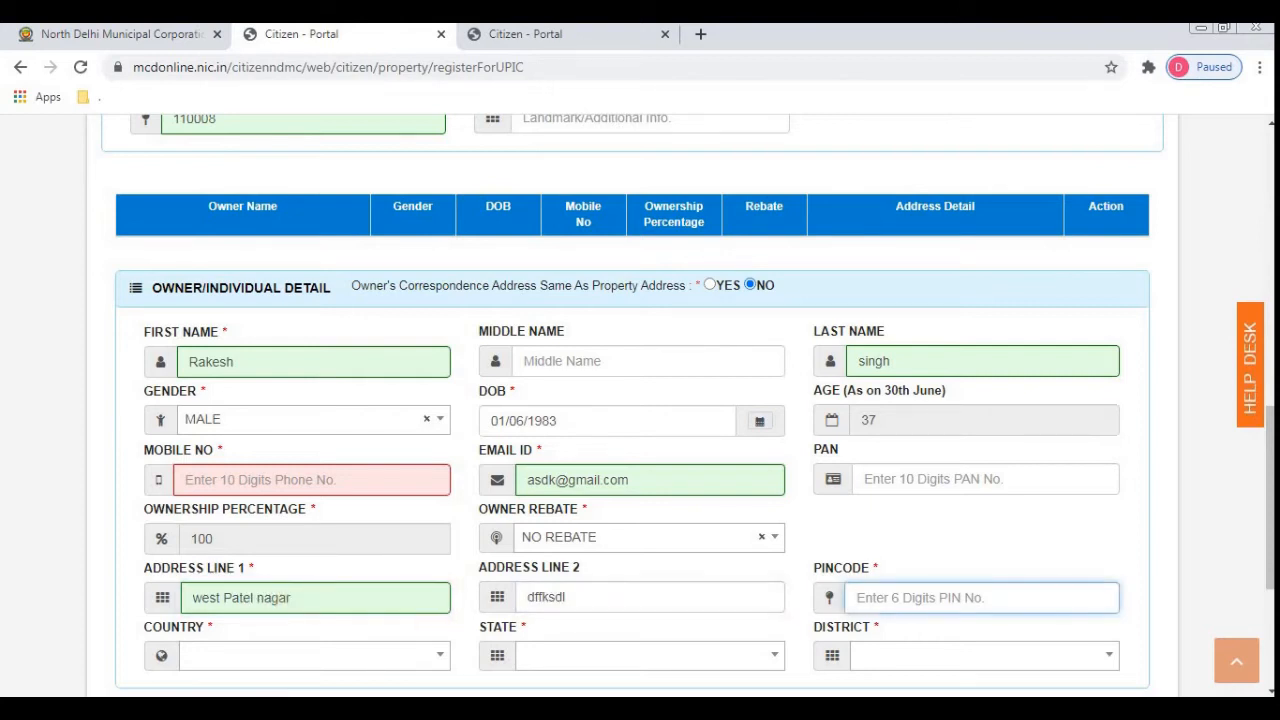
{"action": "left_click", "coordinate": [643, 599]}
{"action": "key", "text": "BackSpace"}
{"action": "key", "text": "BackSpace"}
{"action": "key", "text": "BackSpace"}
{"action": "key", "text": "BackSpace"}
{"action": "key", "text": "BackSpace"}
{"action": "key", "text": "BackSpace"}
{"action": "key", "text": "BackSpace"}
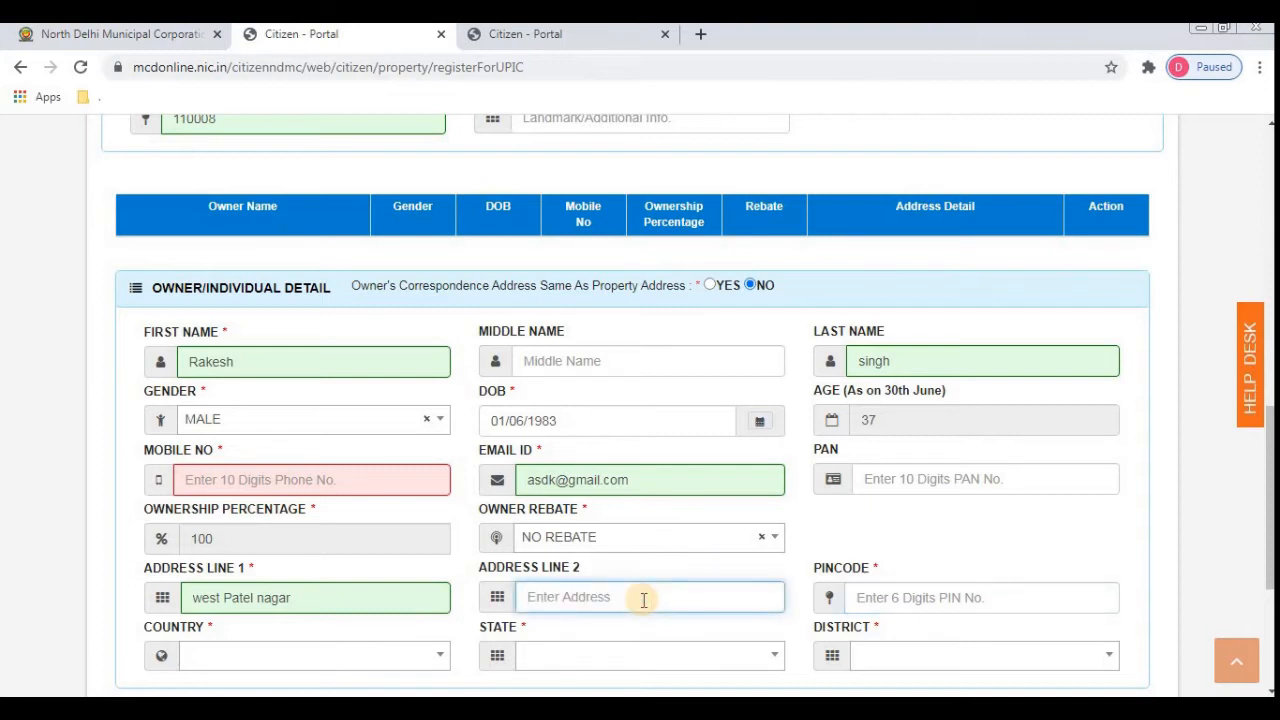
- Enter 110008 as the owner's pincode
{"action": "left_click", "coordinate": [969, 598]}
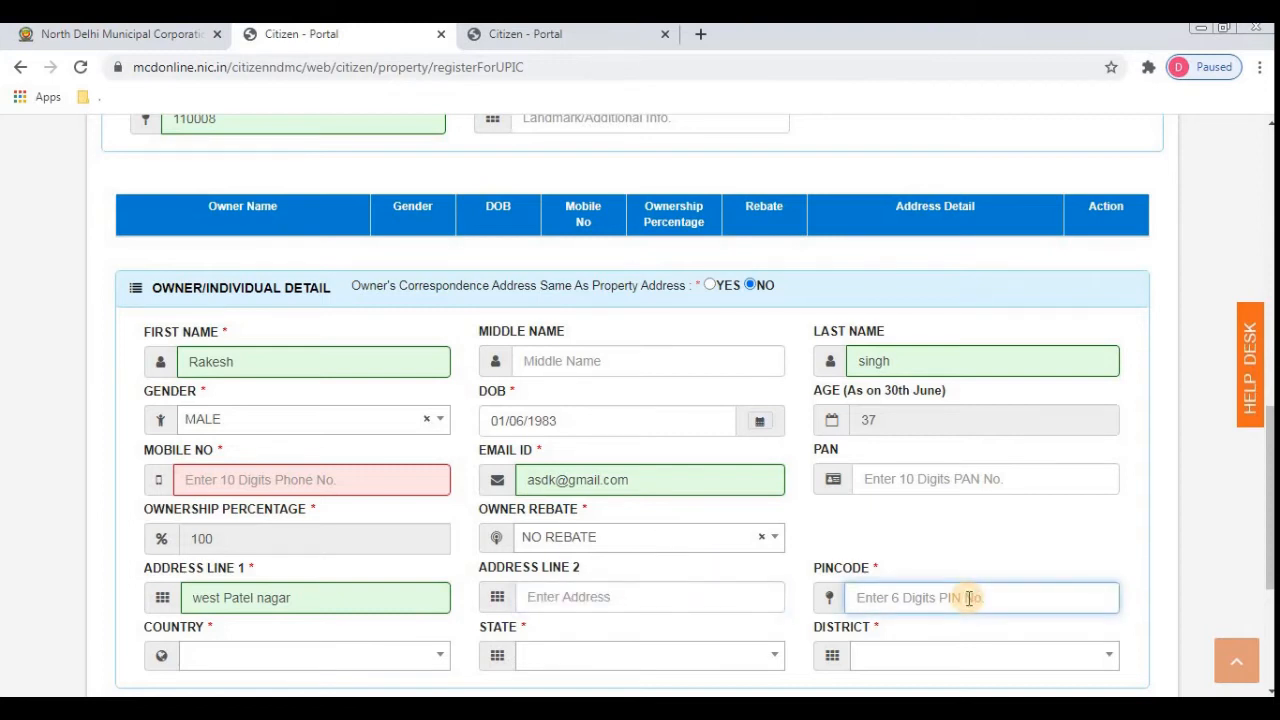
{"action": "type", "text": "100"}
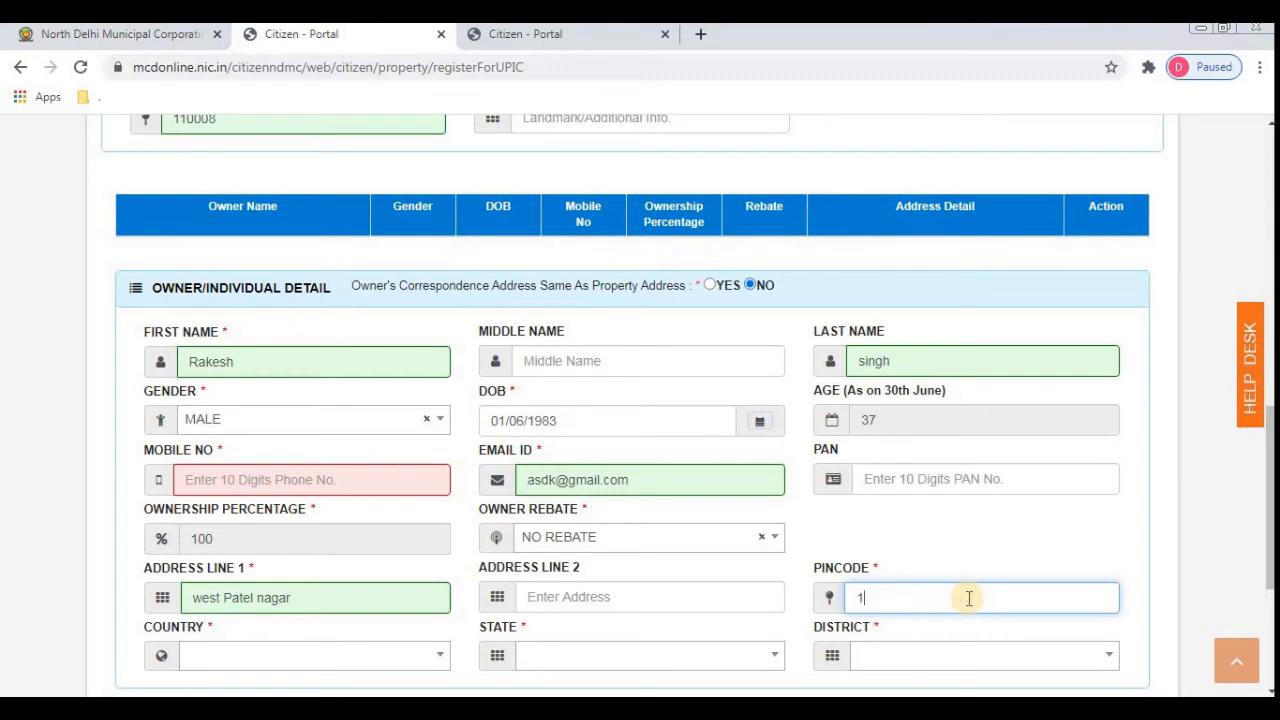
{"action": "key", "text": "BackSpace"}
{"action": "key", "text": "BackSpace"}
{"action": "key", "text": "BackSpace"}
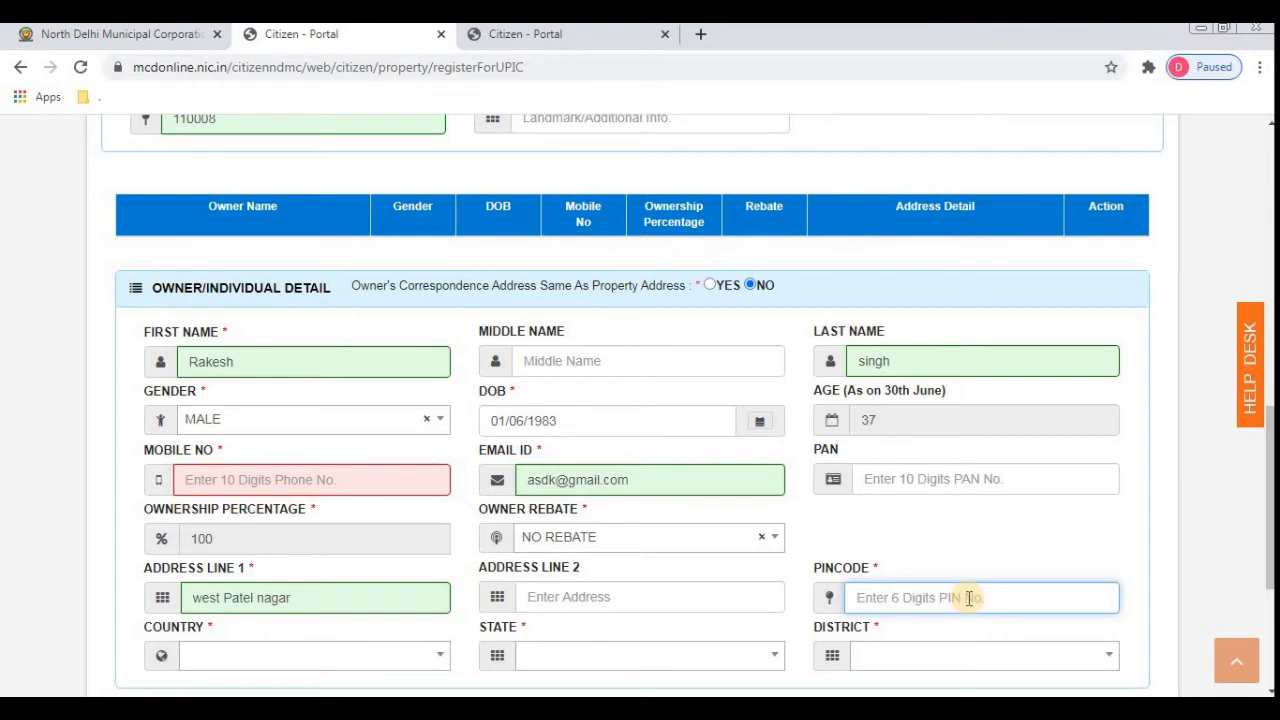
{"action": "type", "text": "110008"}
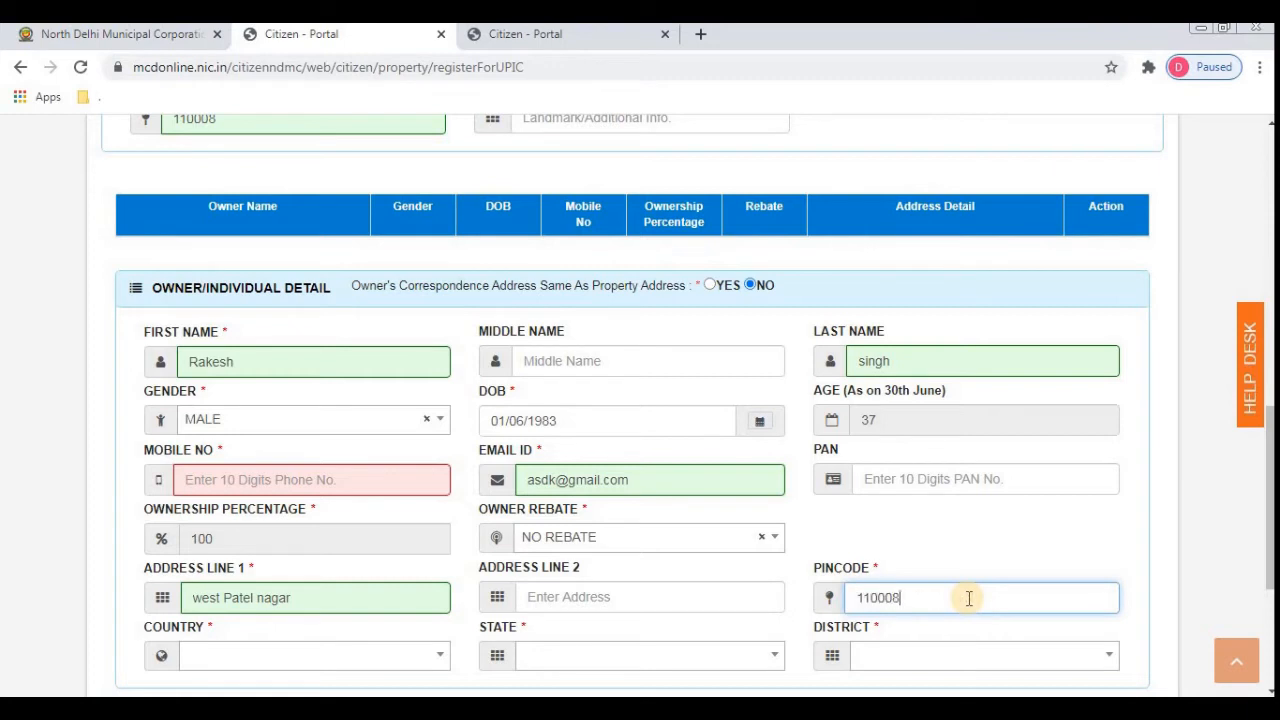
- Change the first address line to 'Rajinder Nagar' and the pincode to 110005
{"action": "left_click", "coordinate": [297, 595]}
{"action": "key", "text": "BackSpace"}
{"action": "key", "text": "BackSpace"}
{"action": "key", "text": "BackSpace"}
{"action": "key", "text": "BackSpace"}
{"action": "key", "text": "BackSpace"}
{"action": "key", "text": "BackSpace"}
{"action": "key", "text": "BackSpace"}
{"action": "key", "text": "BackSpace"}
{"action": "key", "text": "BackSpace"}
{"action": "key", "text": "BackSpace"}
{"action": "key", "text": "BackSpace"}
{"action": "key", "text": "BackSpace"}
{"action": "key", "text": "BackSpace"}
{"action": "key", "text": "BackSpace"}
{"action": "key", "text": "BackSpace"}
{"action": "key", "text": "BackSpace"}
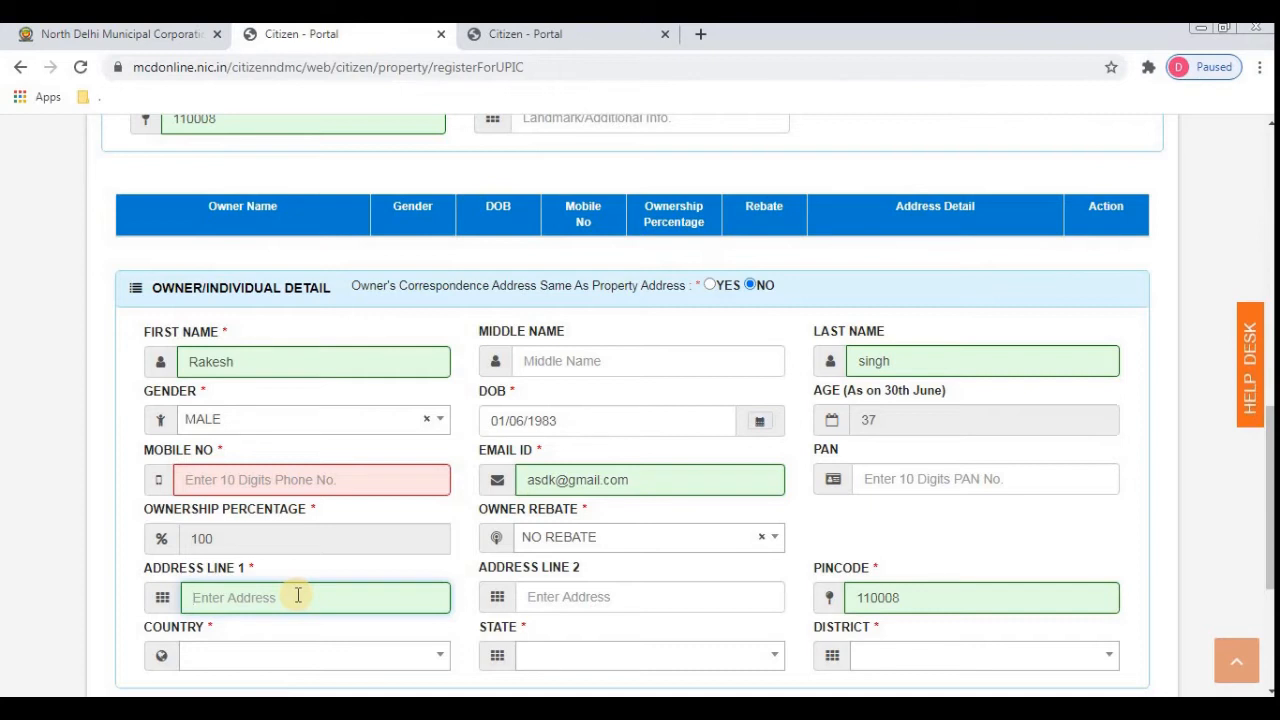
{"action": "type", "text": "Rajinder Nagar"}
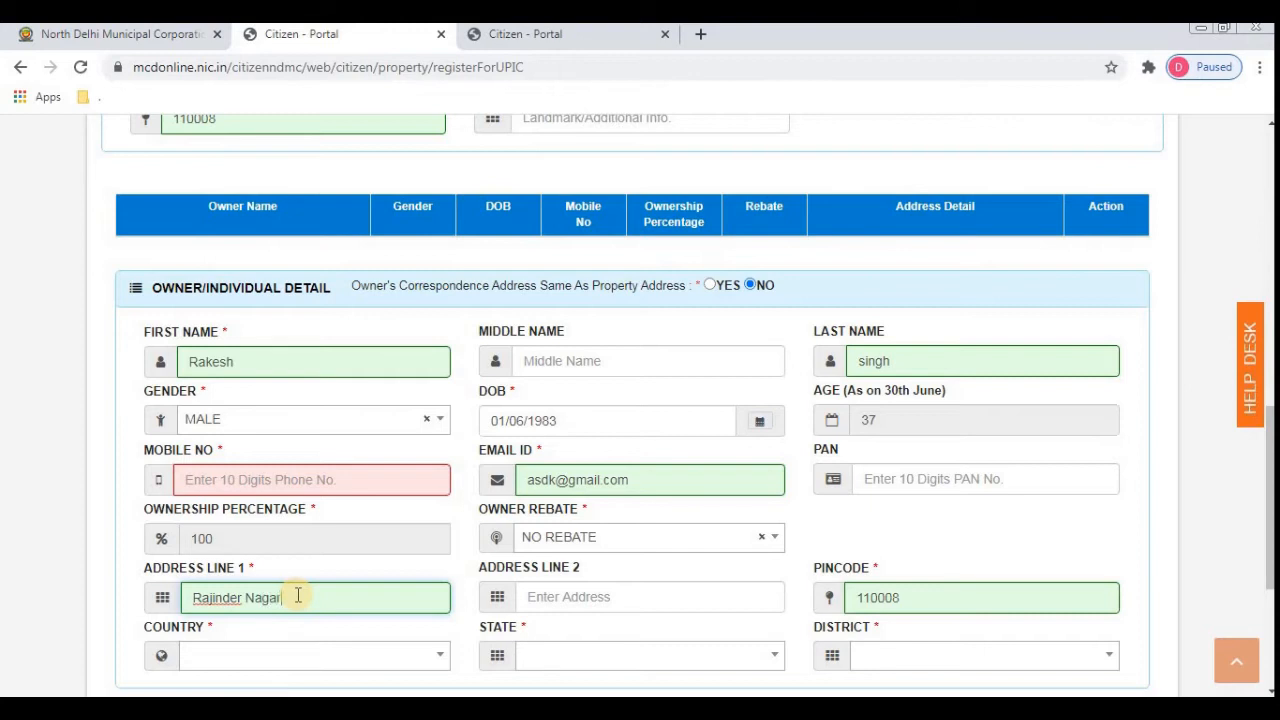
{"action": "key", "text": "Tab"}
{"action": "key", "text": "Tab"}
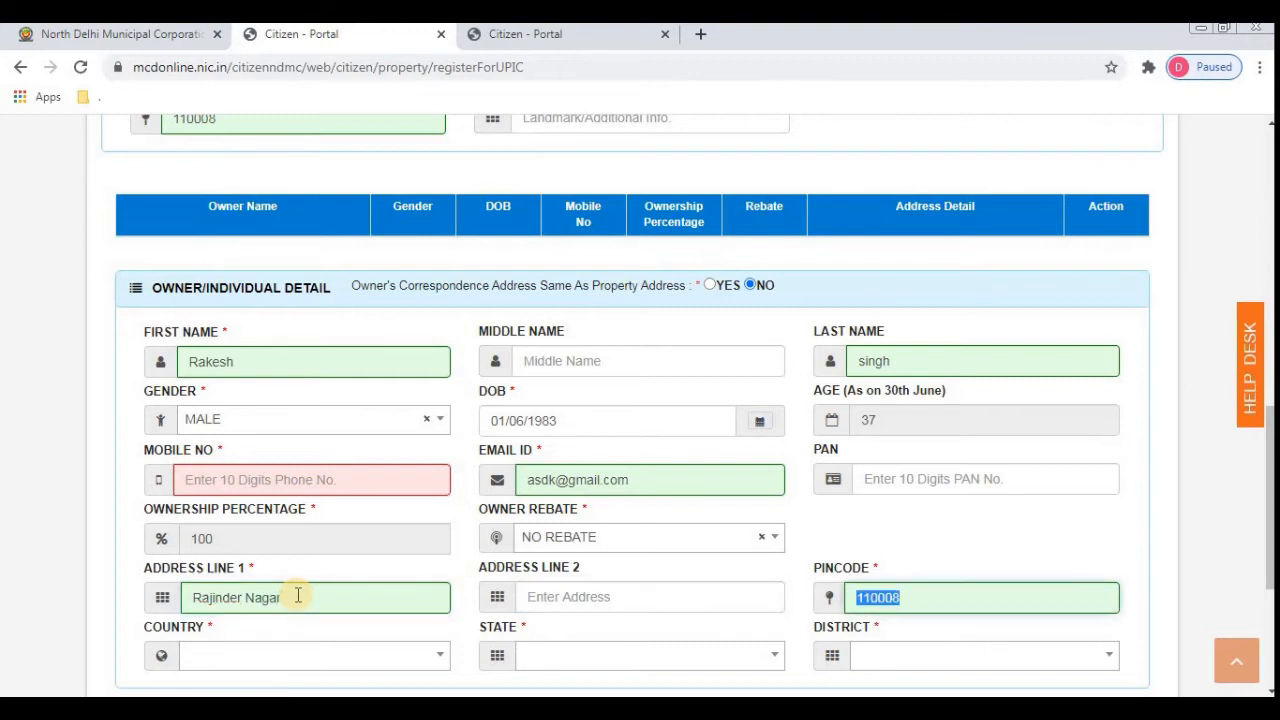
{"action": "key", "text": "End"}
{"action": "key", "text": "BackSpace"}
{"action": "type", "text": "5"}
{"action": "key", "text": "Tab"}
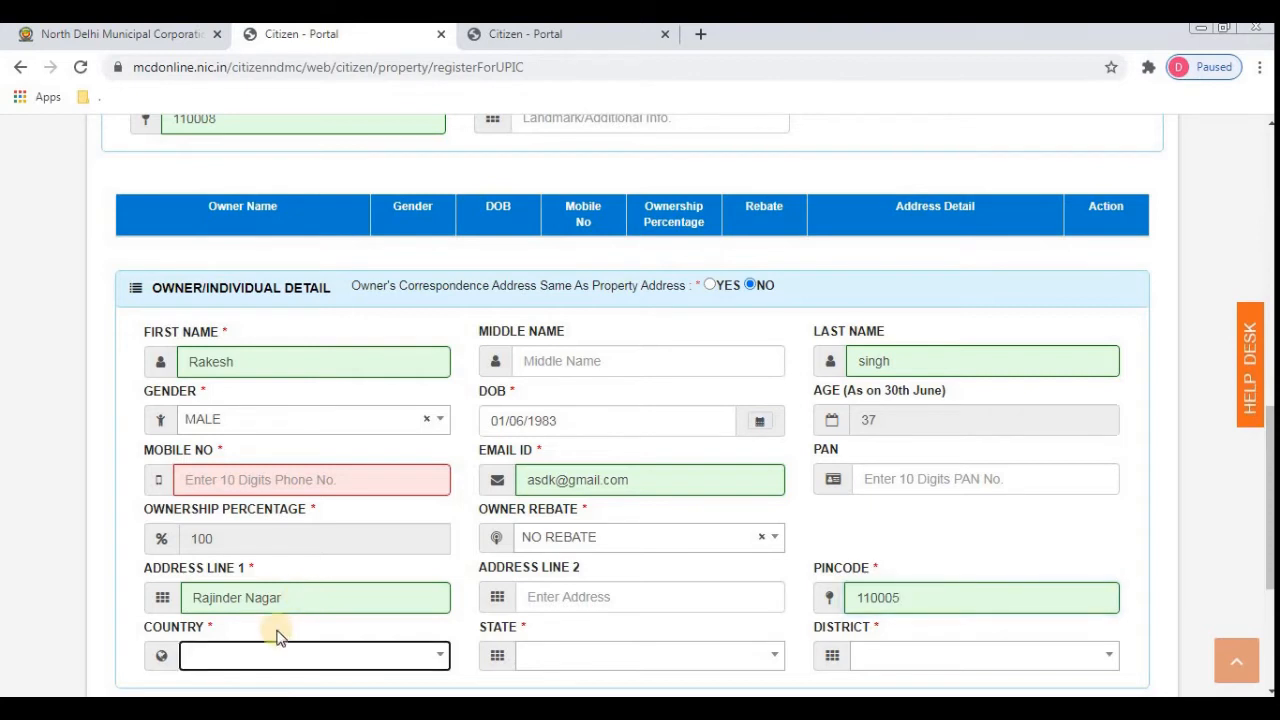
- Choose INDIA as the owner's country, which fills State DELHI and District NEW DELHI, then try saving
{"action": "left_click", "coordinate": [344, 653]}
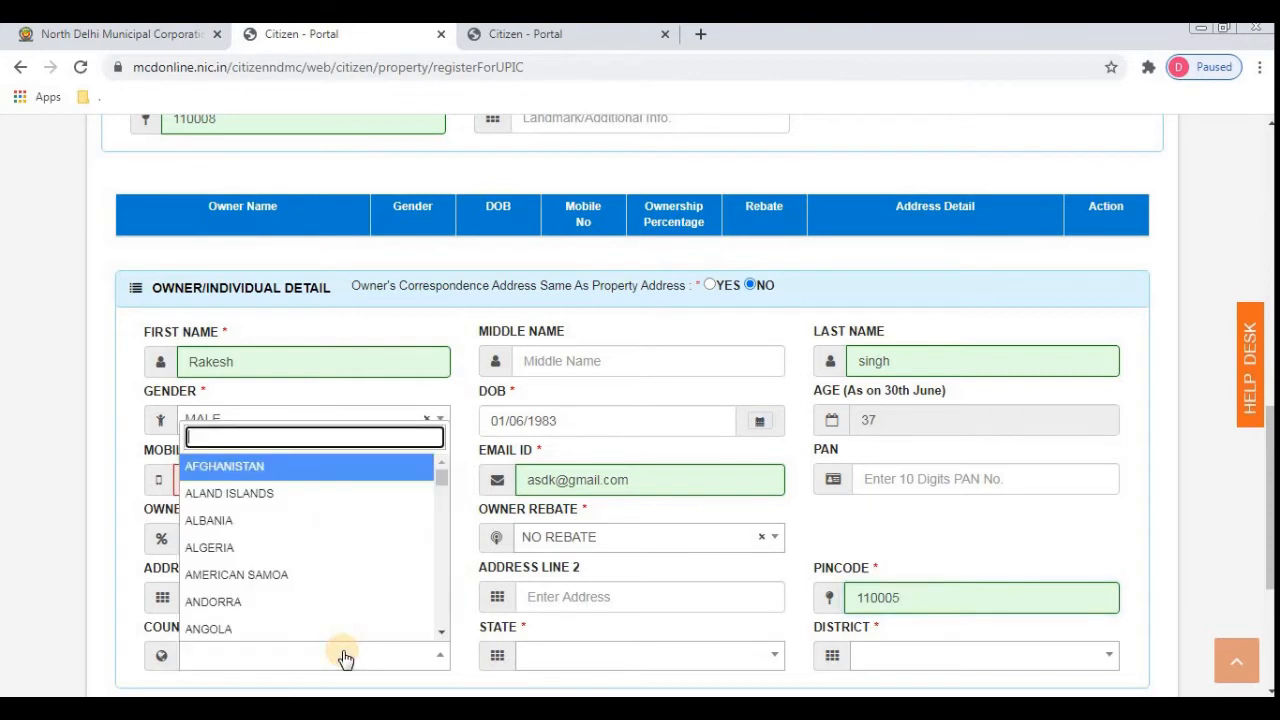
{"action": "type", "text": "ind"}
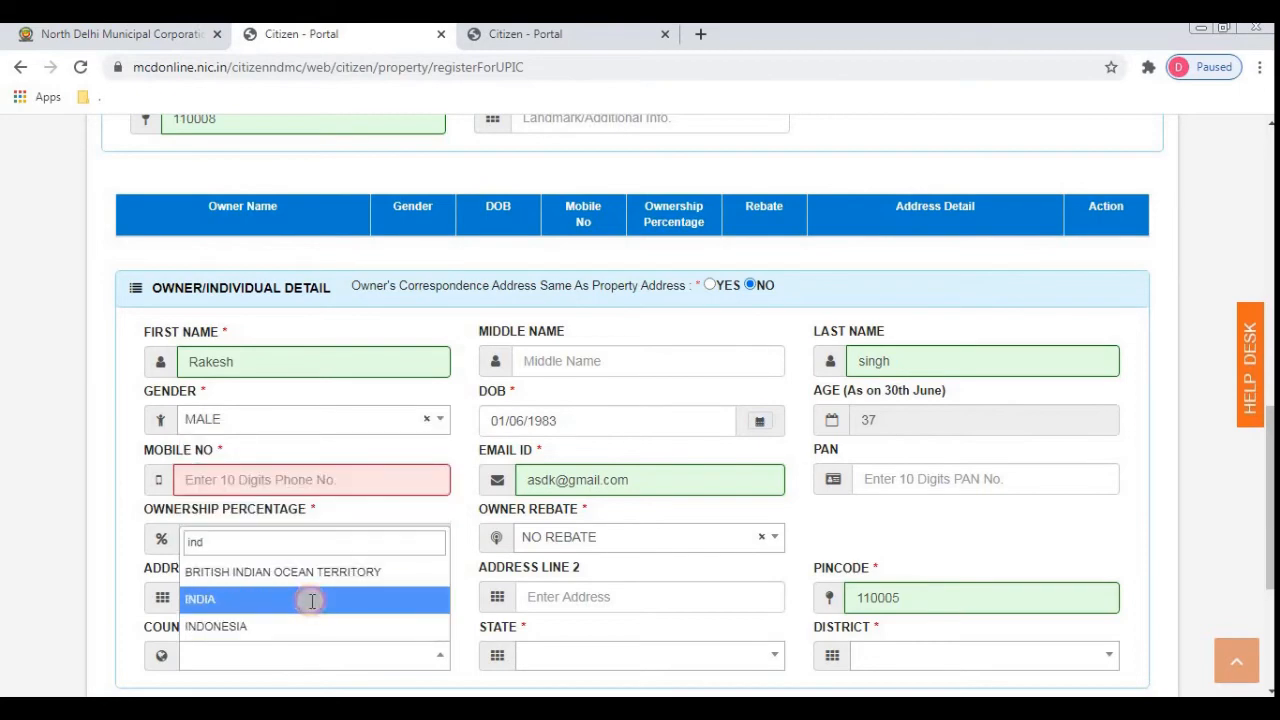
{"action": "left_click", "coordinate": [313, 605]}
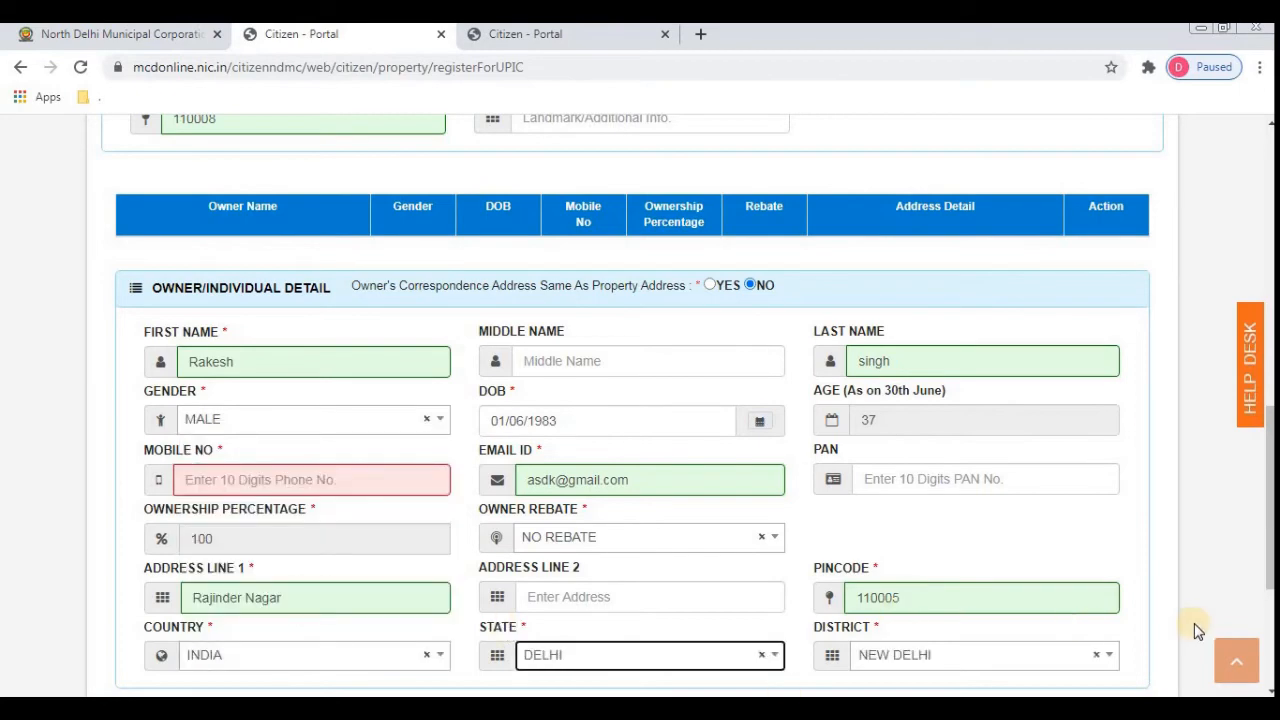
{"action": "scroll", "coordinate": [1194, 623], "scroll_direction": "down", "scroll_amount": 3}
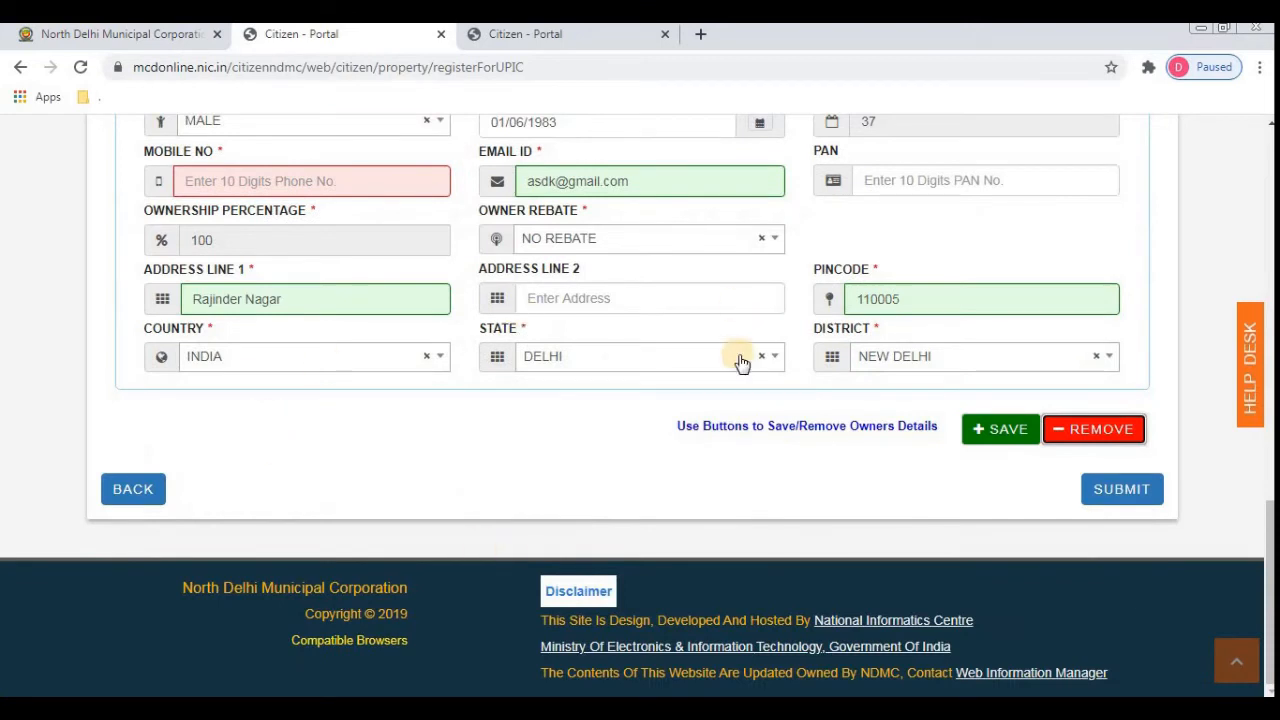
{"action": "left_click", "coordinate": [990, 437]}
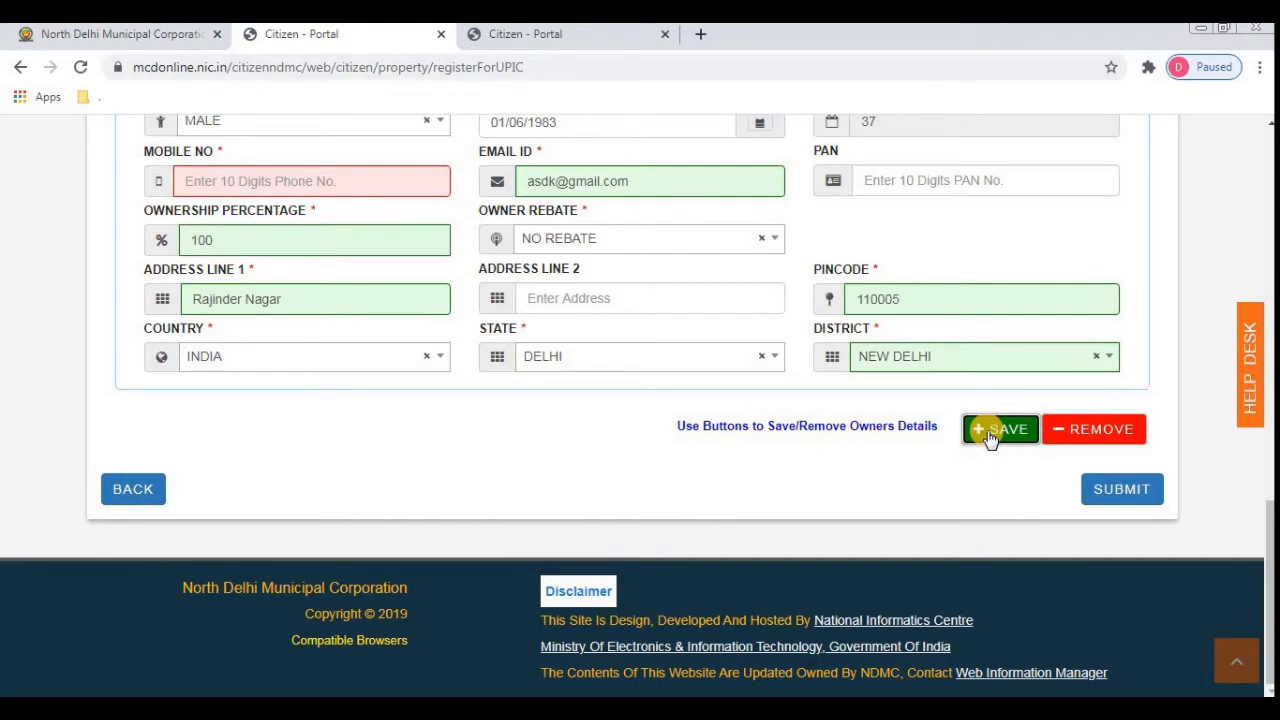
- Enter the owner's 10-digit mobile number in the Mobile No field
{"action": "left_click", "coordinate": [250, 174]}
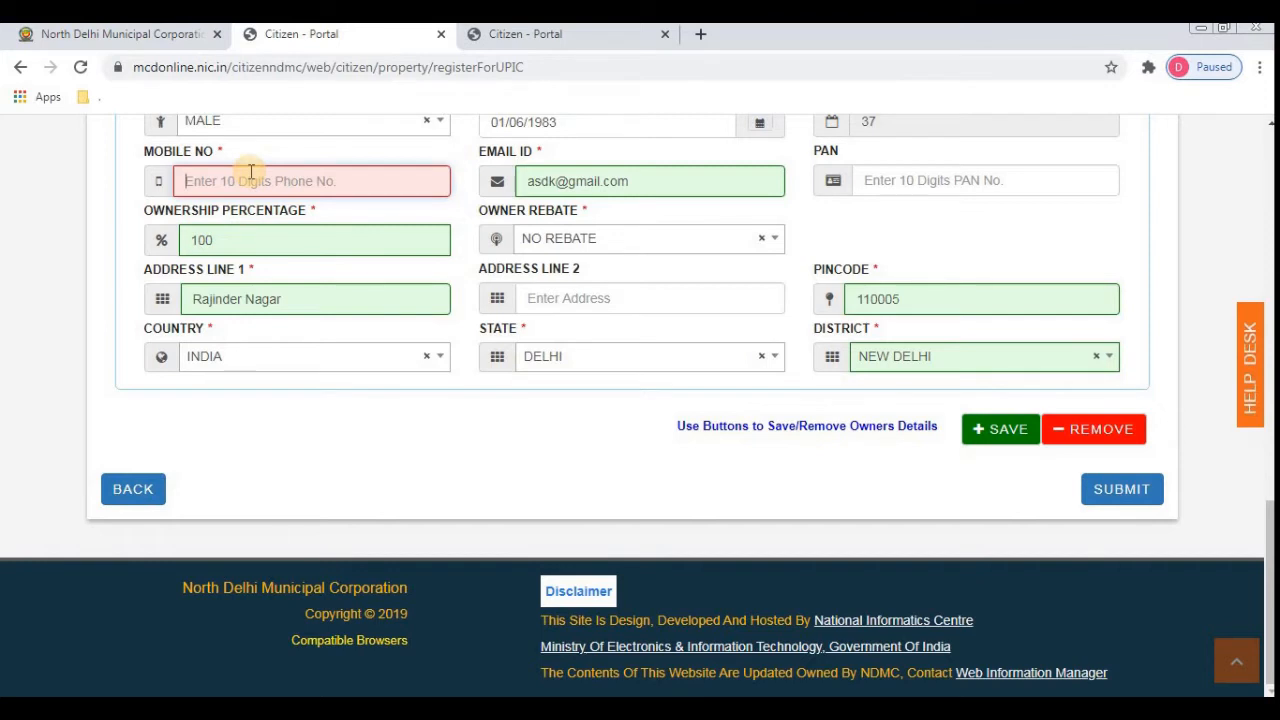
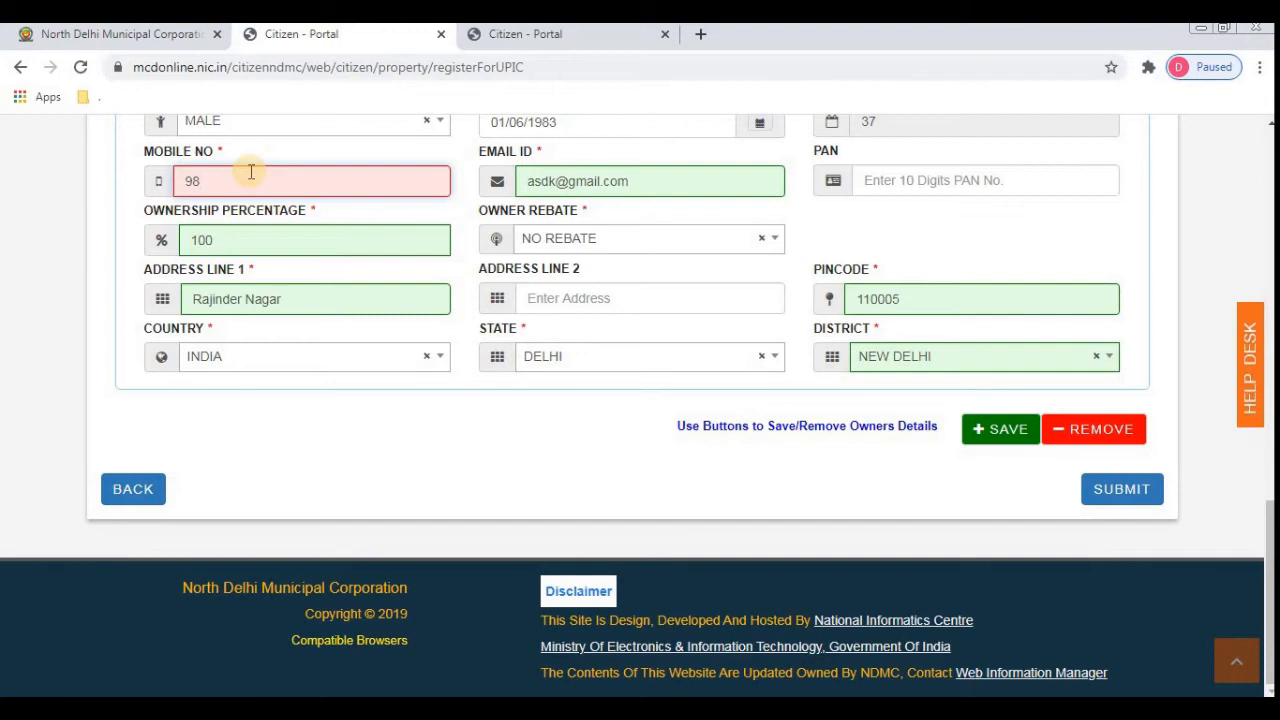
{"action": "key", "text": "Tab"}
{"action": "key", "text": "Tab"}
{"action": "key", "text": "Tab"}
{"action": "key", "text": "Tab"}
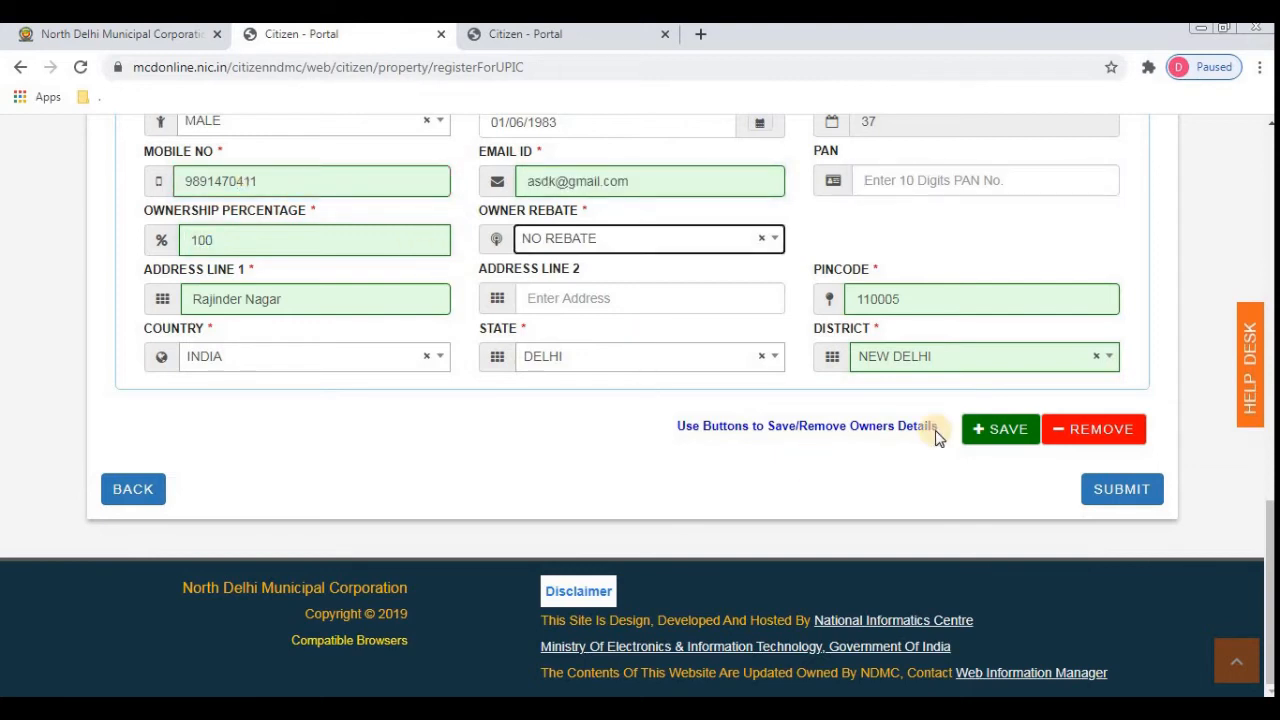
- Save the owner and scroll up to confirm the new row in the owners table
{"action": "left_click", "coordinate": [990, 440]}
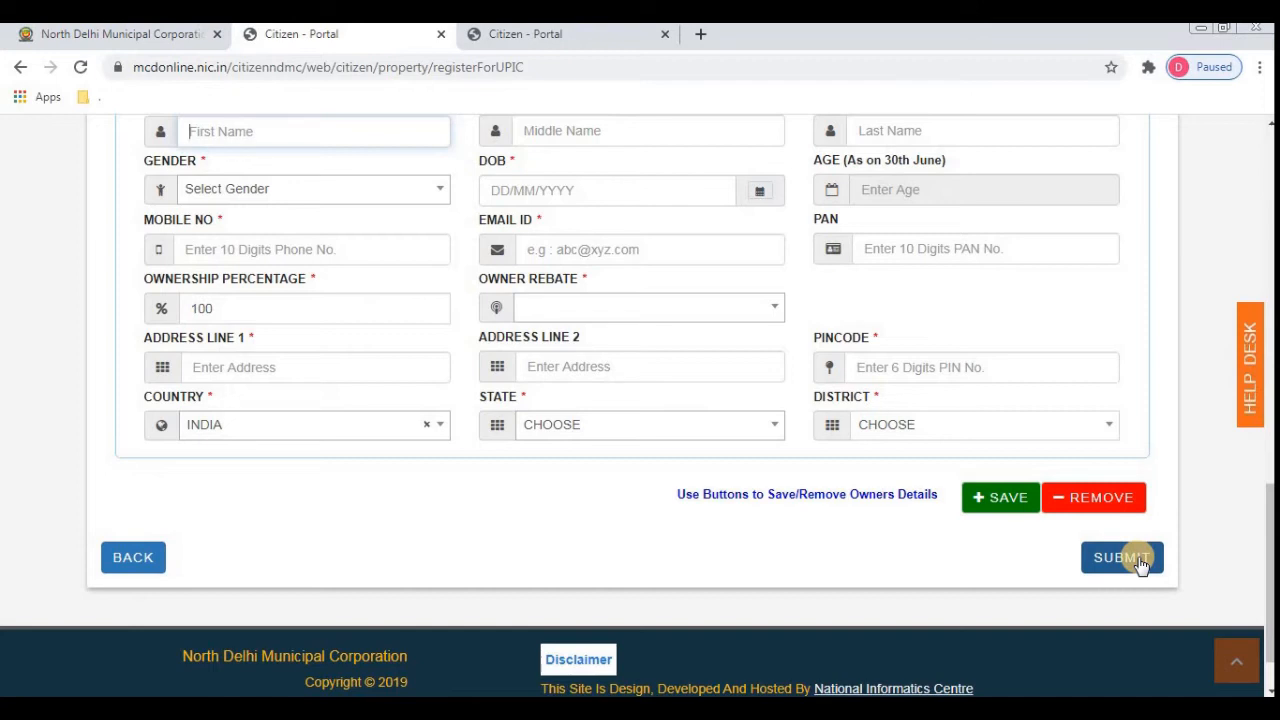
{"action": "left_click_drag", "start_coordinate": [1271, 549], "coordinate": [1271, 402]}
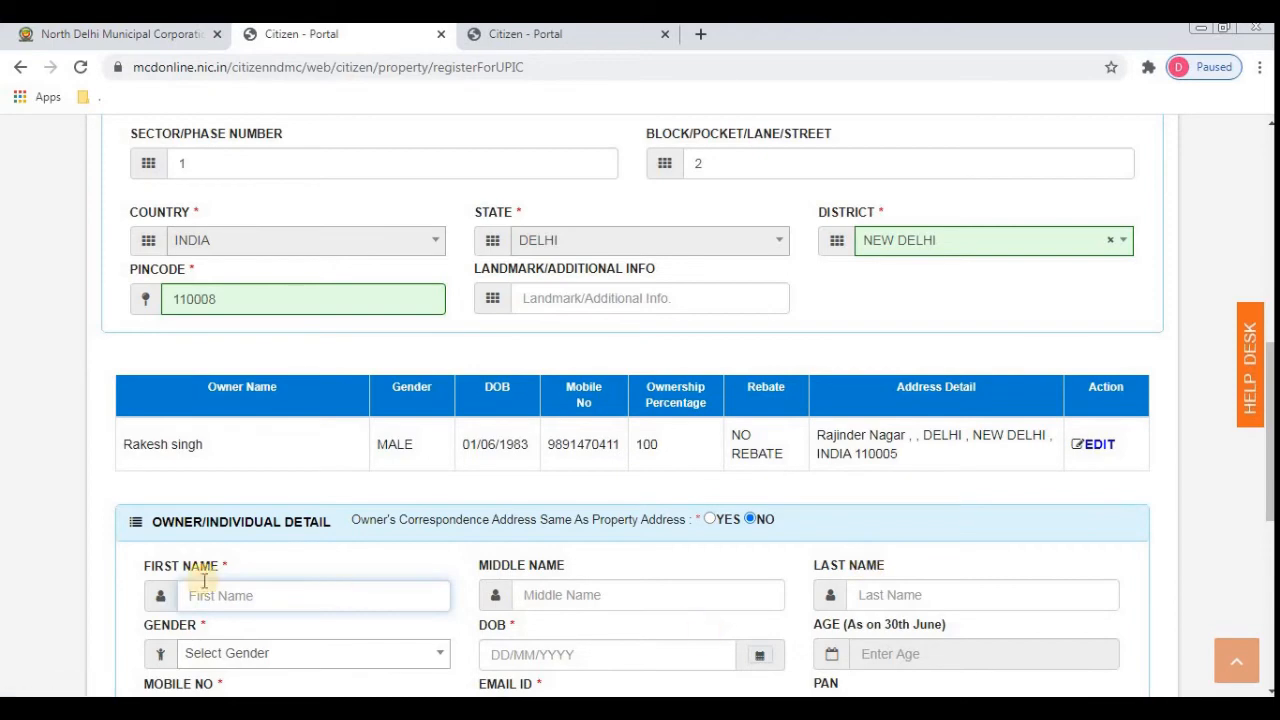
{"action": "left_click_drag", "start_coordinate": [1270, 390], "coordinate": [1269, 555]}
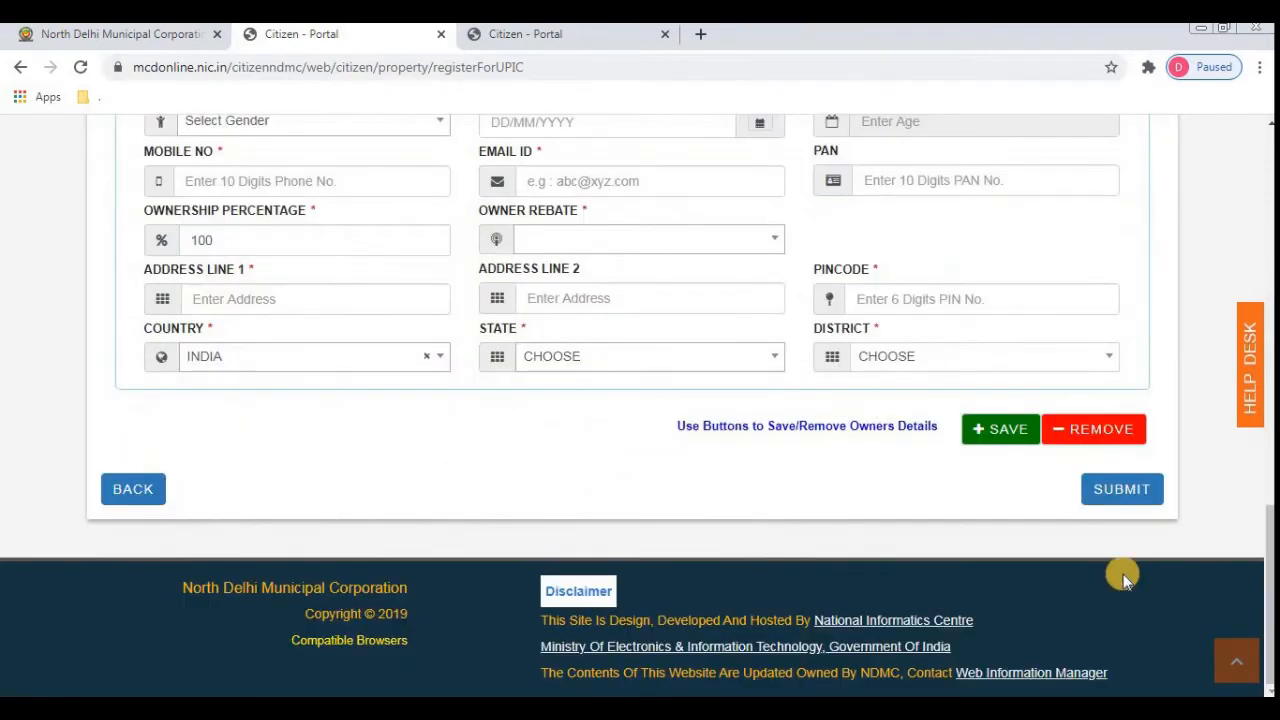
- Submit the registration and choose Edit Property/Owner Details for the draft property on the dashboard
{"action": "left_click", "coordinate": [1133, 507]}
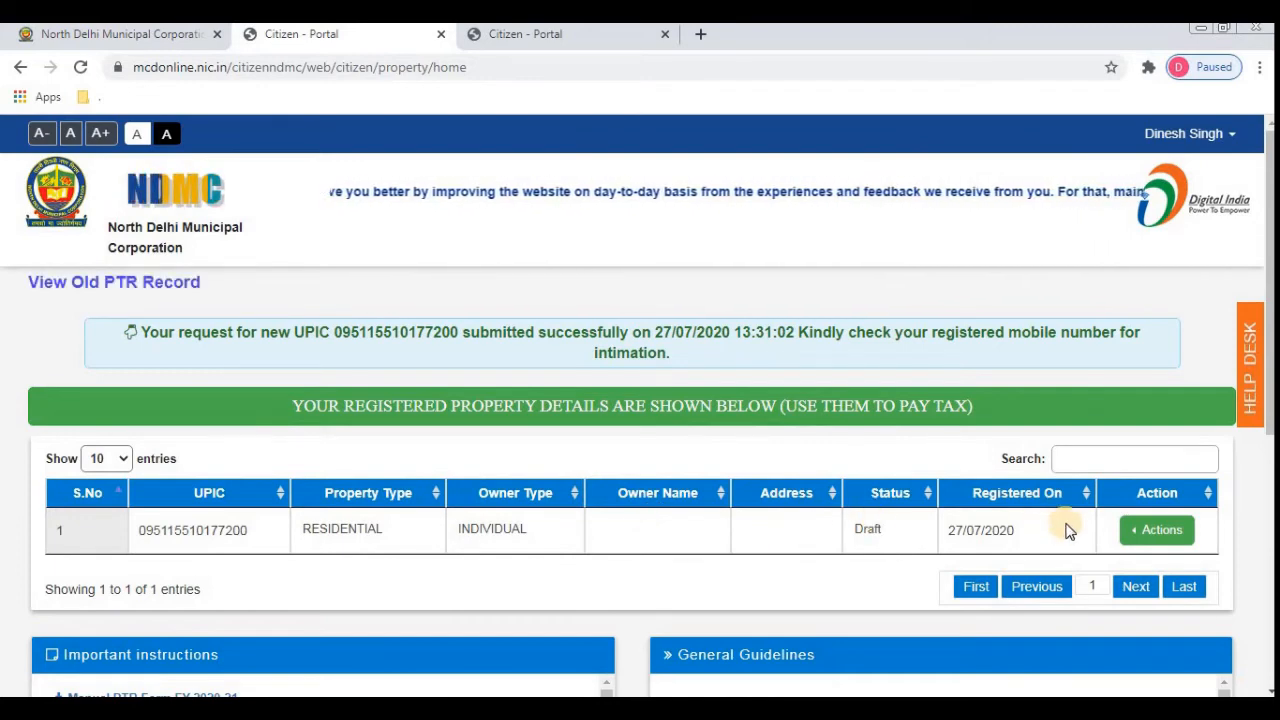
{"action": "left_click", "coordinate": [1148, 540]}
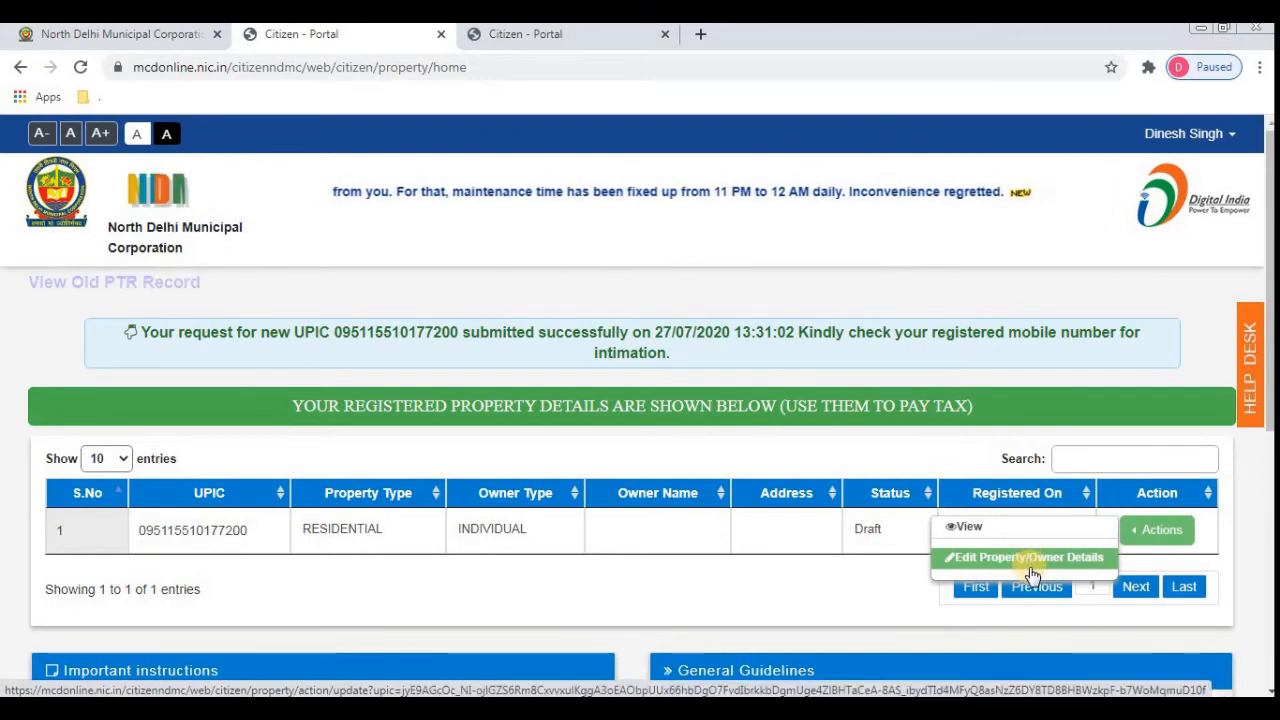
{"action": "left_click", "coordinate": [1050, 566]}
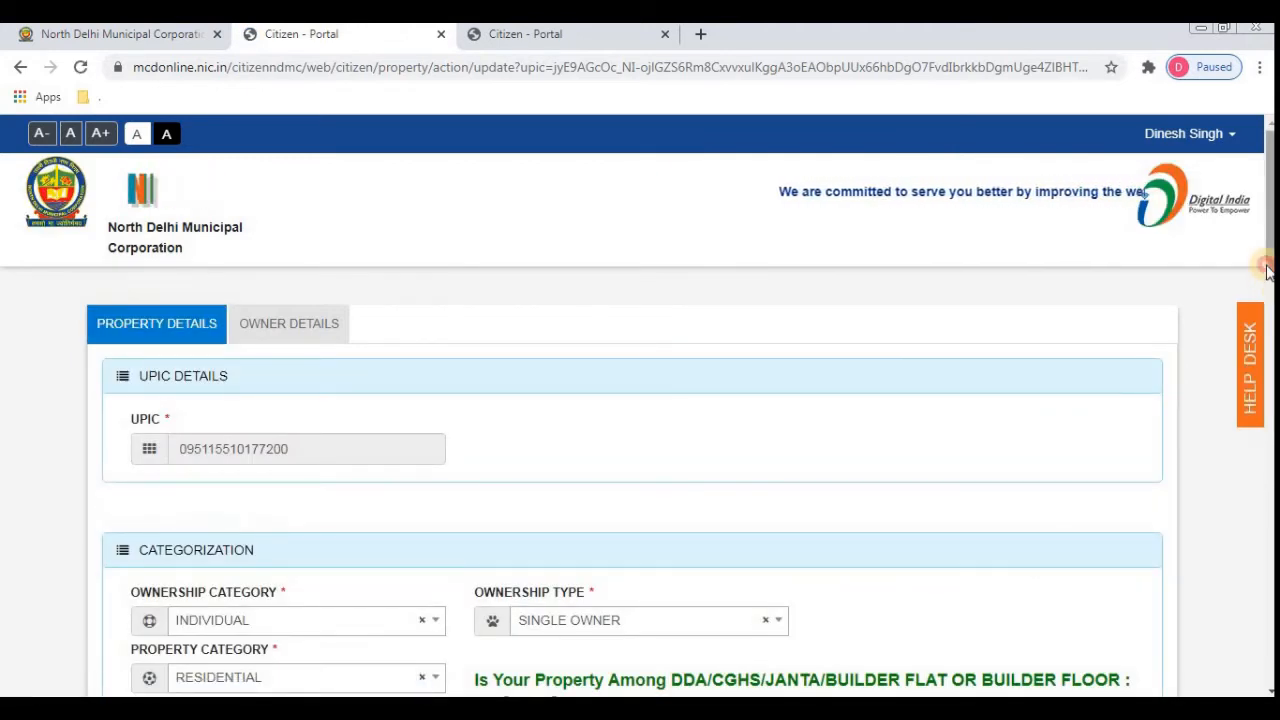
- Scroll the edit page down to the Vacant Land Area Detail section
{"action": "left_click_drag", "start_coordinate": [1270, 270], "coordinate": [1270, 527]}
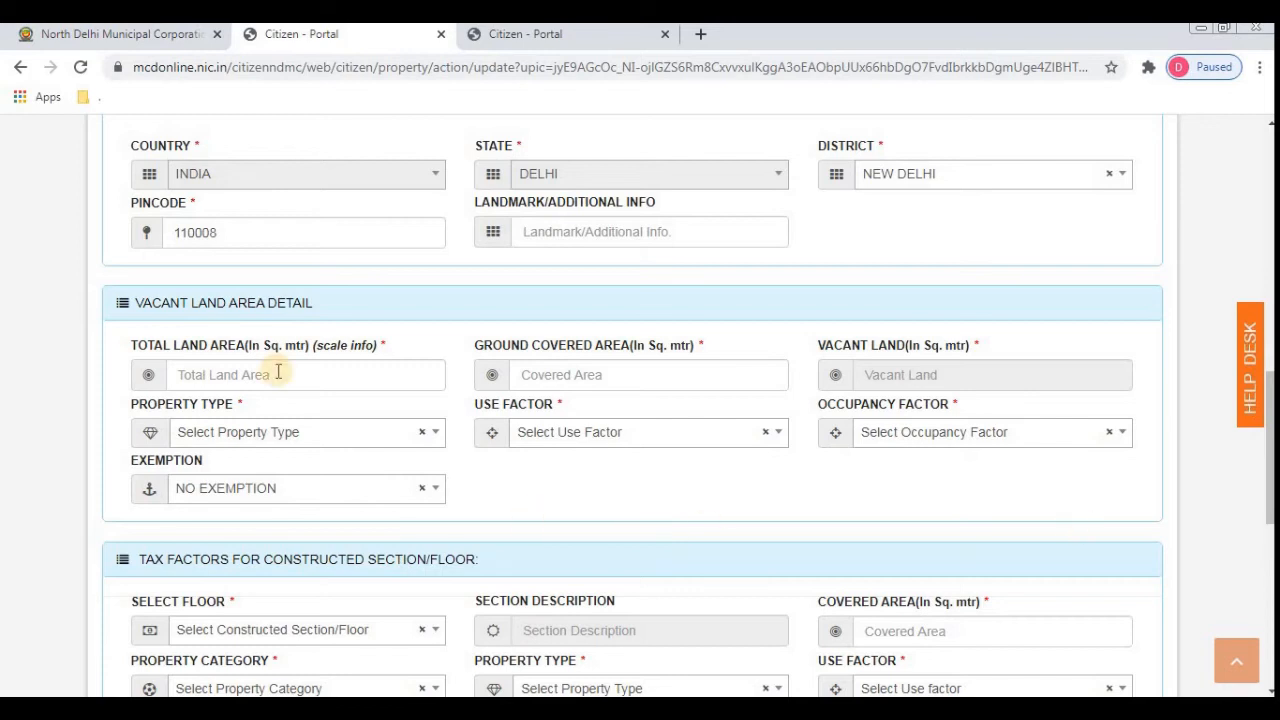
- Enter 63.81 sq m as total and ground-covered land area, leaving 0.00 vacant
{"action": "left_click", "coordinate": [217, 375]}
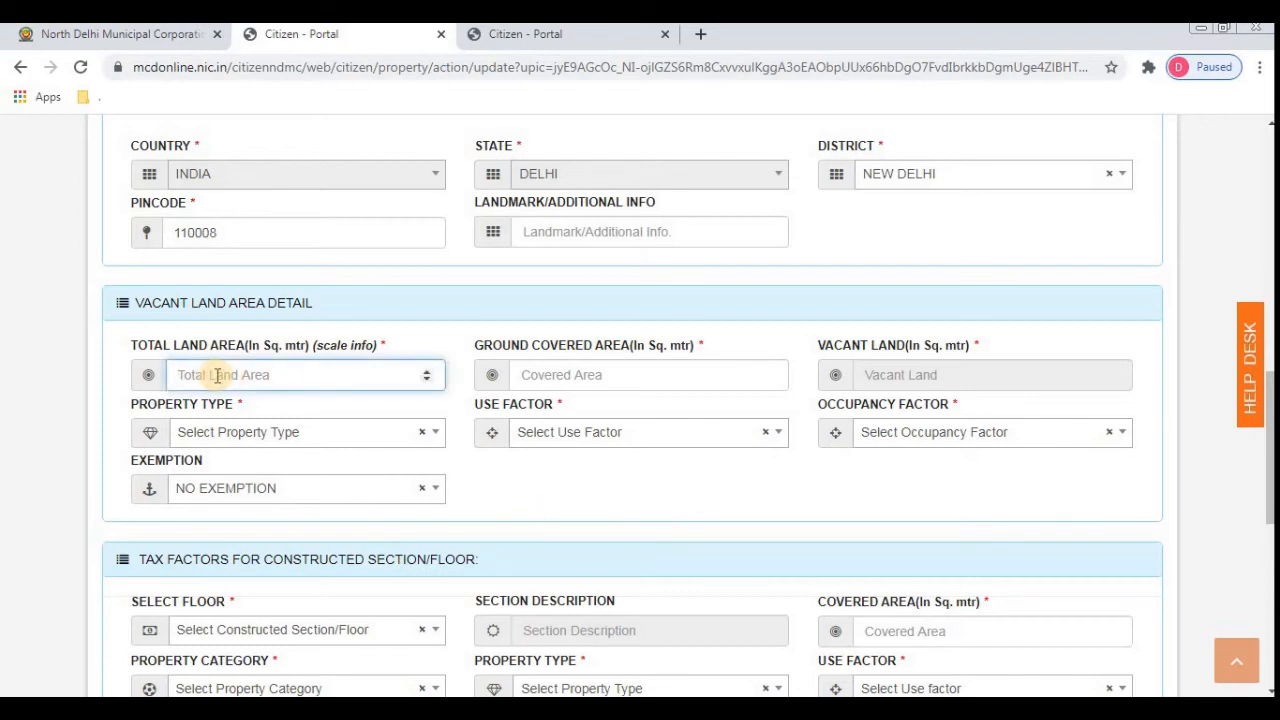
{"action": "type", "text": "63.81"}
{"action": "key", "text": "Tab"}
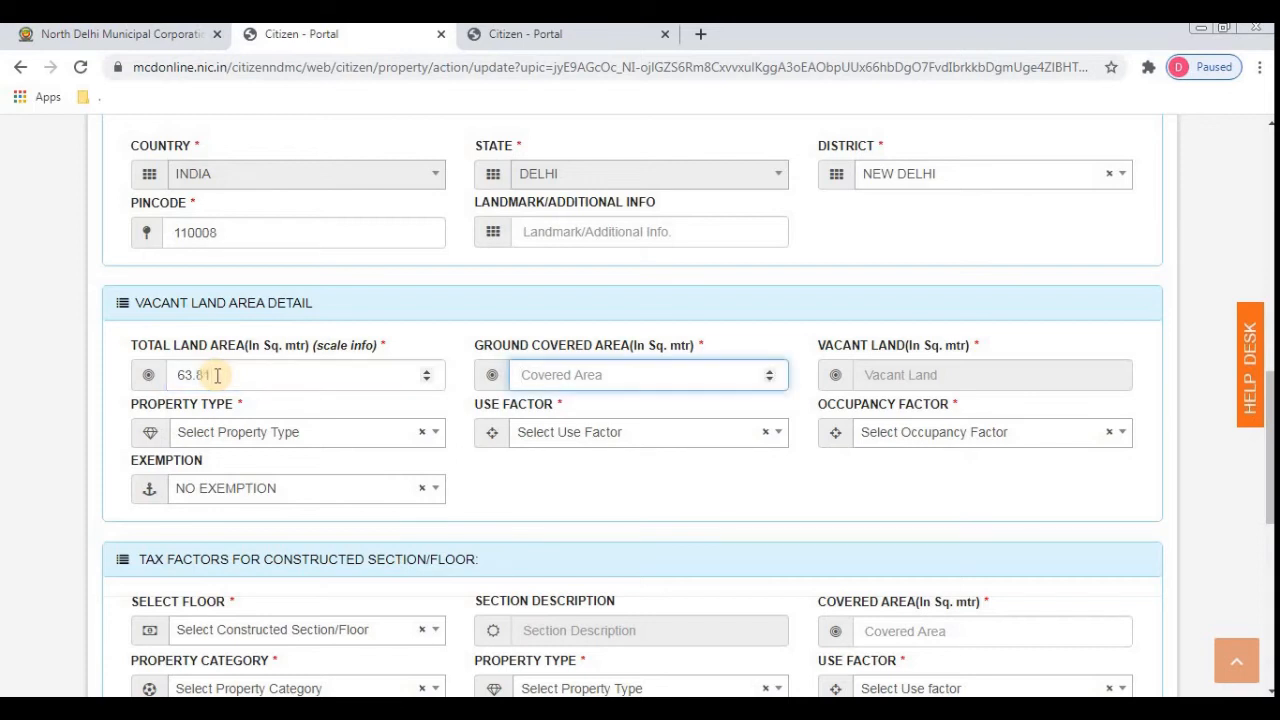
{"action": "type", "text": "63.81"}
{"action": "key", "text": "Tab"}
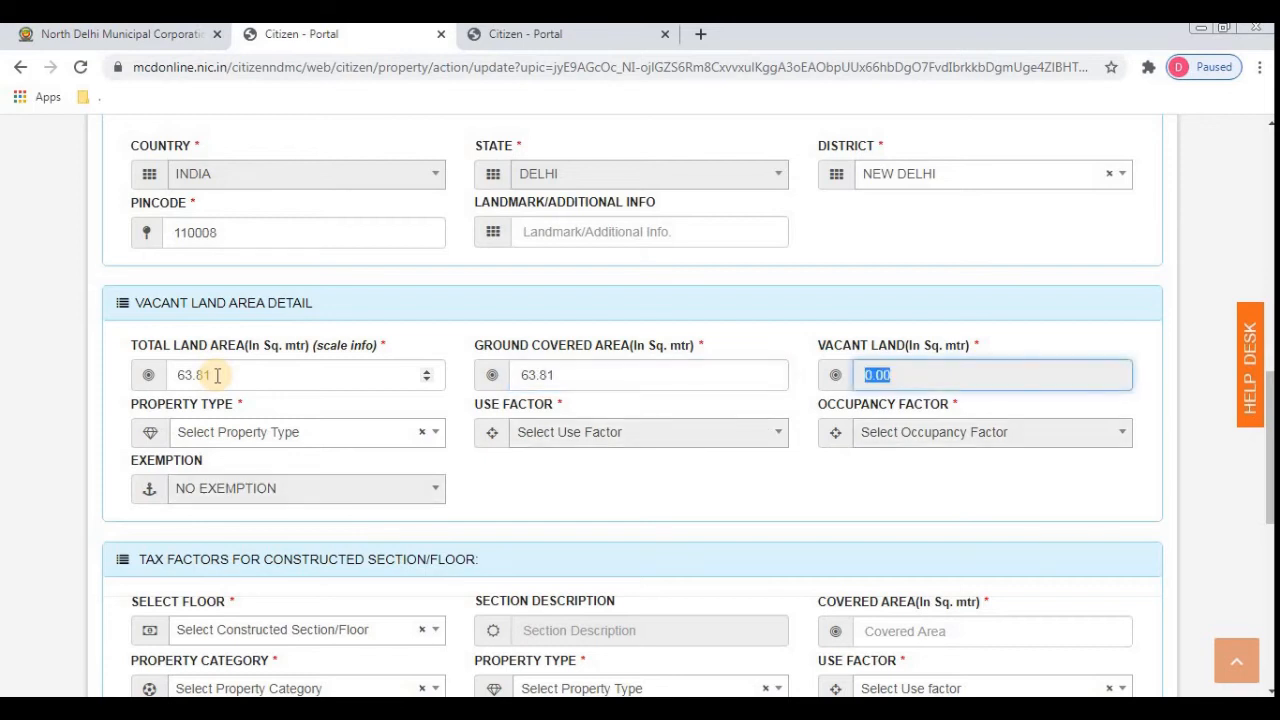
{"action": "key", "text": "Tab"}
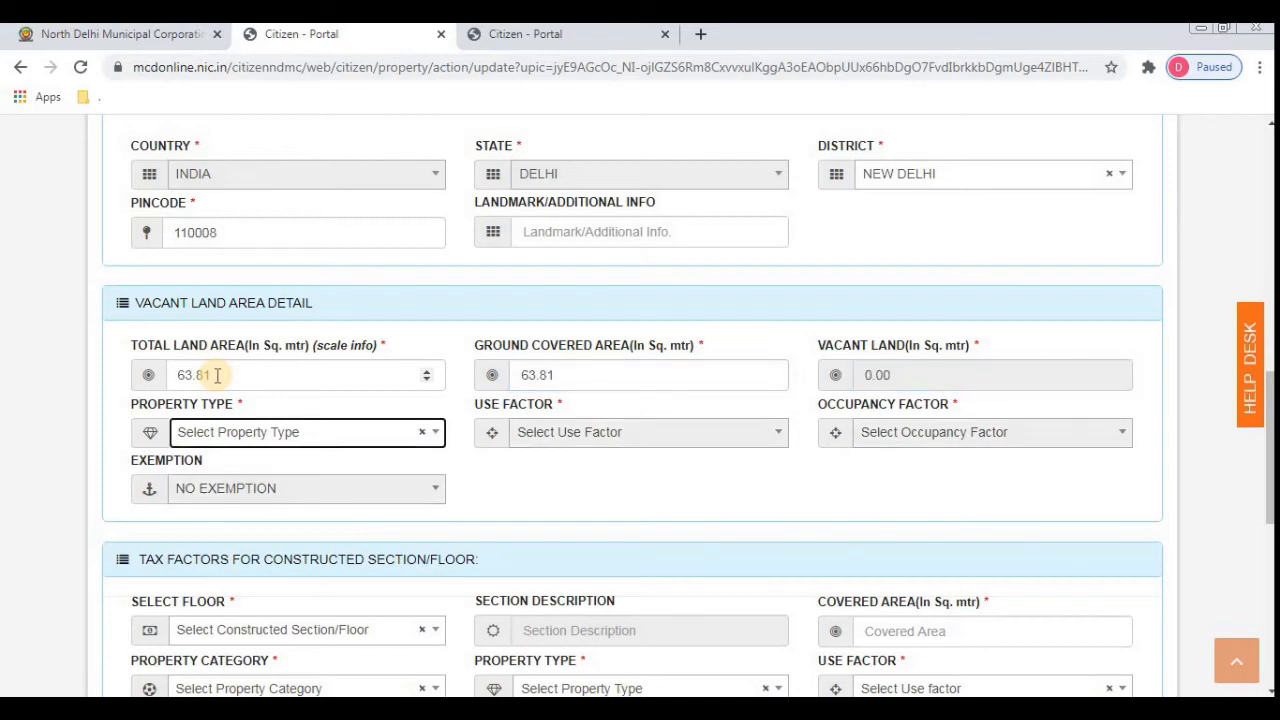
- Set the vacant land's property type to RESIDENTIAL PLOTTED, then open the Select Floor dropdown
{"action": "left_click", "coordinate": [305, 441]}
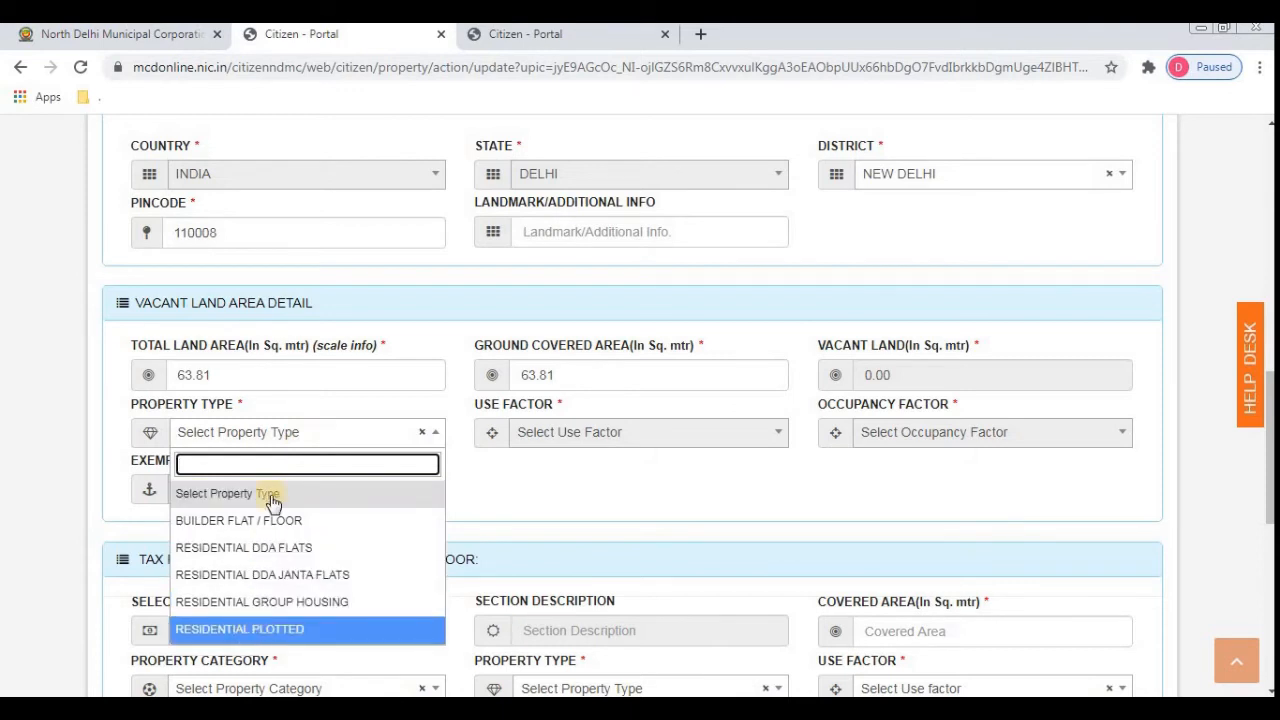
{"action": "left_click", "coordinate": [247, 629]}
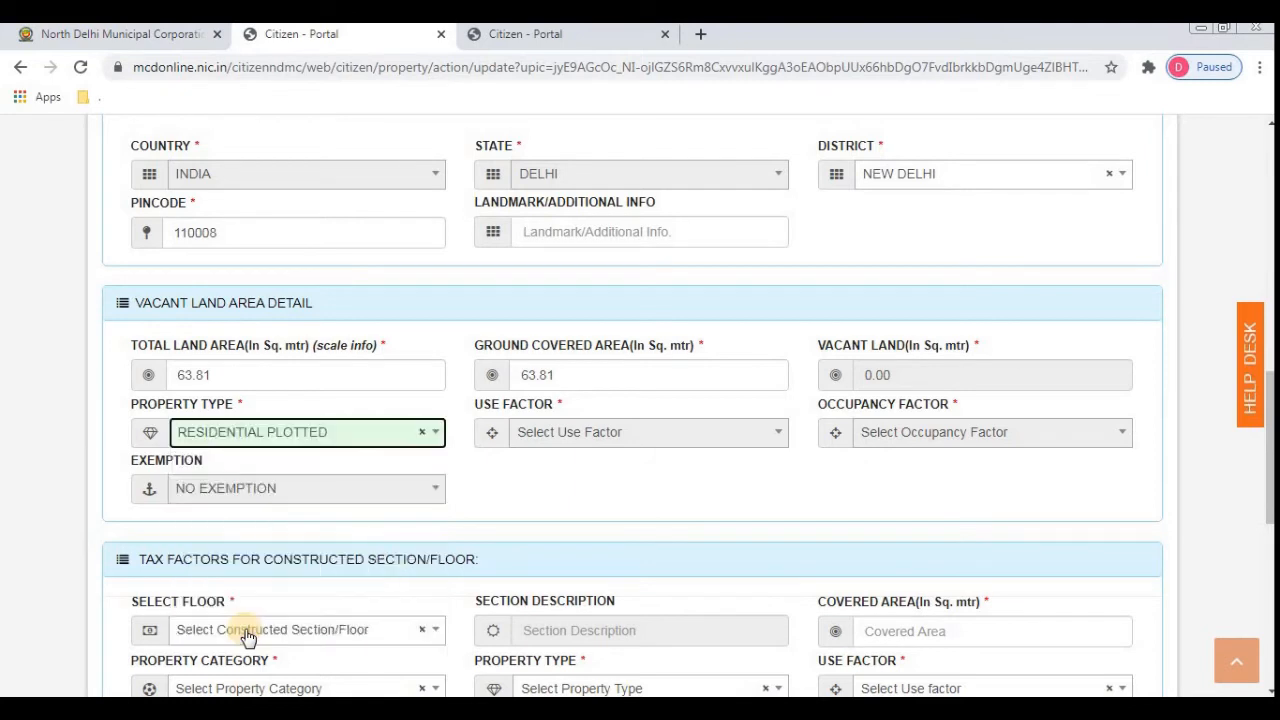
{"action": "left_click", "coordinate": [640, 432]}
{"action": "key", "text": "Tab"}
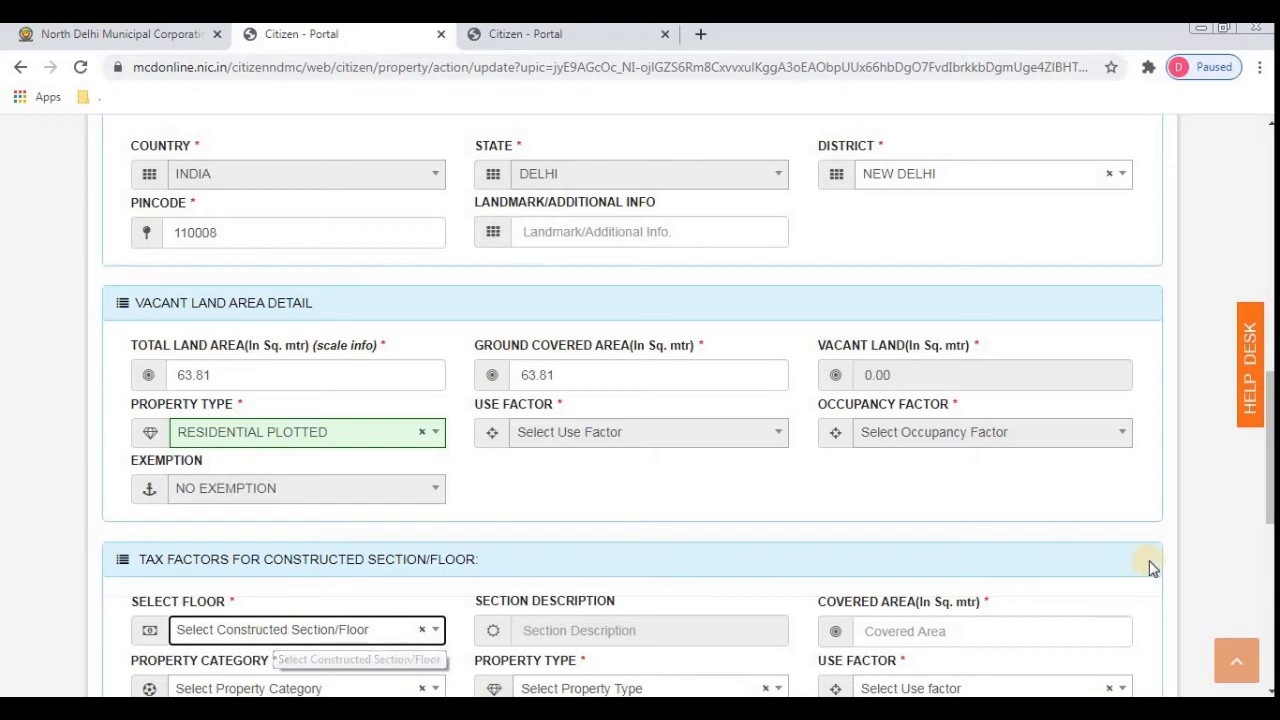
{"action": "left_click", "coordinate": [1270, 690]}
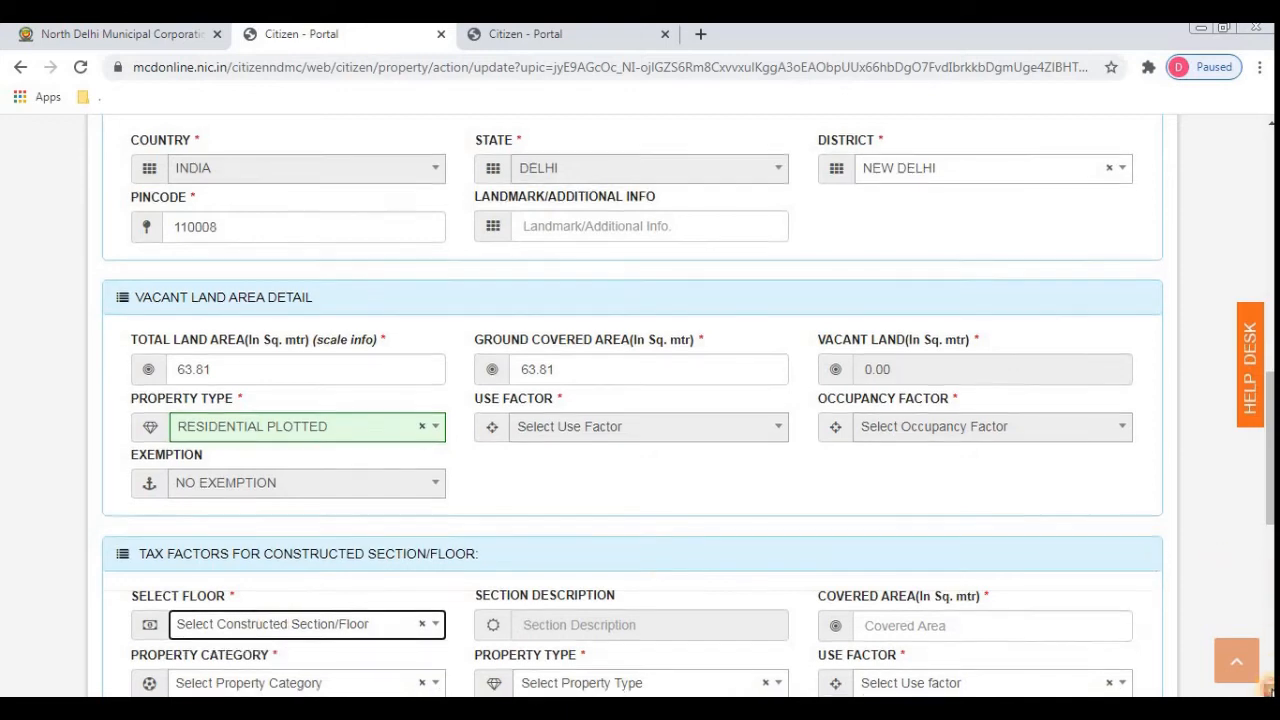
{"action": "scroll", "coordinate": [1270, 690], "scroll_direction": "down", "scroll_amount": 3}
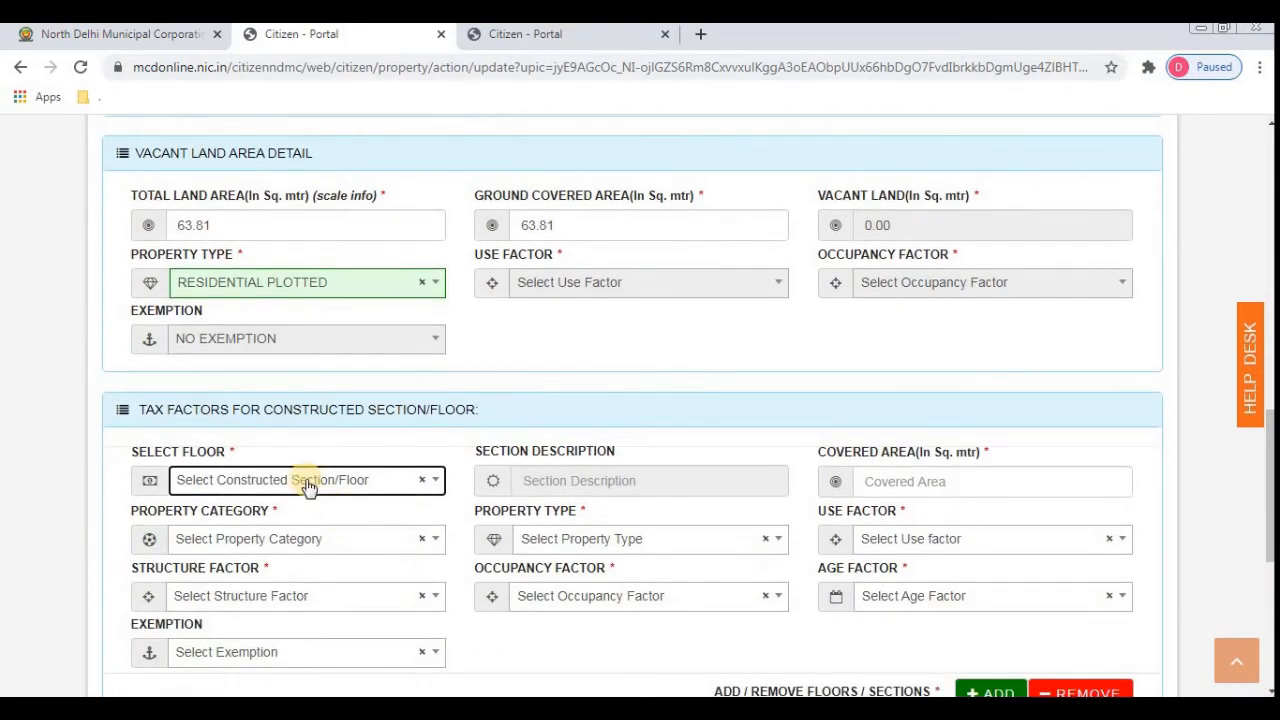
{"action": "left_click", "coordinate": [308, 486]}
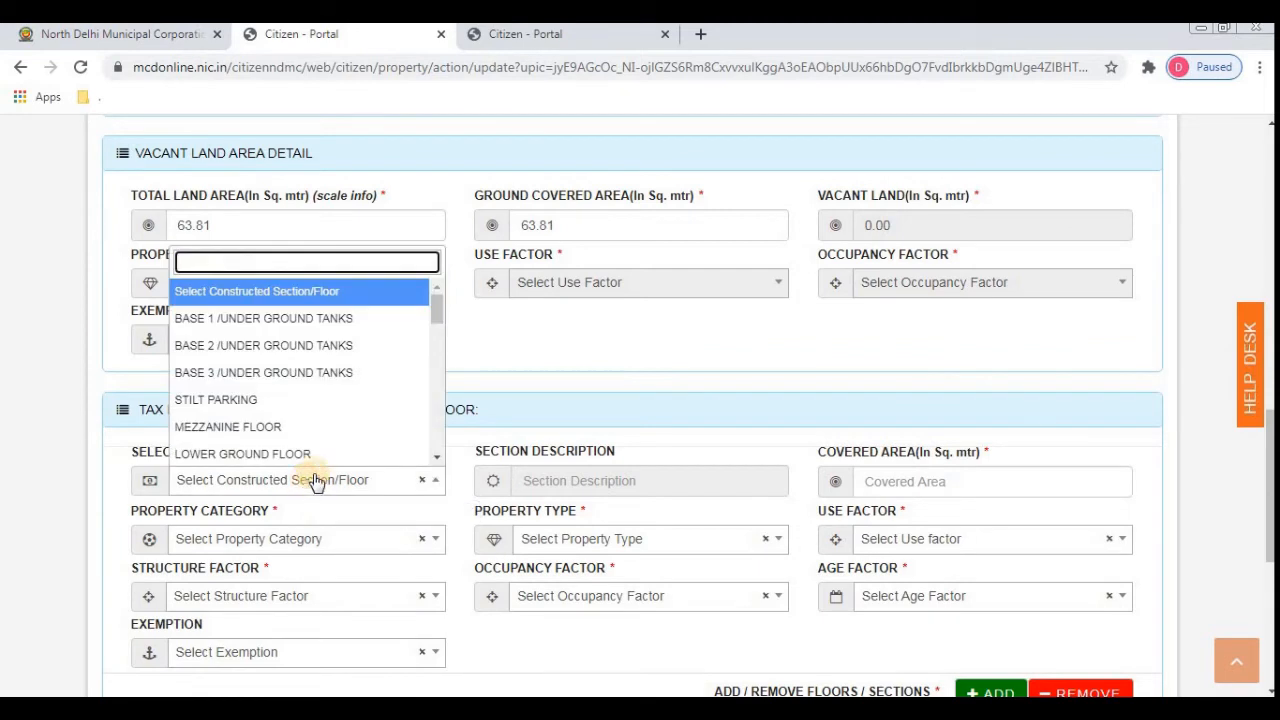
- Set the constructed section to floor 1ST with covered area 63.81 sq m
{"action": "left_click", "coordinate": [431, 459]}
{"action": "left_click", "coordinate": [431, 459]}
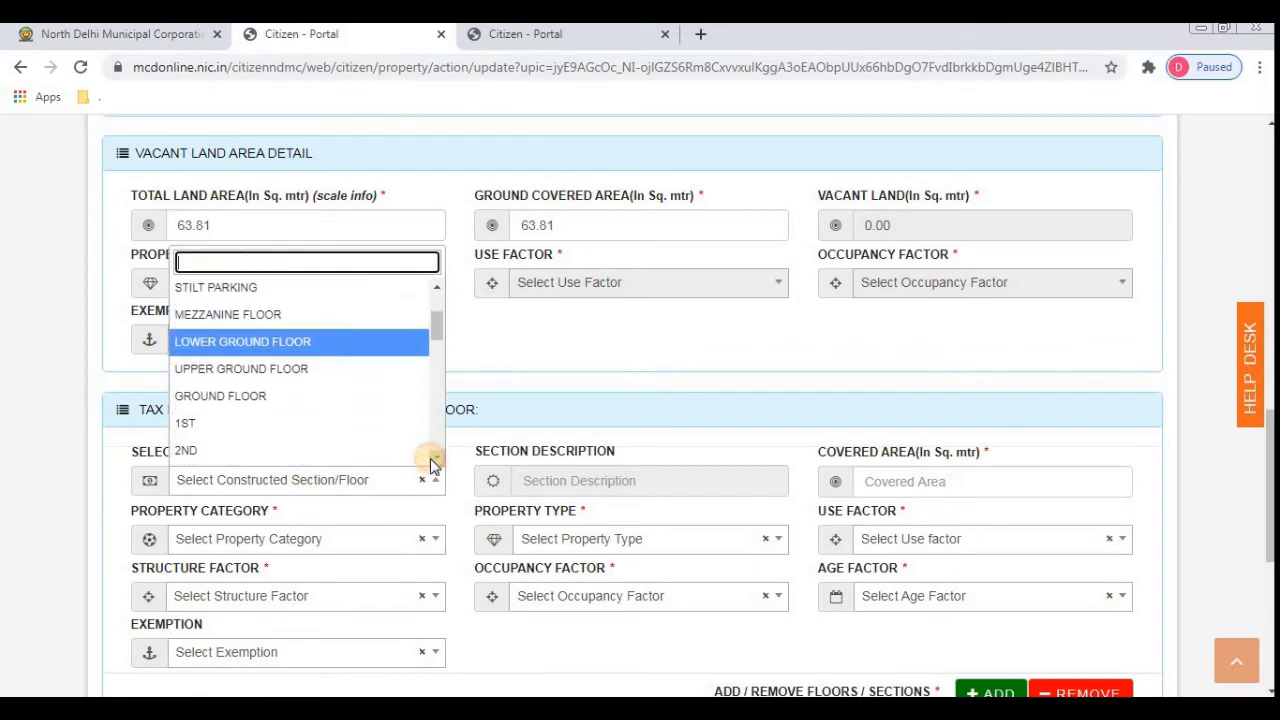
{"action": "left_click", "coordinate": [287, 424]}
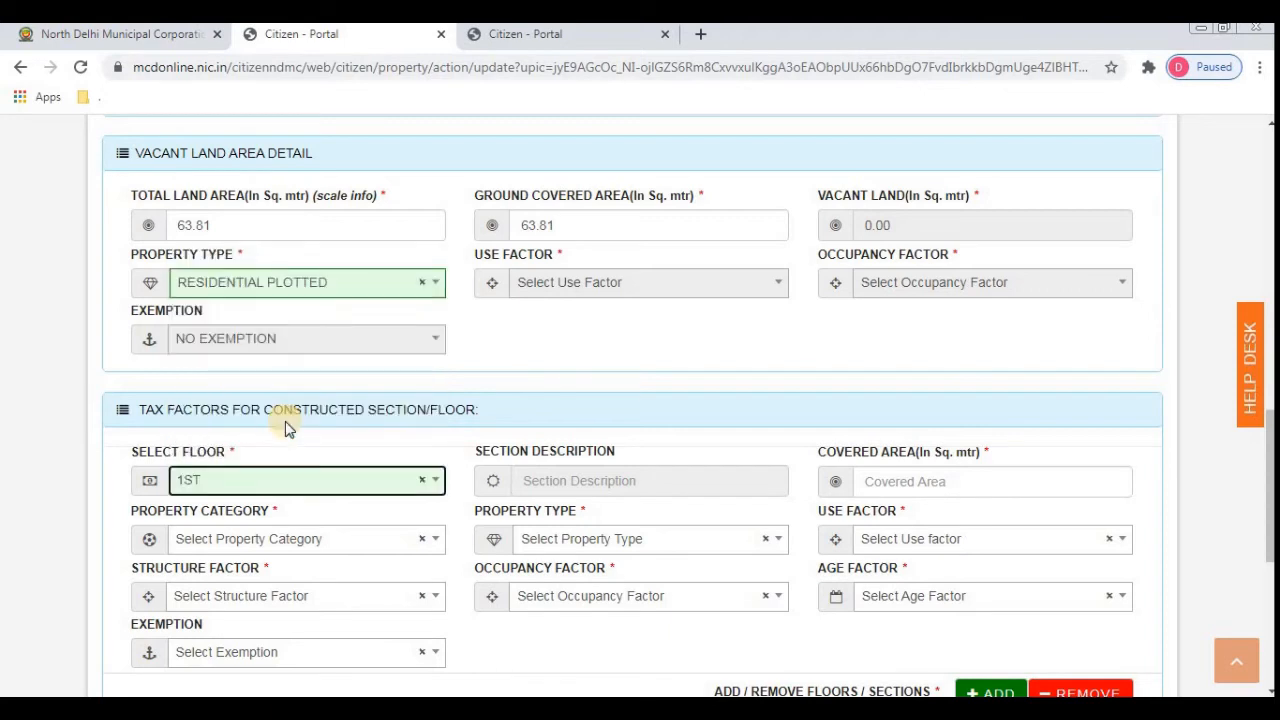
{"action": "key", "text": "Tab"}
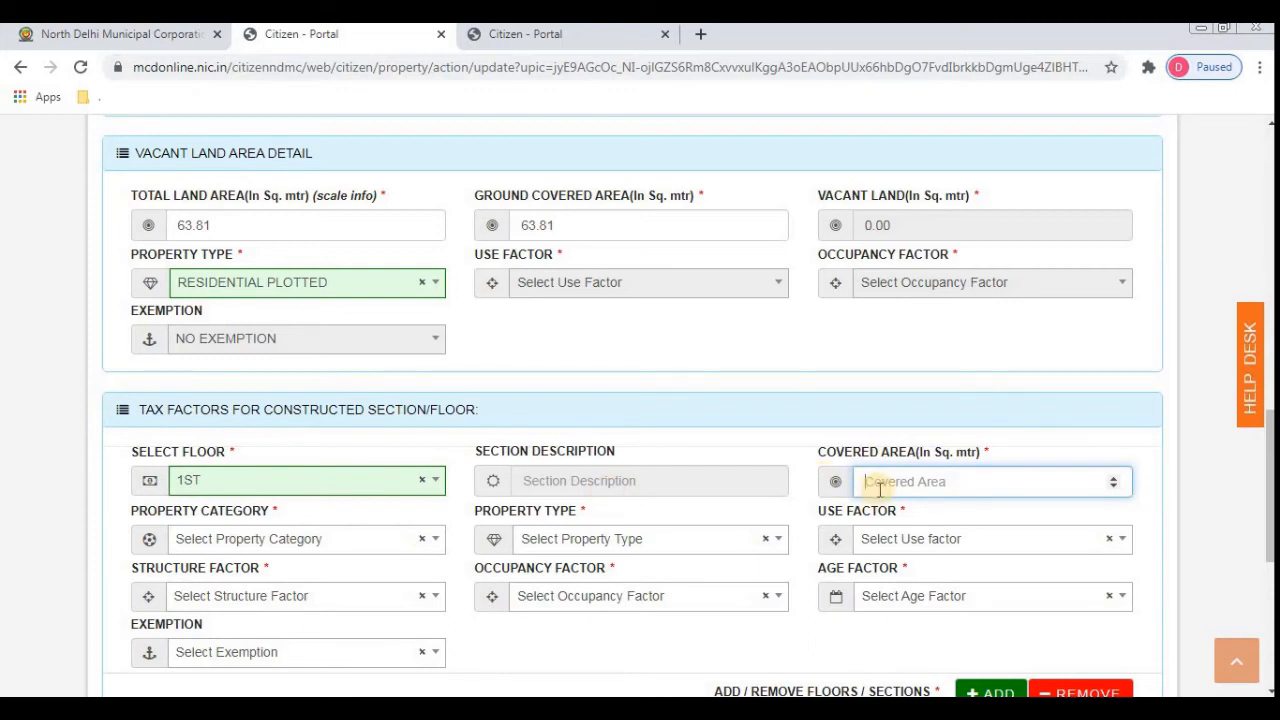
{"action": "type", "text": "63.81"}
{"action": "key", "text": "Tab"}
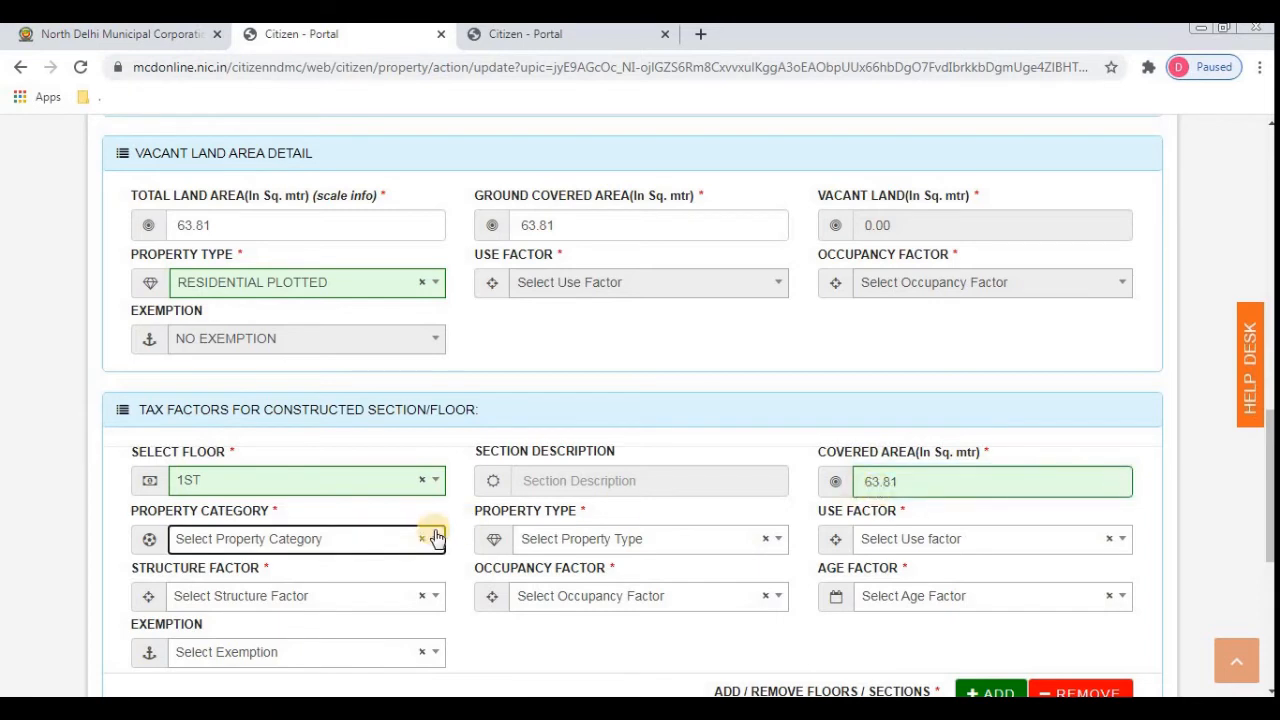
{"action": "left_click", "coordinate": [341, 550]}
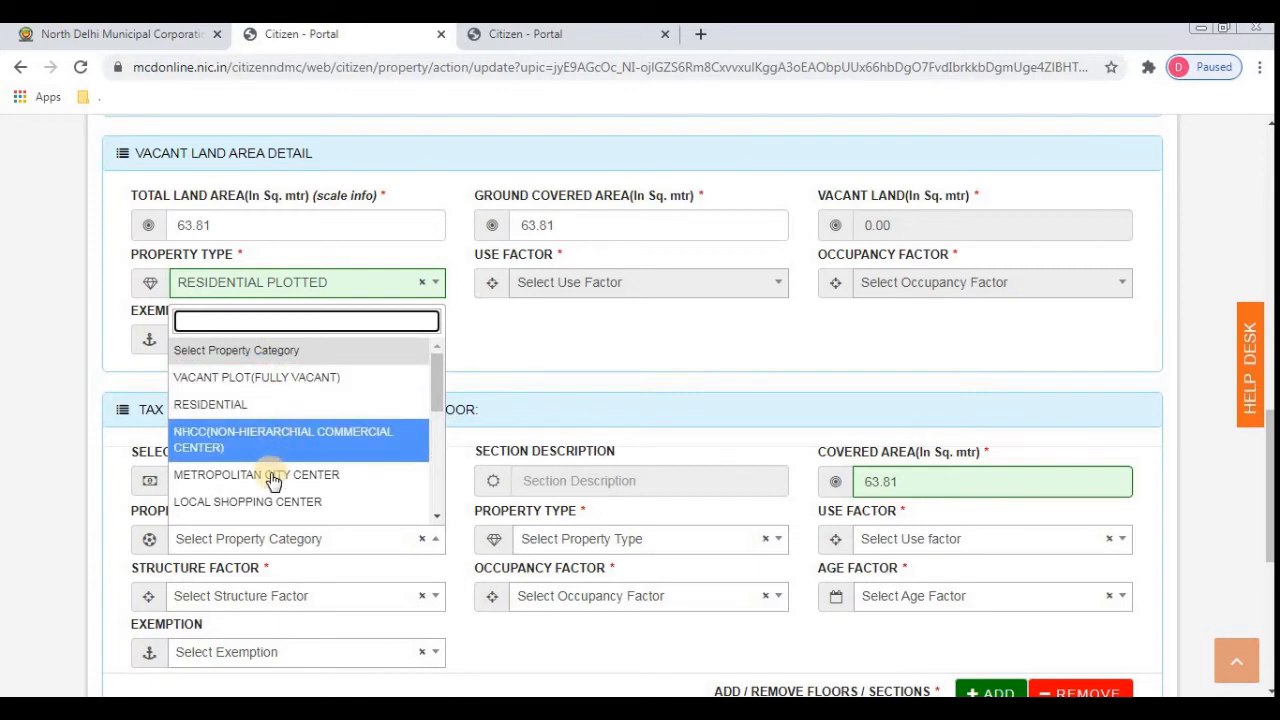
- Set the section's property category to RESIDENTIAL and property type to BUILDER FLAT / FLOOR
{"action": "left_click", "coordinate": [228, 416]}
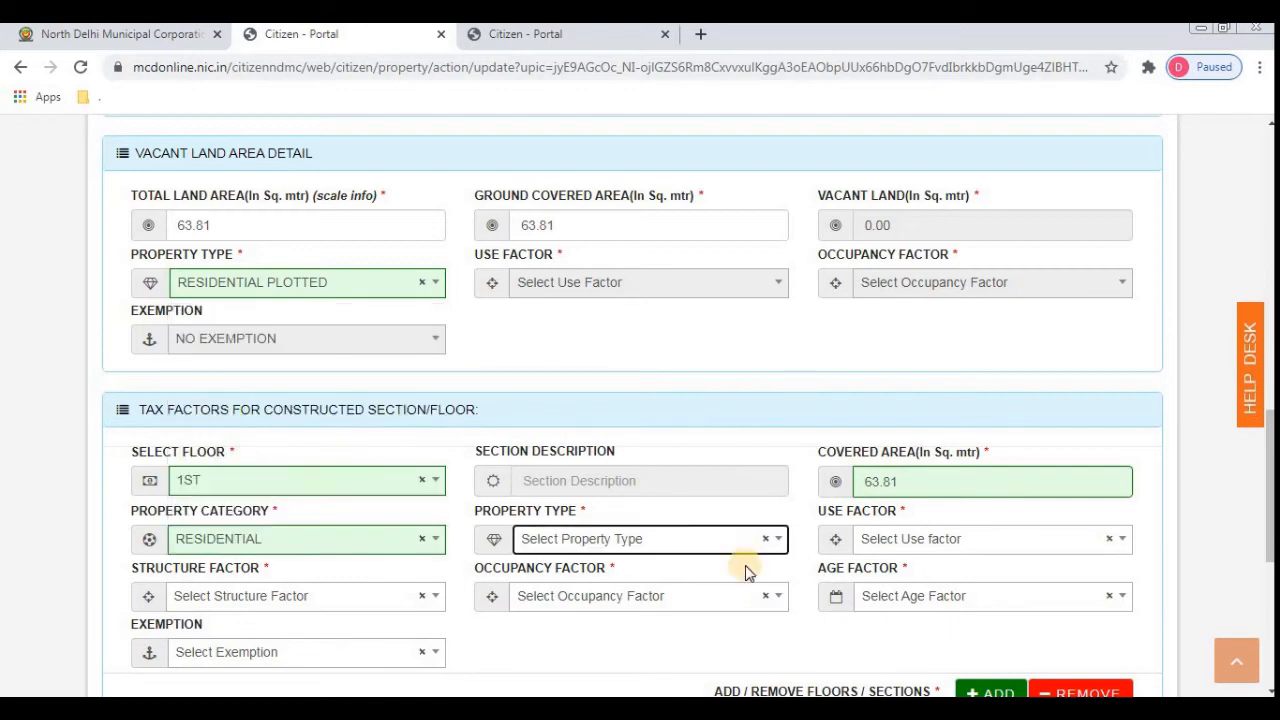
{"action": "left_click", "coordinate": [656, 541]}
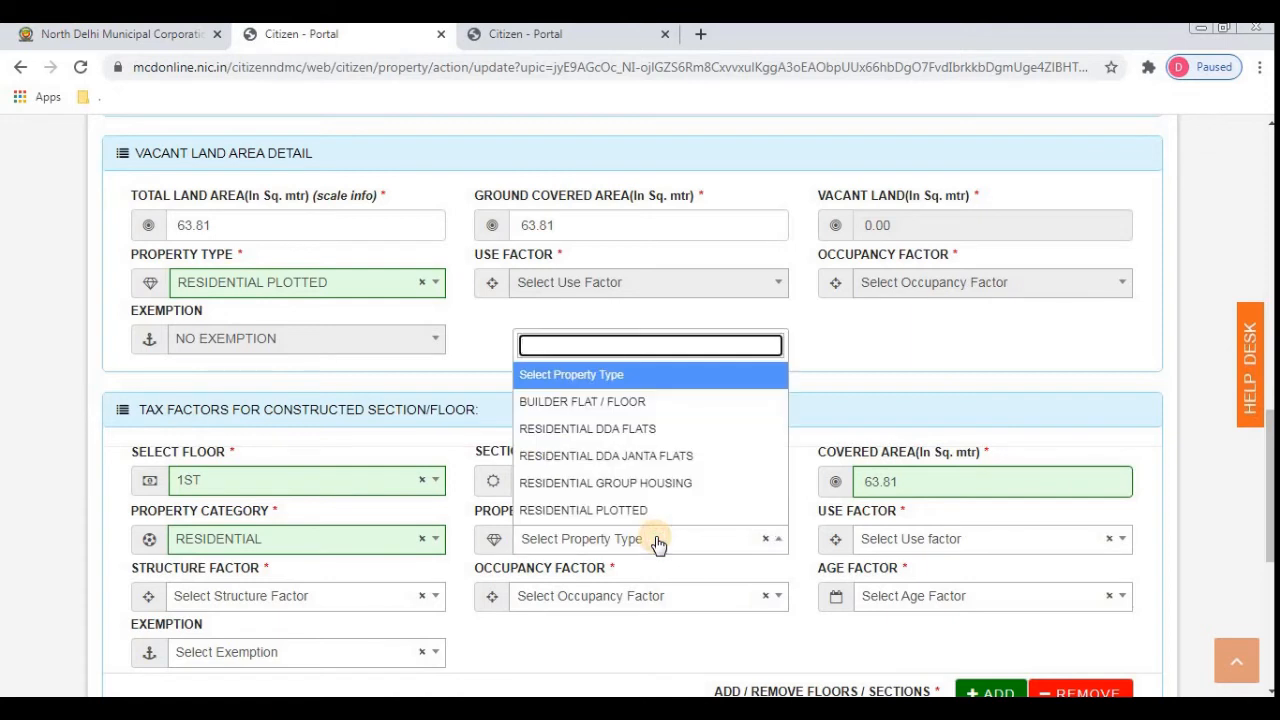
{"action": "left_click", "coordinate": [457, 560]}
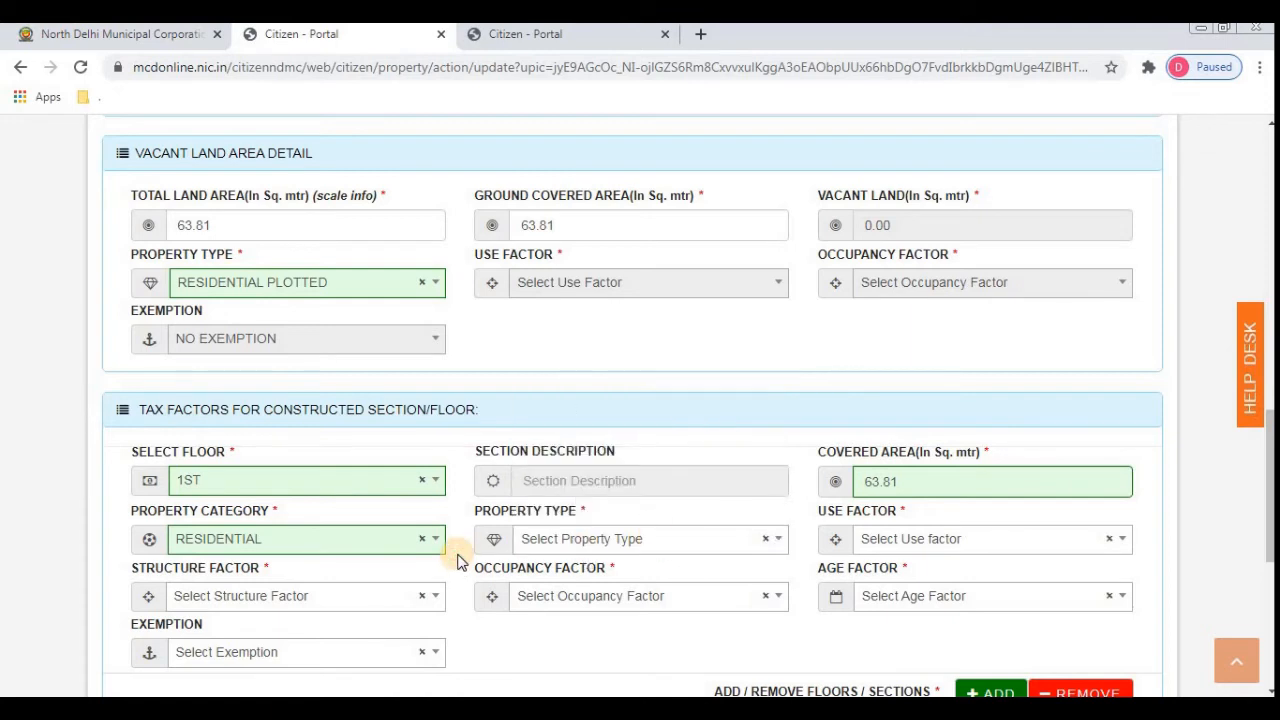
{"action": "left_click", "coordinate": [604, 545]}
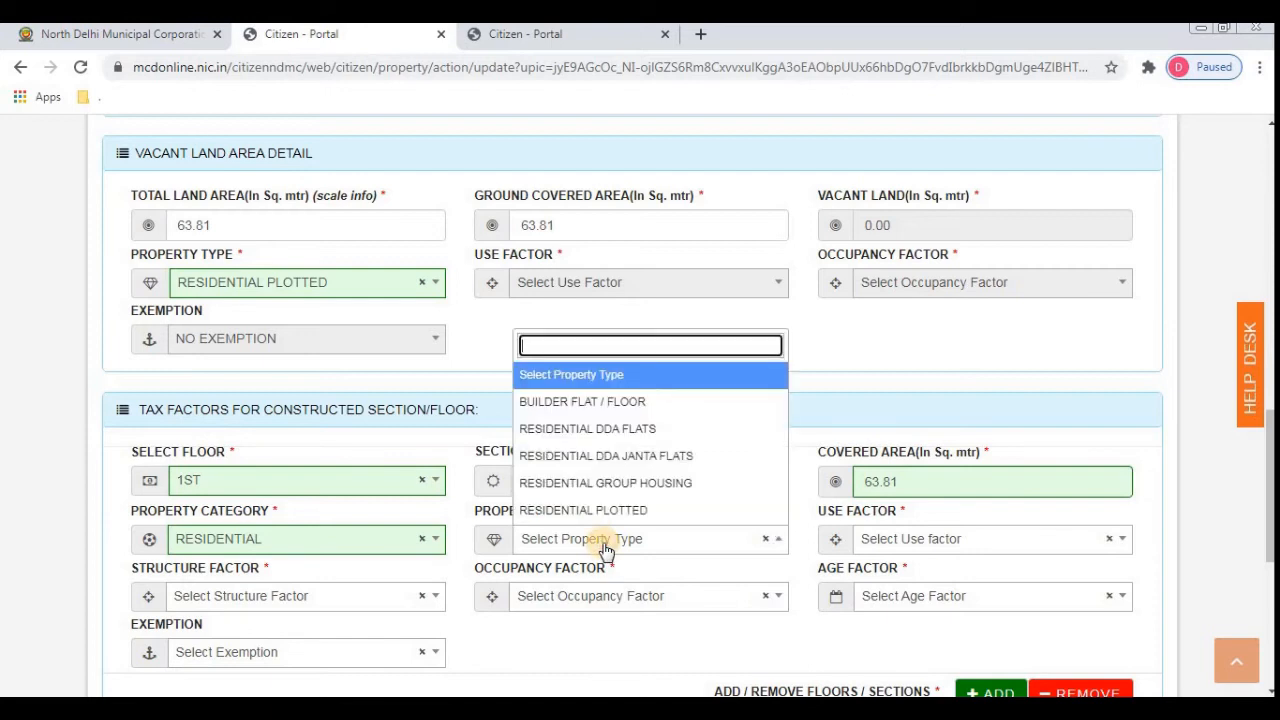
{"action": "key", "text": "Down"}
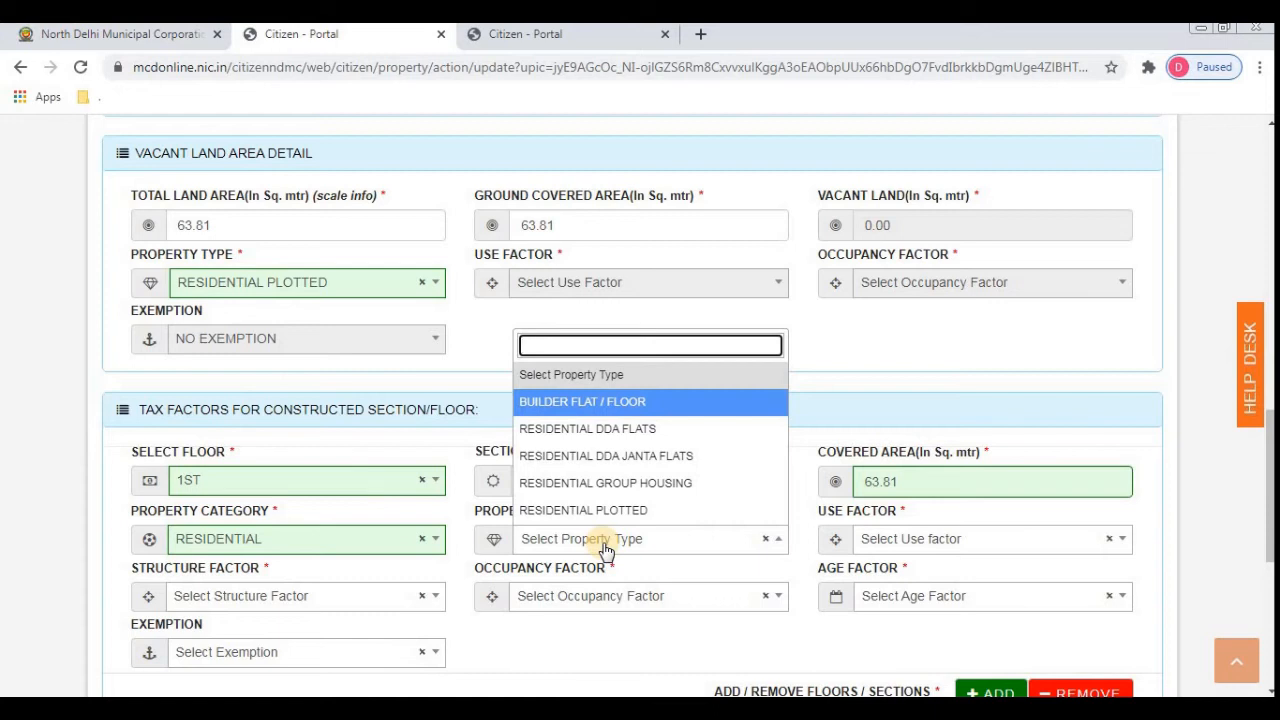
{"action": "key", "text": "Down"}
{"action": "key", "text": "Down"}
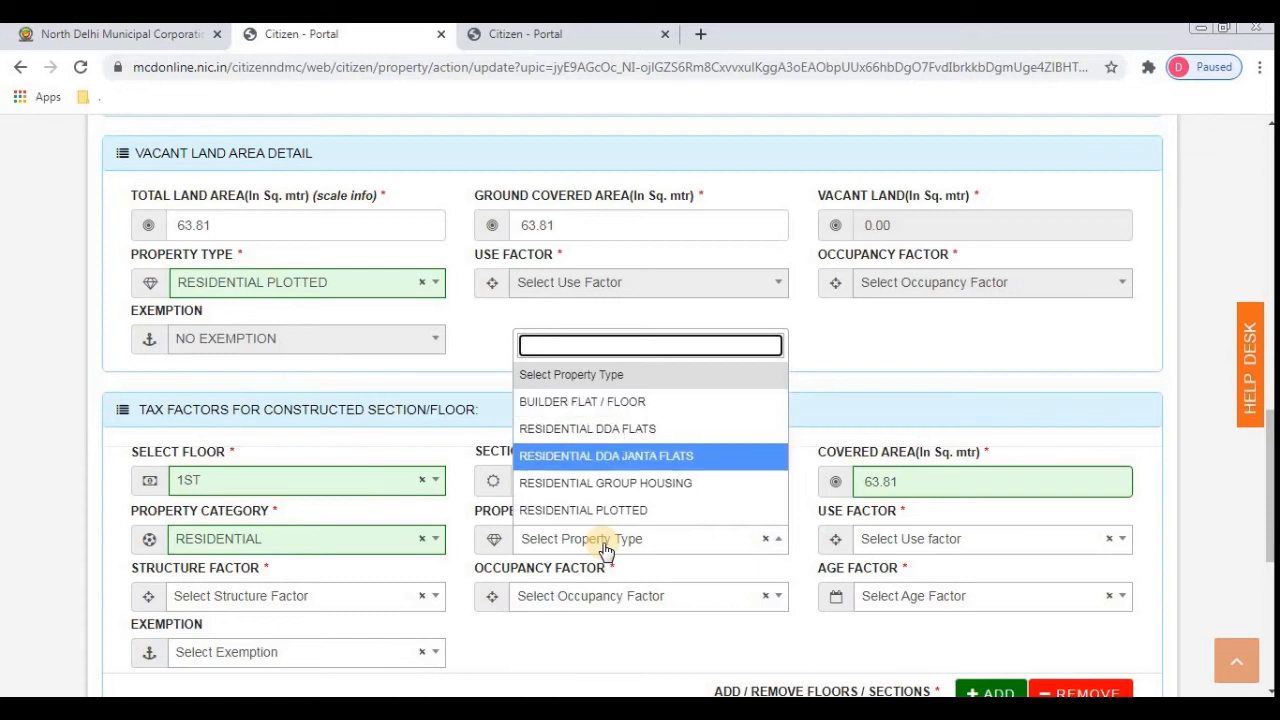
{"action": "key", "text": "Down"}
{"action": "key", "text": "Down"}
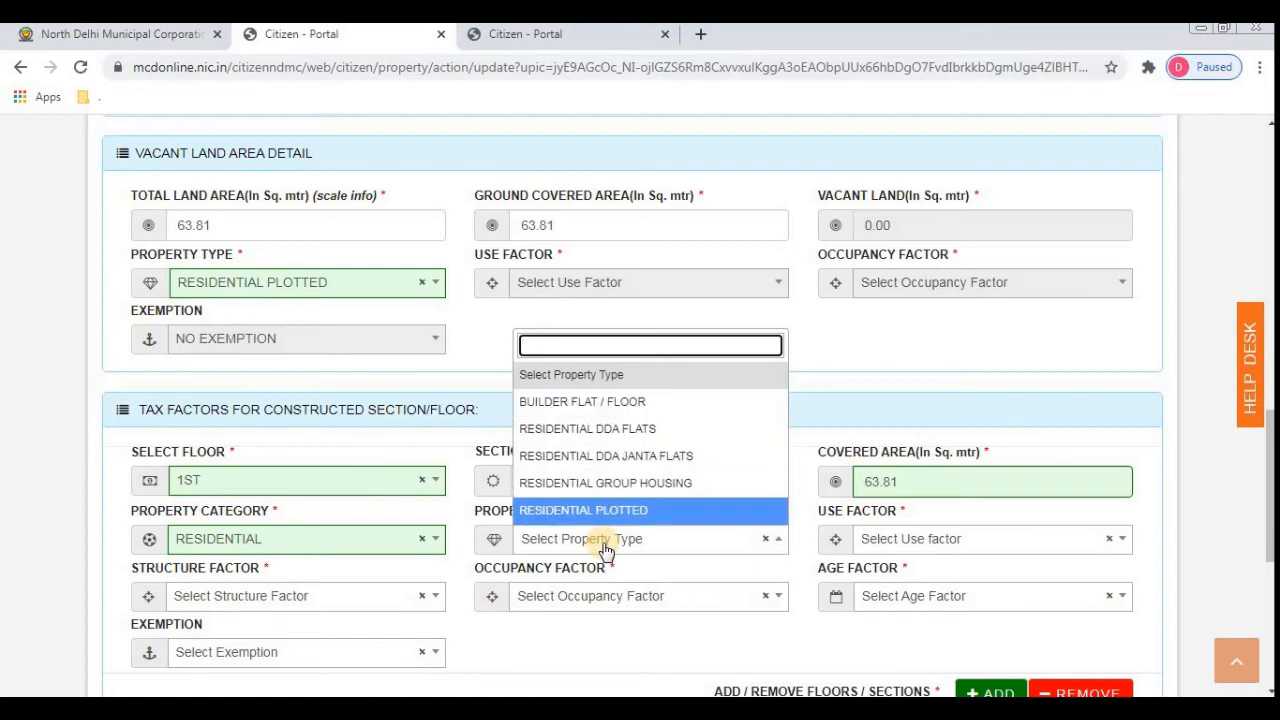
{"action": "key", "text": "Up"}
{"action": "key", "text": "Up"}
{"action": "key", "text": "Up"}
{"action": "key", "text": "Up"}
{"action": "key", "text": "Up"}
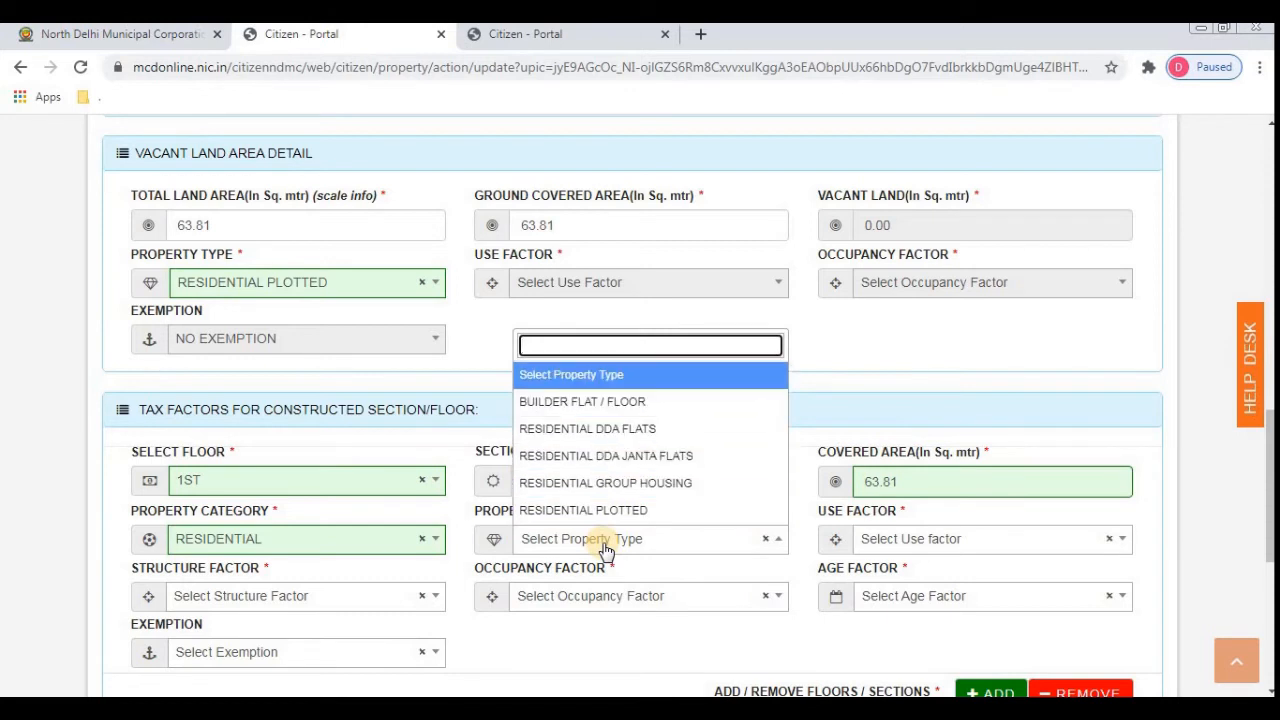
{"action": "key", "text": "Down"}
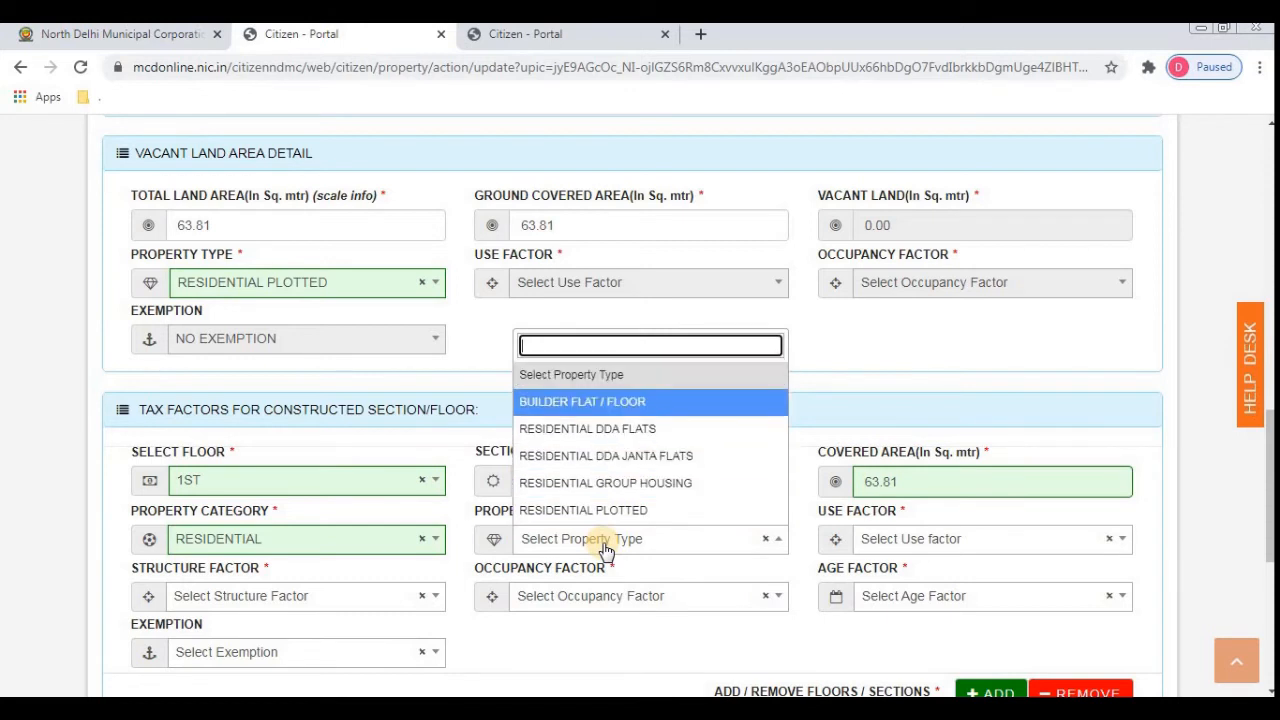
{"action": "left_click", "coordinate": [643, 403]}
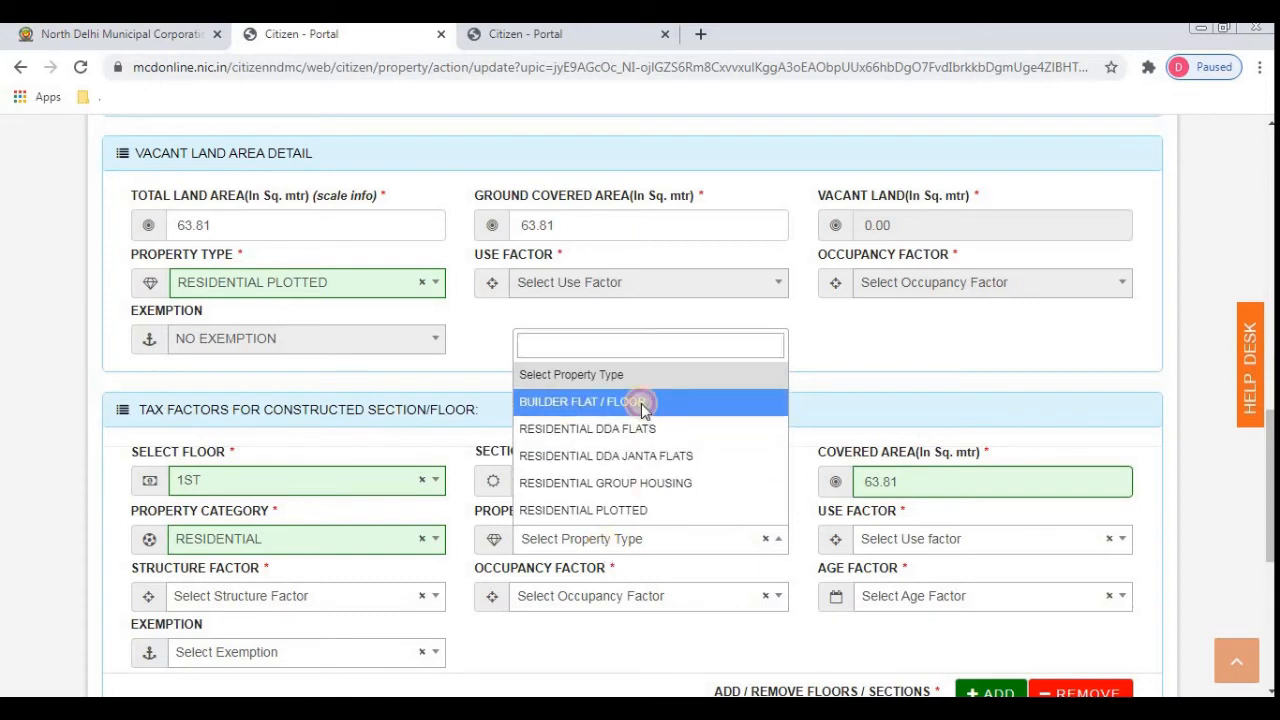
{"action": "key", "text": "Tab"}
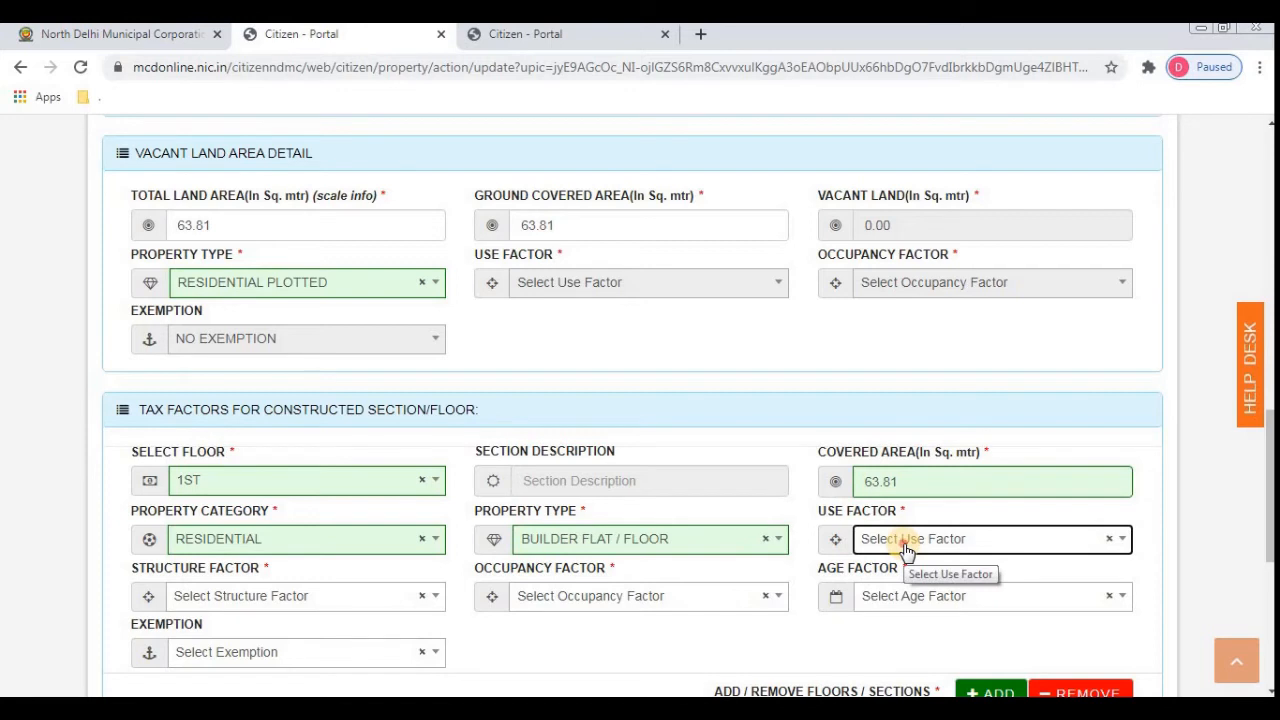
- Choose RESIDENTIAL as the use factor and PUCCA as the structure factor
{"action": "left_click", "coordinate": [906, 550]}
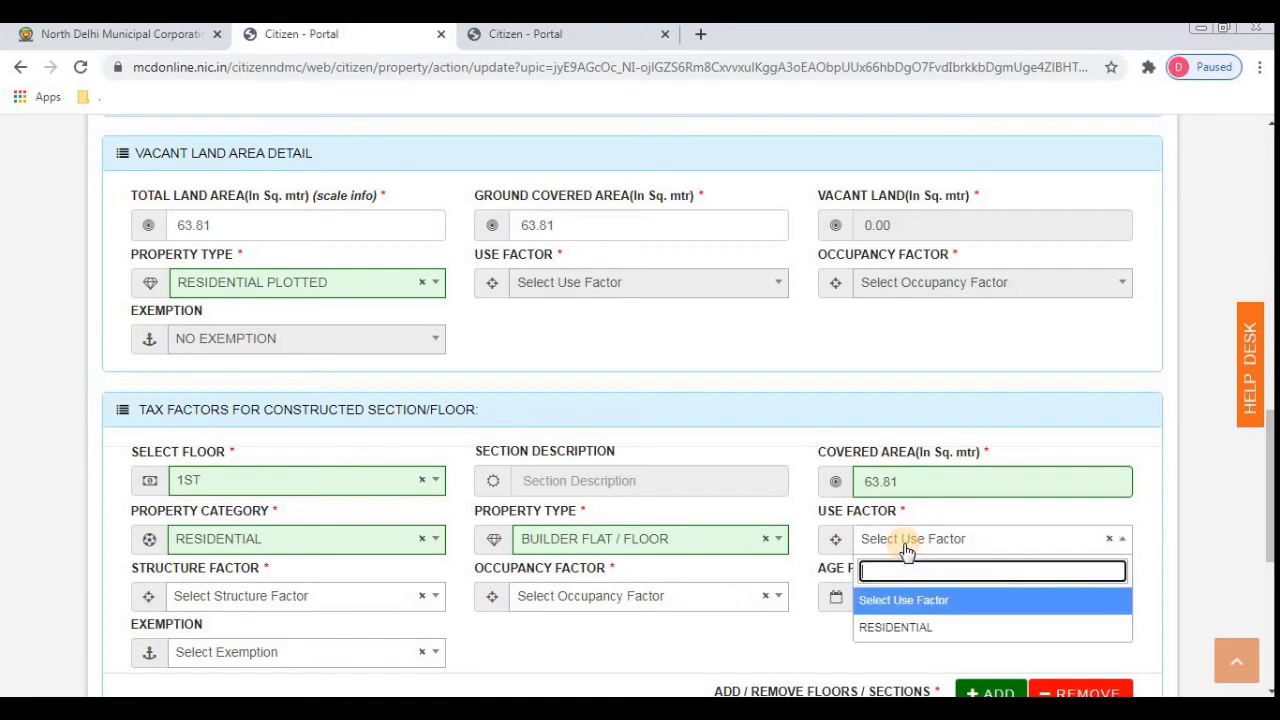
{"action": "left_click", "coordinate": [900, 628]}
{"action": "key", "text": "Tab"}
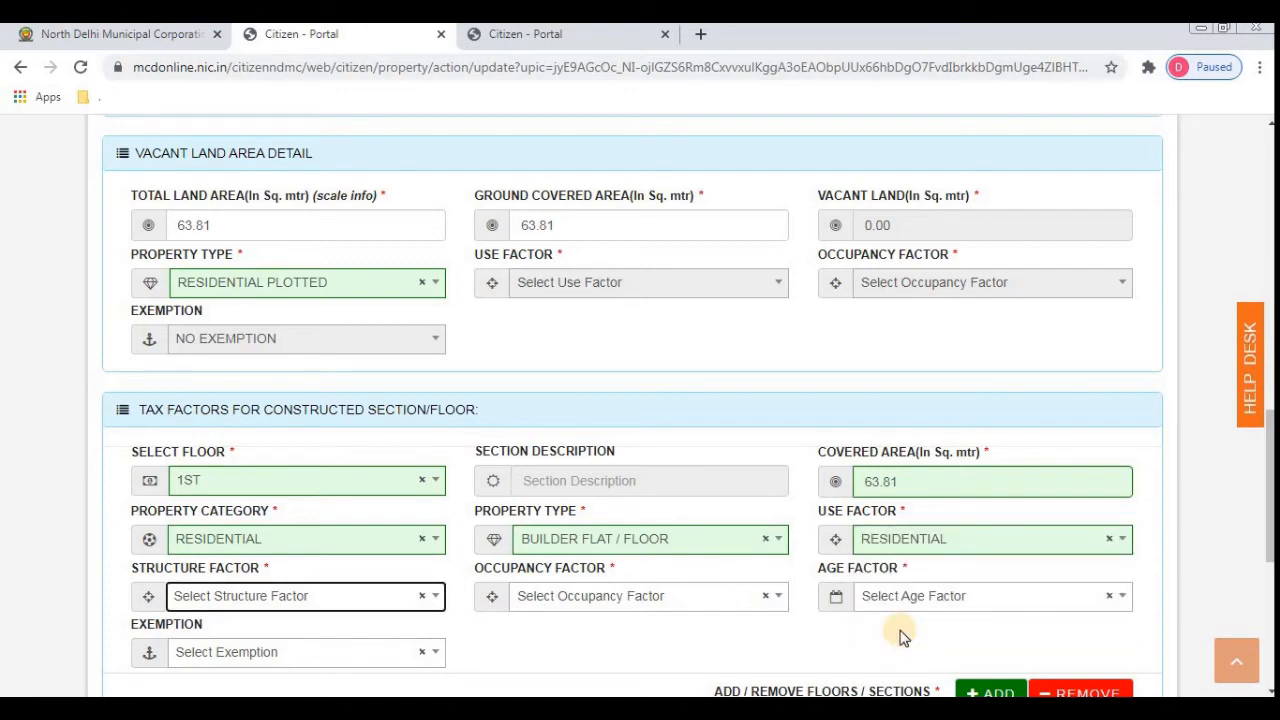
{"action": "left_click", "coordinate": [241, 608]}
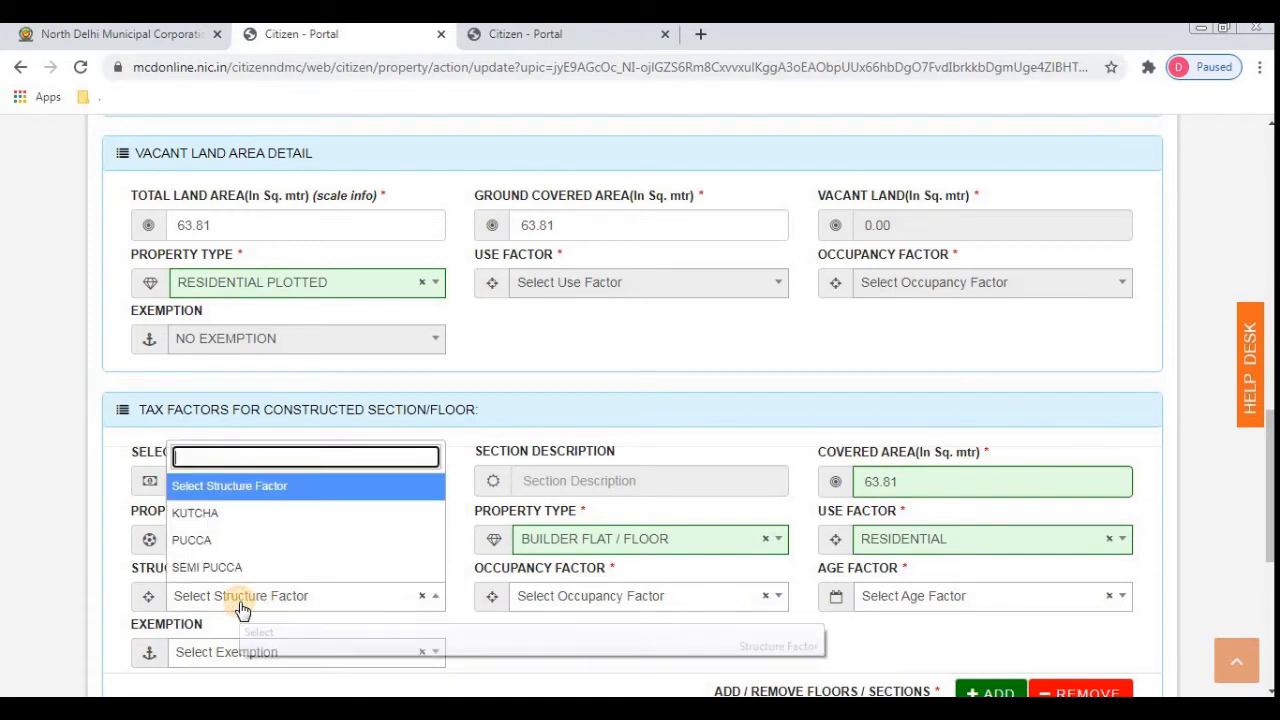
{"action": "left_click", "coordinate": [201, 542]}
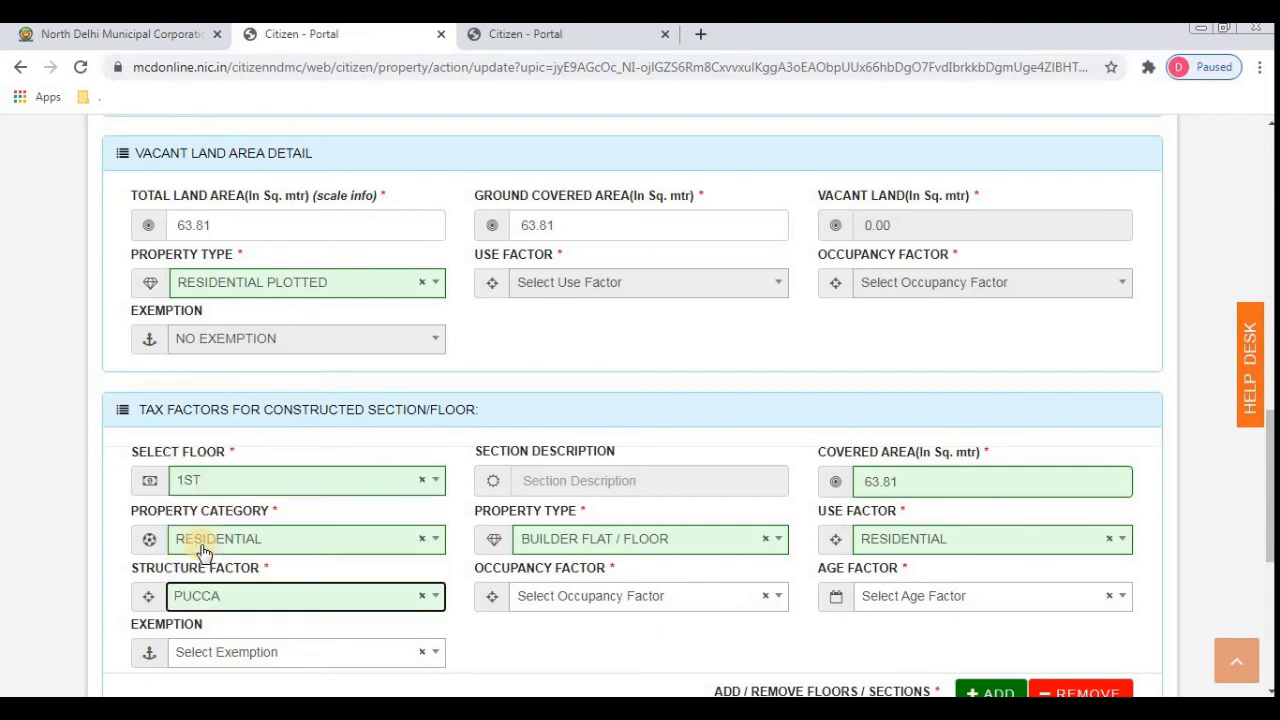
- Pick RESIDENTIAL - SELF OCCUPIED from the 1ST-floor section's occupancy factor list
{"action": "left_click", "coordinate": [593, 600]}
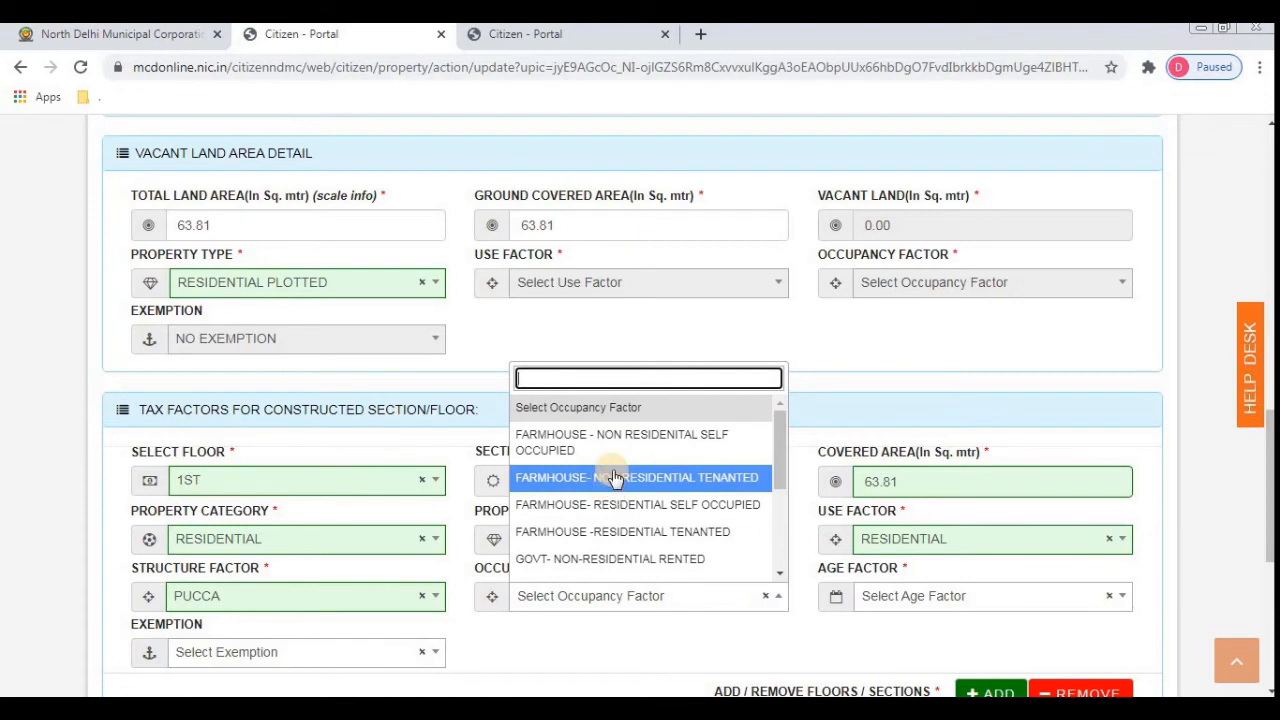
{"action": "key", "text": "Down"}
{"action": "key", "text": "Down"}
{"action": "key", "text": "Down"}
{"action": "key", "text": "Down"}
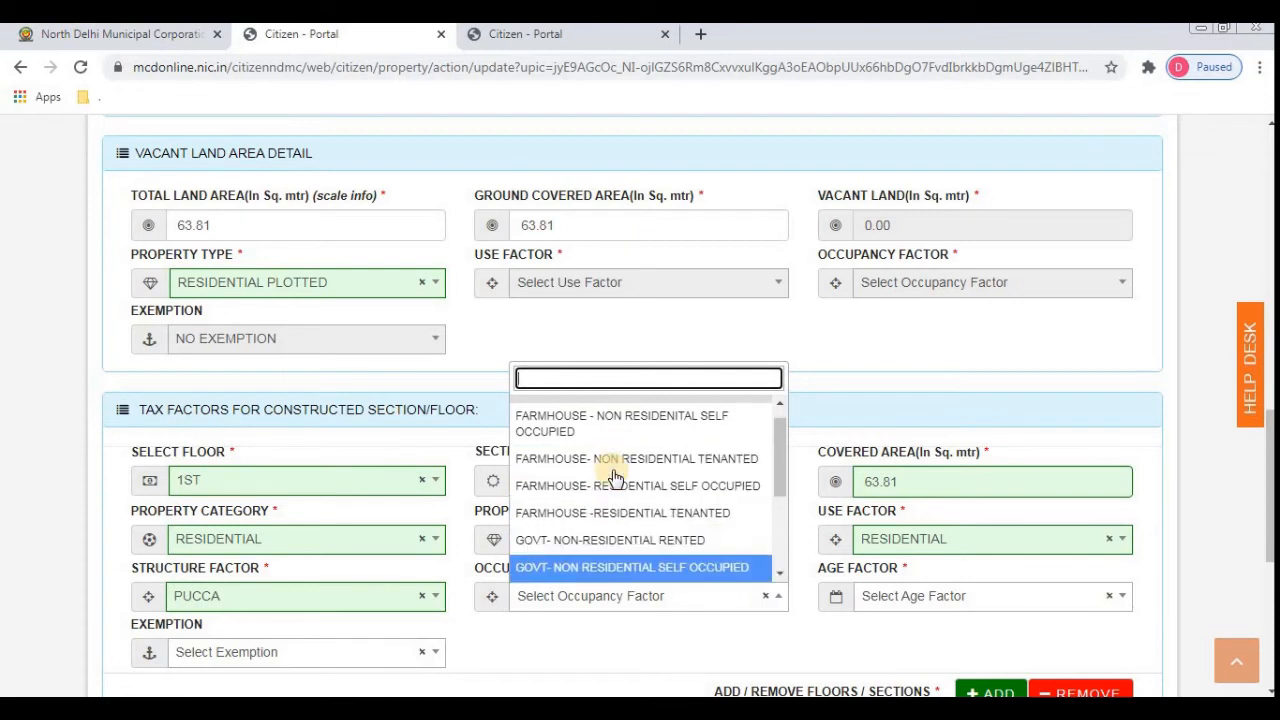
{"action": "key", "text": "Up"}
{"action": "key", "text": "Up"}
{"action": "key", "text": "Down"}
{"action": "key", "text": "Down"}
{"action": "key", "text": "Down"}
{"action": "key", "text": "Up"}
{"action": "key", "text": "Up"}
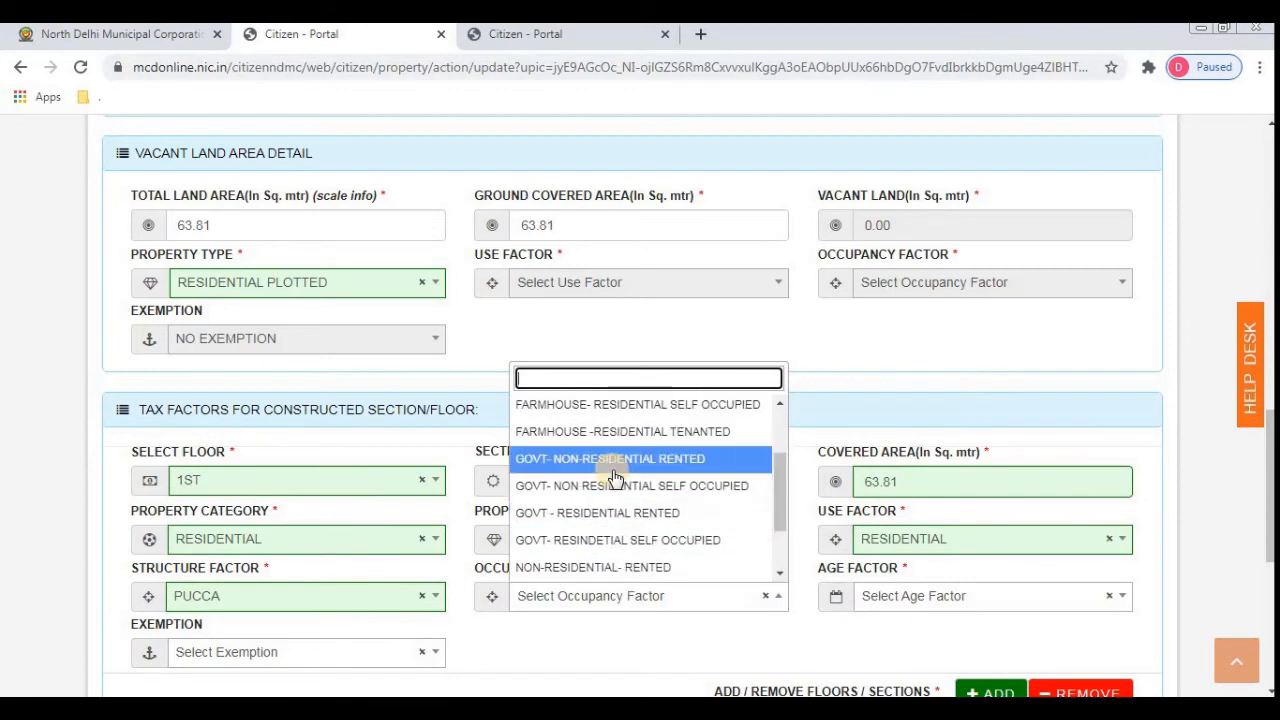
{"action": "key", "text": "Down"}
{"action": "key", "text": "Down"}
{"action": "key", "text": "Down"}
{"action": "key", "text": "Down"}
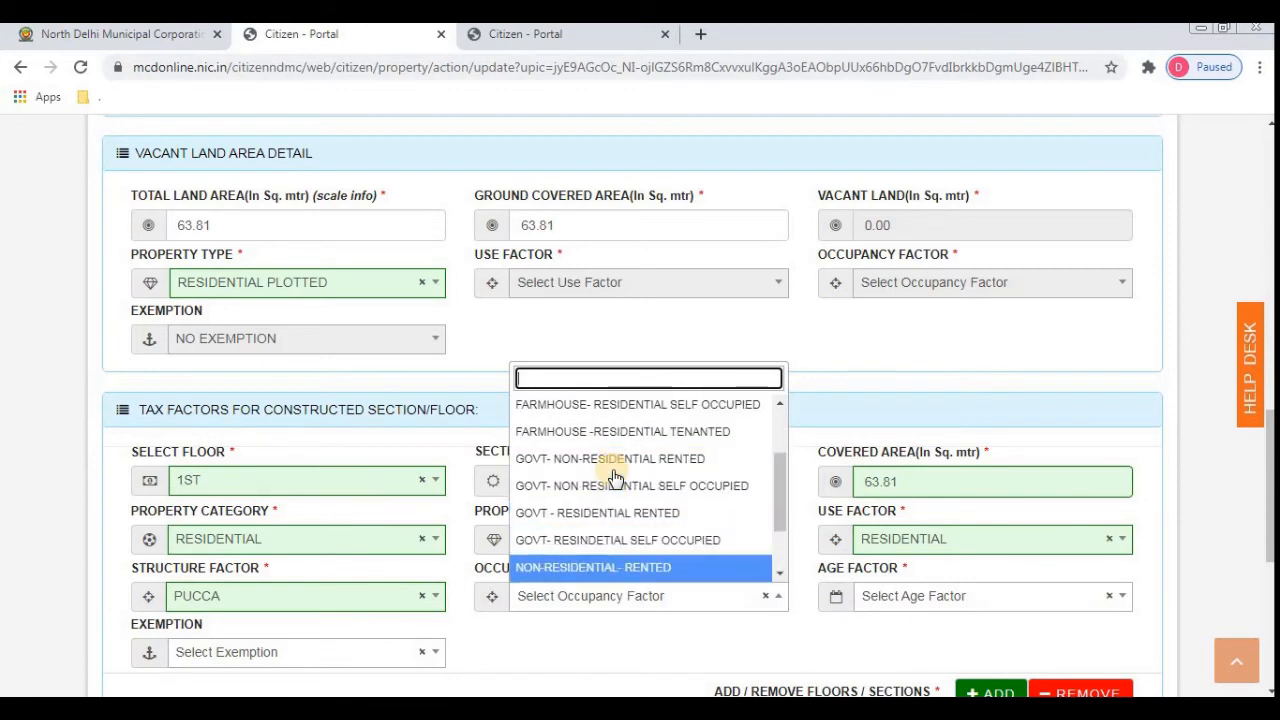
{"action": "key", "text": "Up"}
{"action": "key", "text": "Up"}
{"action": "key", "text": "Up"}
{"action": "key", "text": "Up"}
{"action": "key", "text": "Up"}
{"action": "key", "text": "Up"}
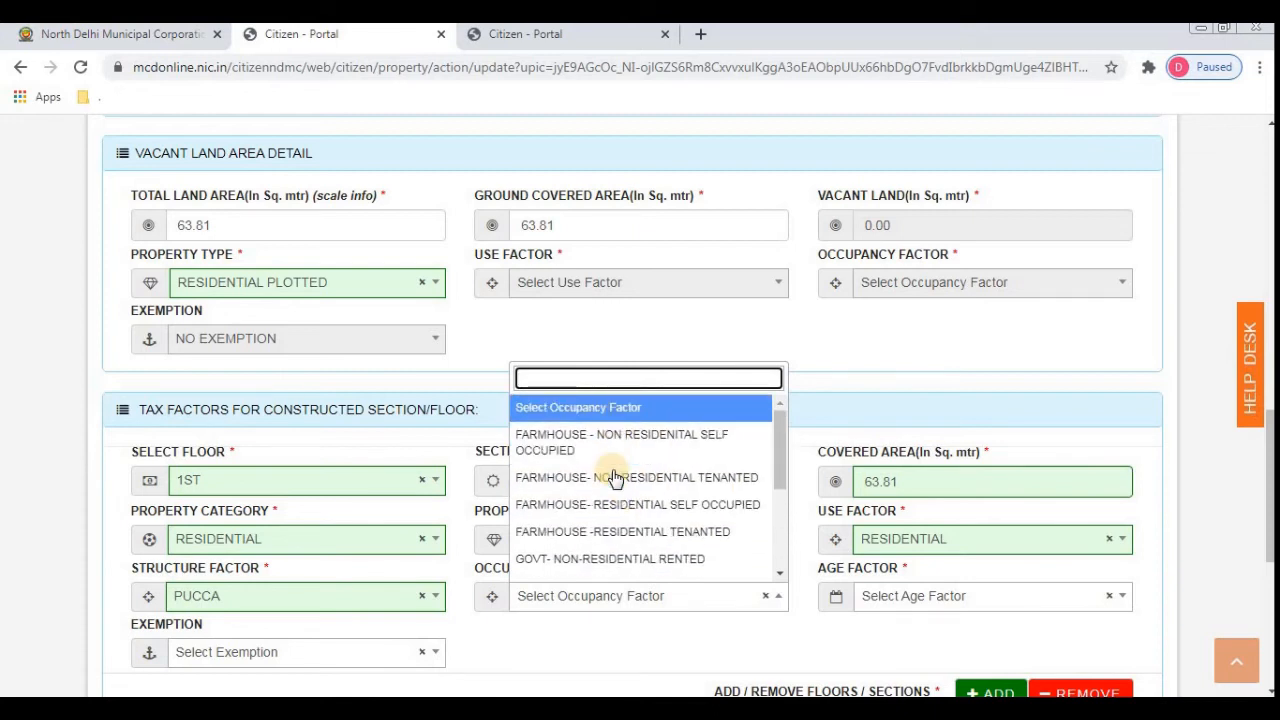
{"action": "key", "text": "Down"}
{"action": "key", "text": "Down"}
{"action": "key", "text": "Down"}
{"action": "key", "text": "Down"}
{"action": "key", "text": "Down"}
{"action": "key", "text": "Down"}
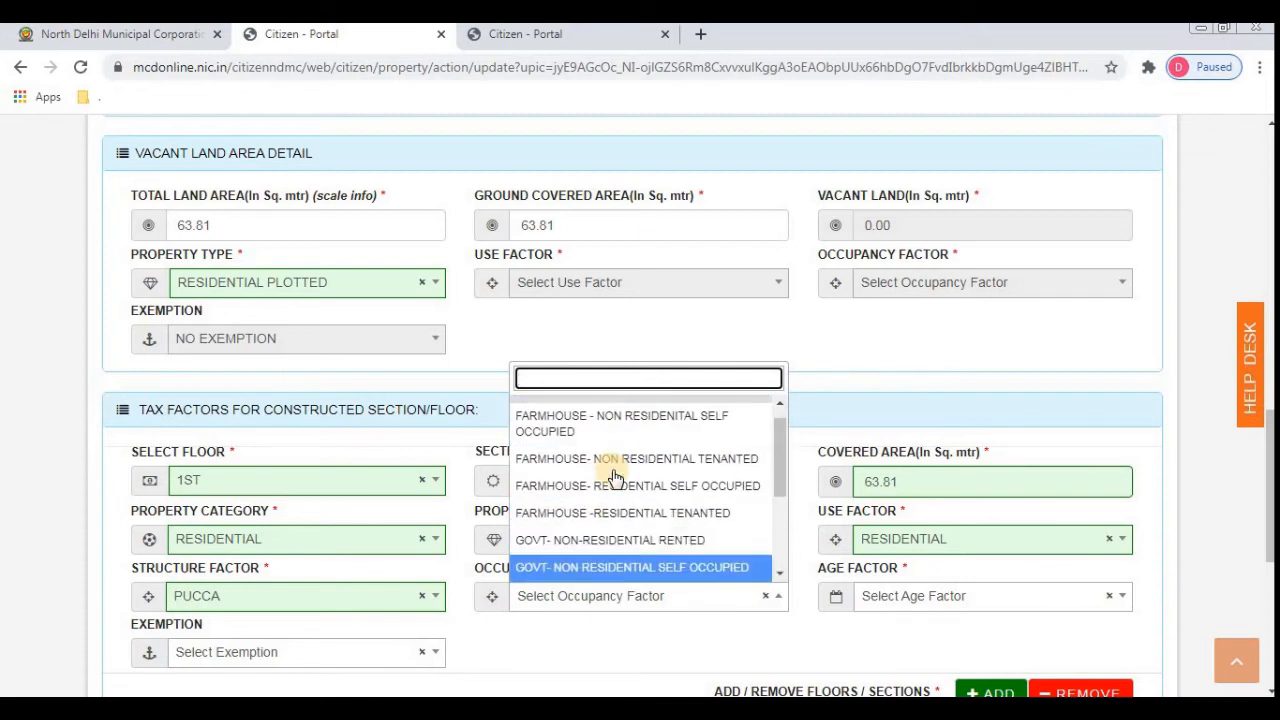
{"action": "key", "text": "Down"}
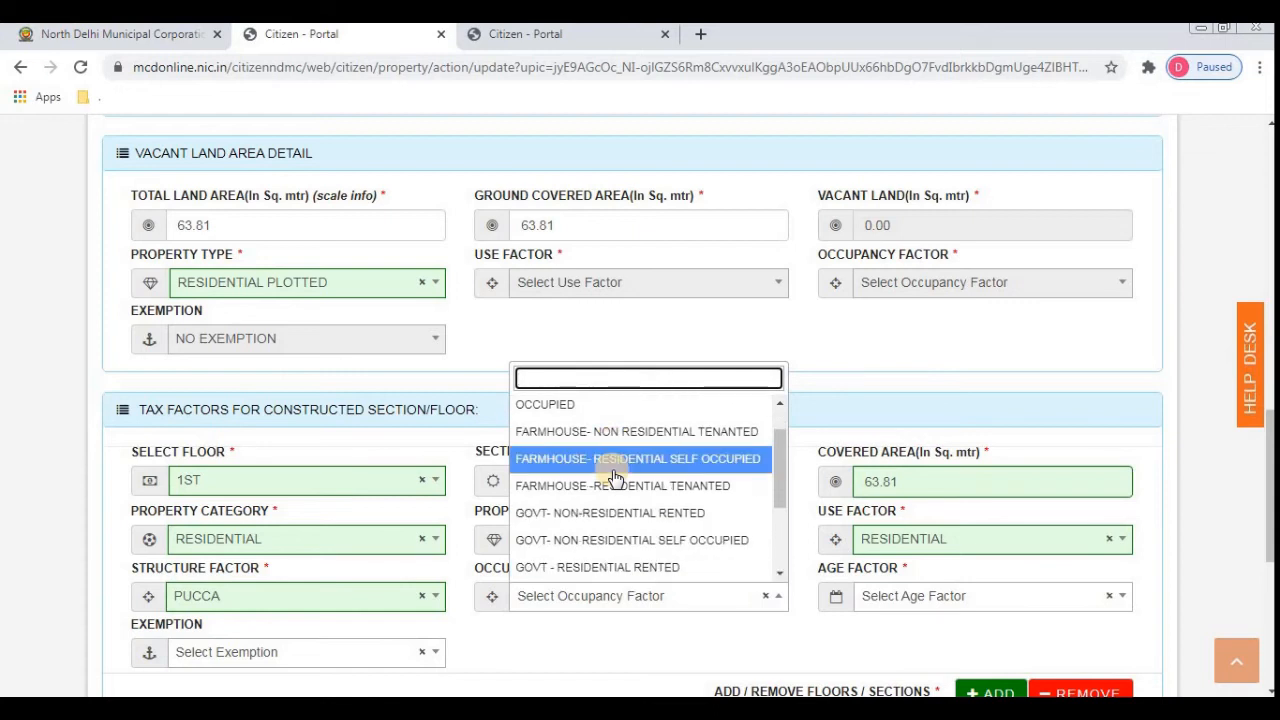
{"action": "key", "text": "Down"}
{"action": "key", "text": "Down"}
{"action": "key", "text": "Down"}
{"action": "key", "text": "Down"}
{"action": "key", "text": "Down"}
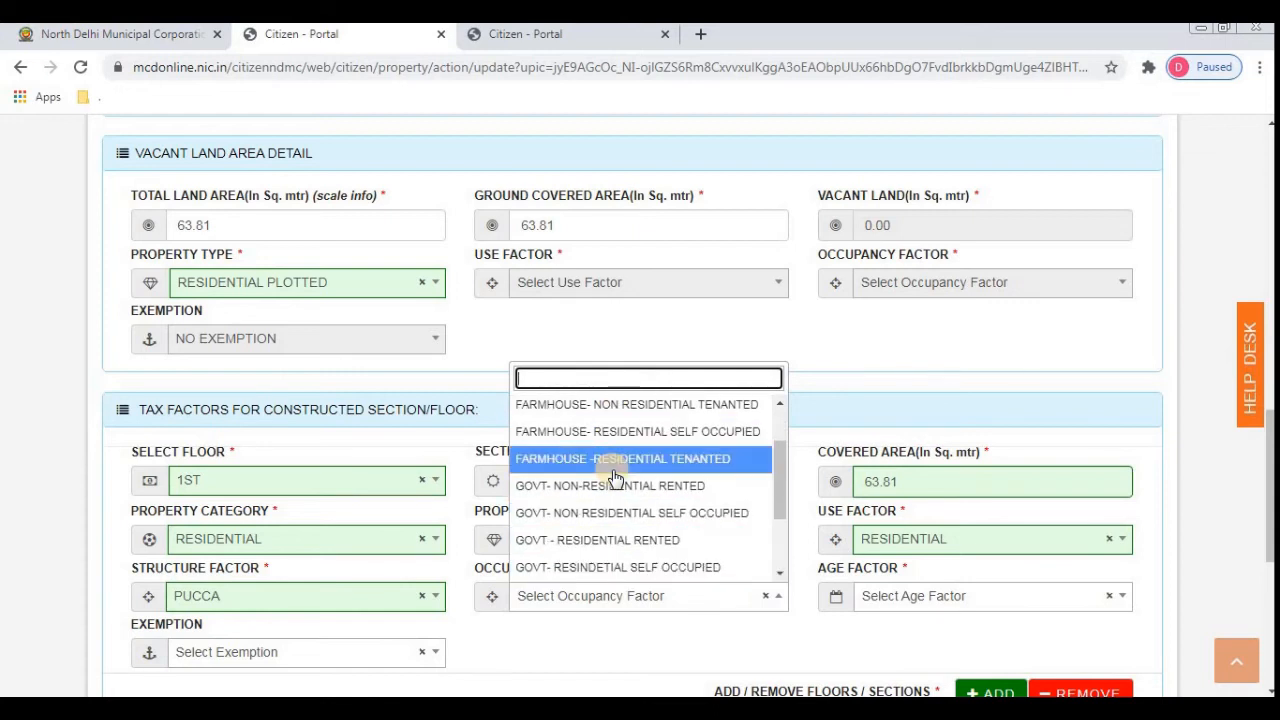
{"action": "key", "text": "Down"}
{"action": "key", "text": "Down"}
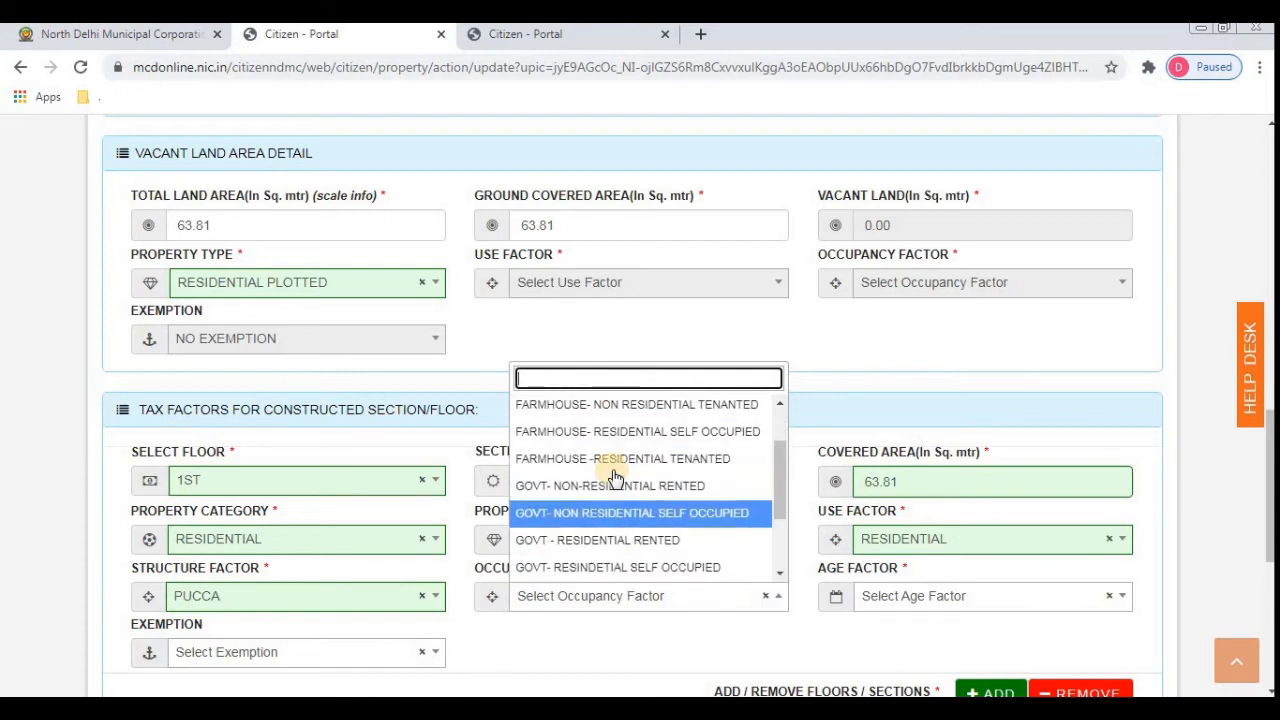
{"action": "key", "text": "Down"}
{"action": "key", "text": "Down"}
{"action": "key", "text": "Down"}
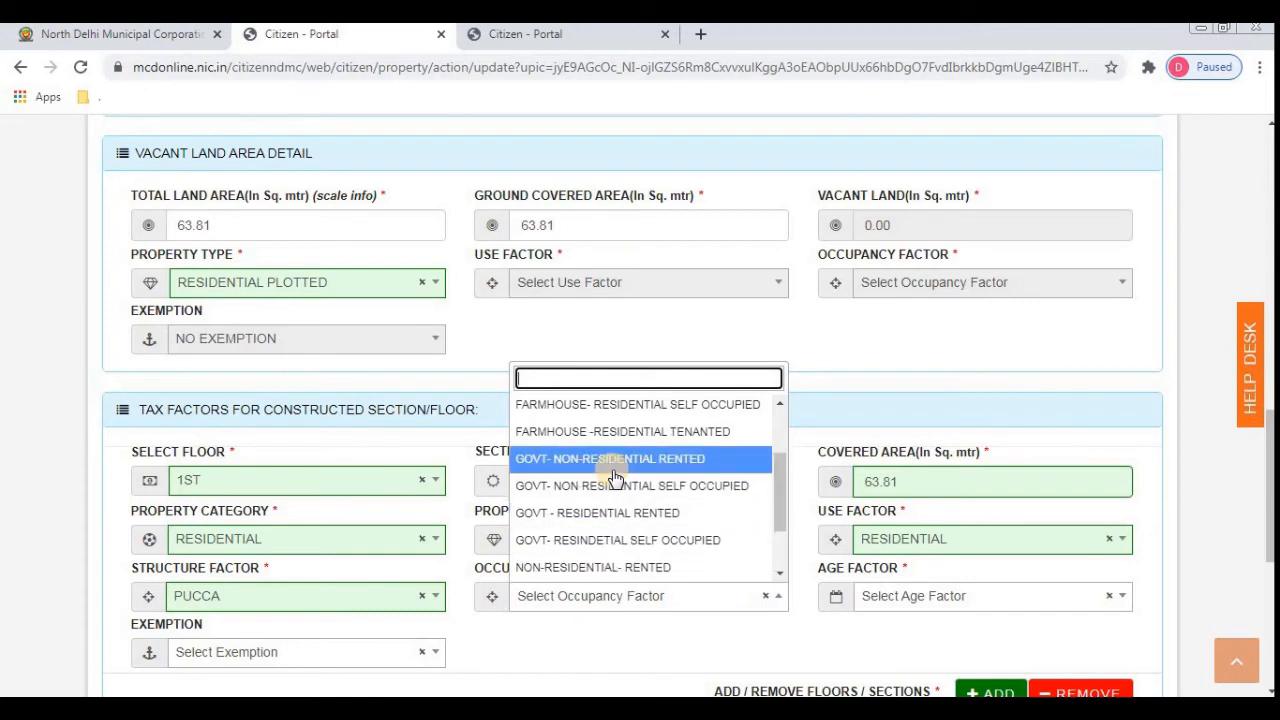
{"action": "key", "text": "Down"}
{"action": "key", "text": "Down"}
{"action": "key", "text": "Down"}
{"action": "key", "text": "Up"}
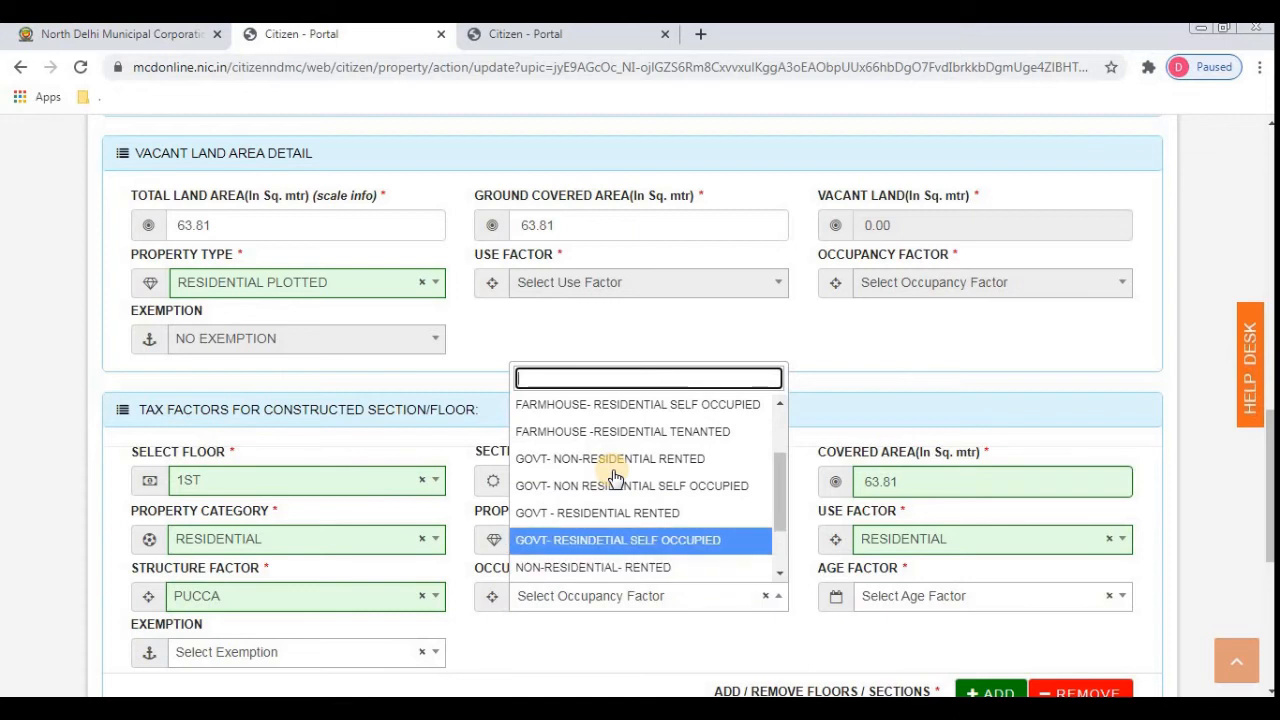
{"action": "key", "text": "Down"}
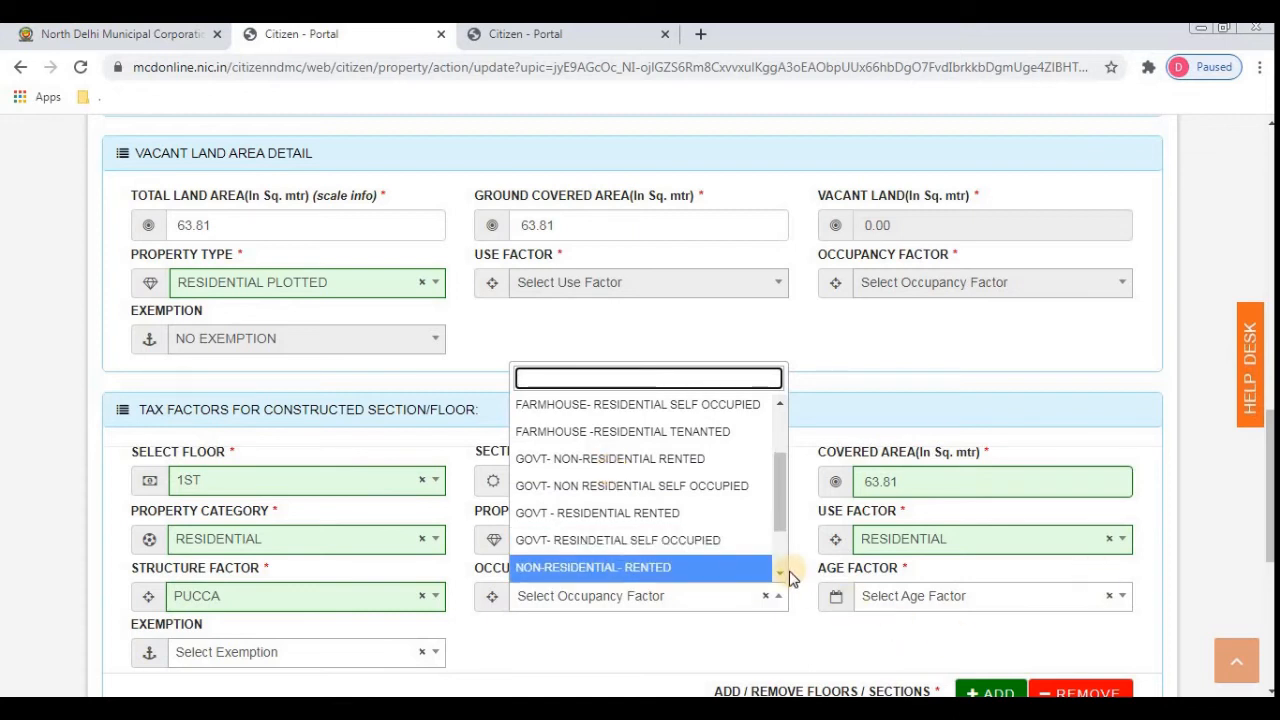
{"action": "scroll", "coordinate": [782, 578], "scroll_direction": "down", "scroll_amount": 2}
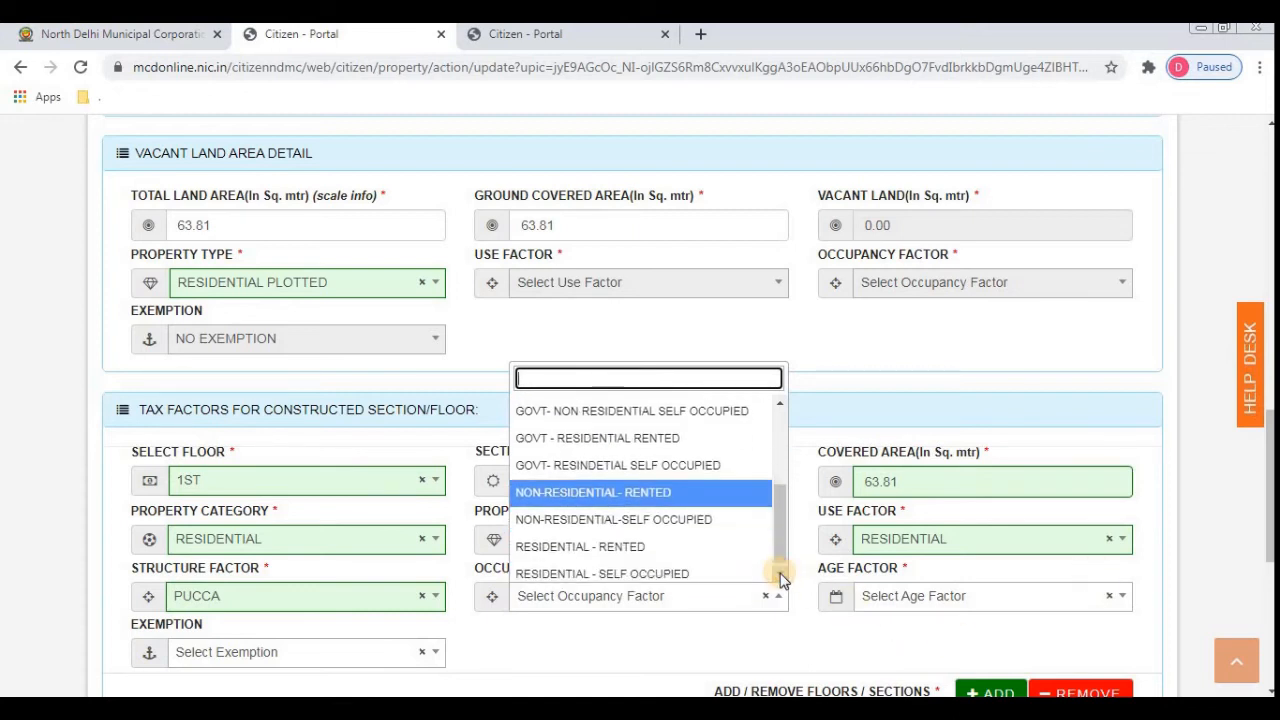
{"action": "left_click", "coordinate": [781, 576]}
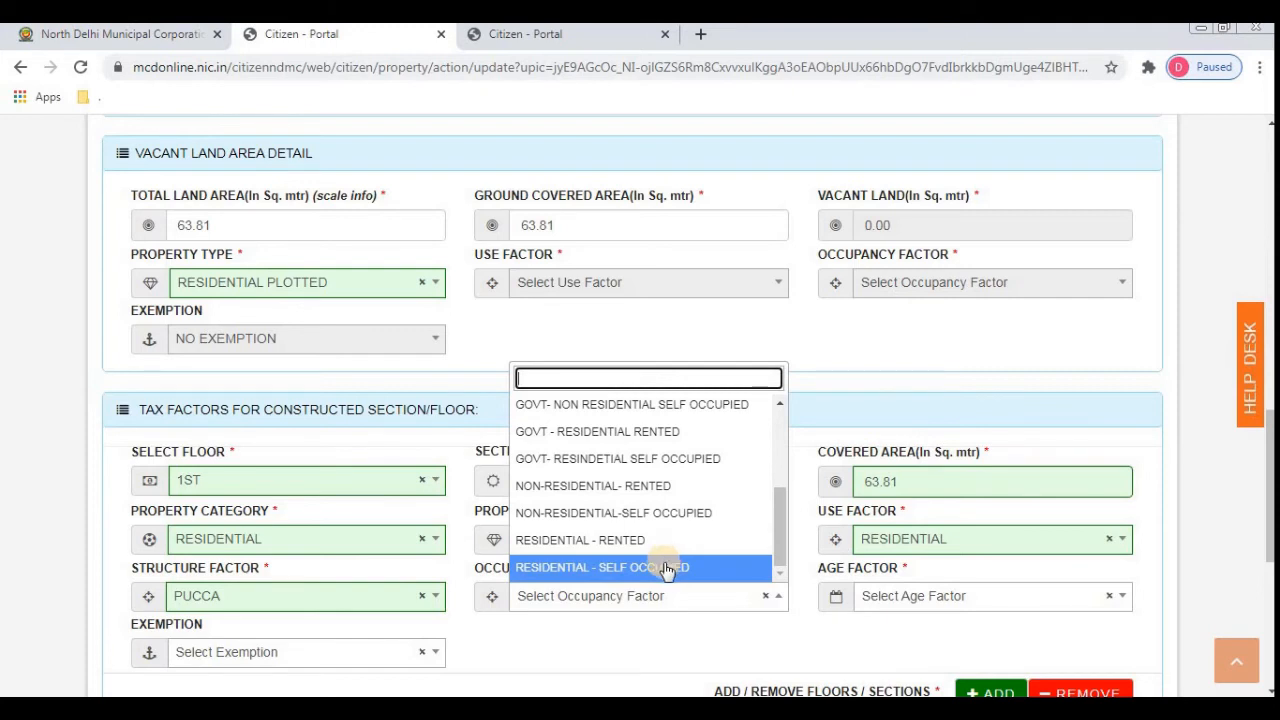
{"action": "left_click", "coordinate": [667, 569]}
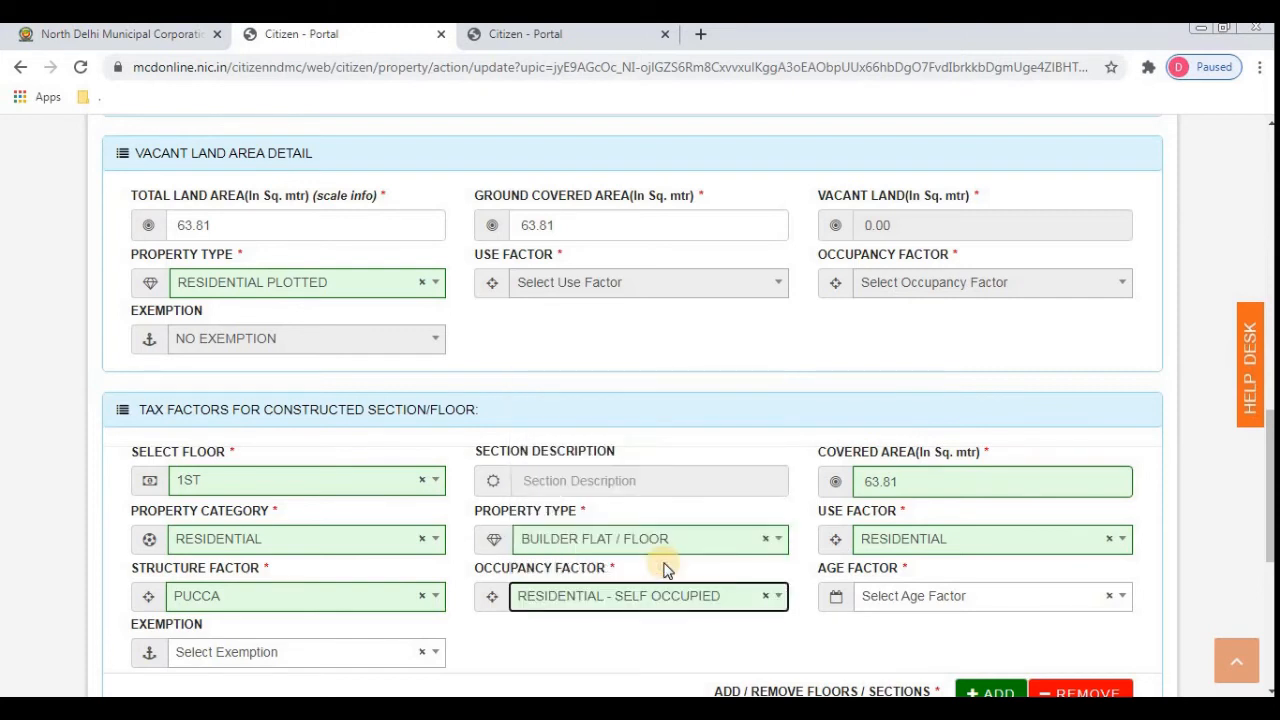
- Choose age factor 01/04/2000 - 01/03/2021 for the 1ST floor, then scroll down to Upload Documents
{"action": "left_click", "coordinate": [882, 605]}
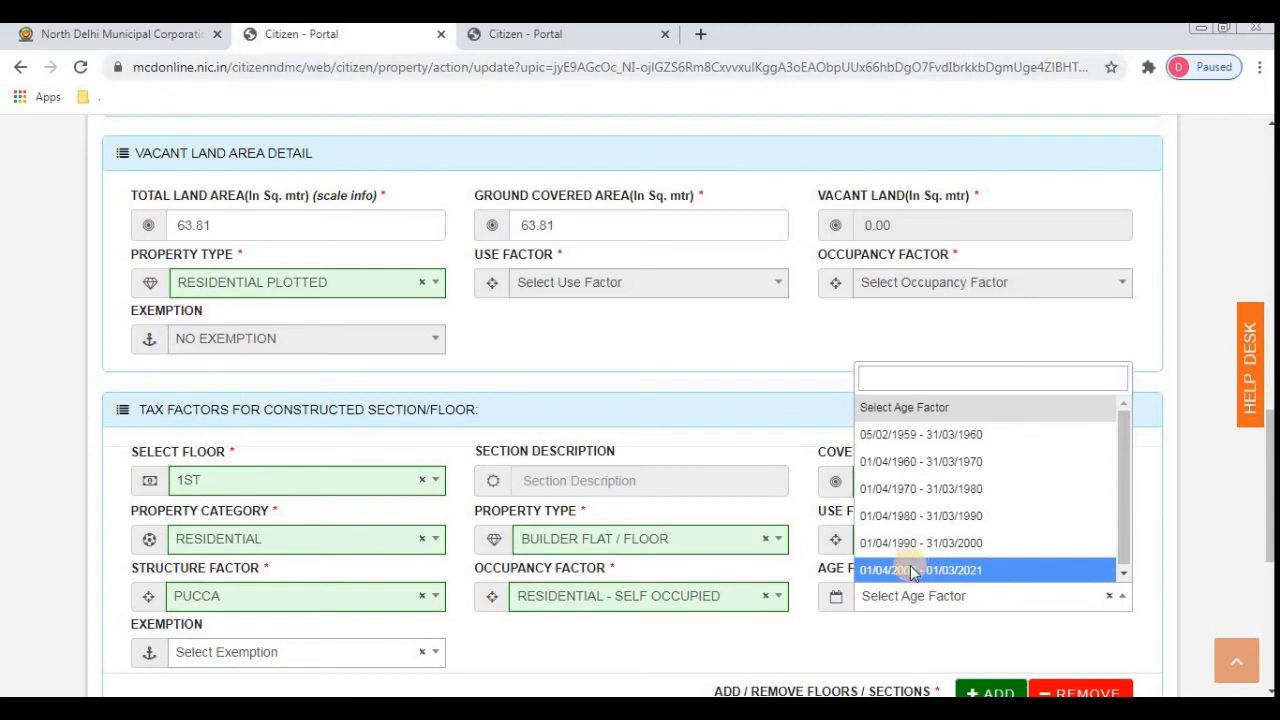
{"action": "left_click", "coordinate": [912, 572]}
{"action": "key", "text": "Tab"}
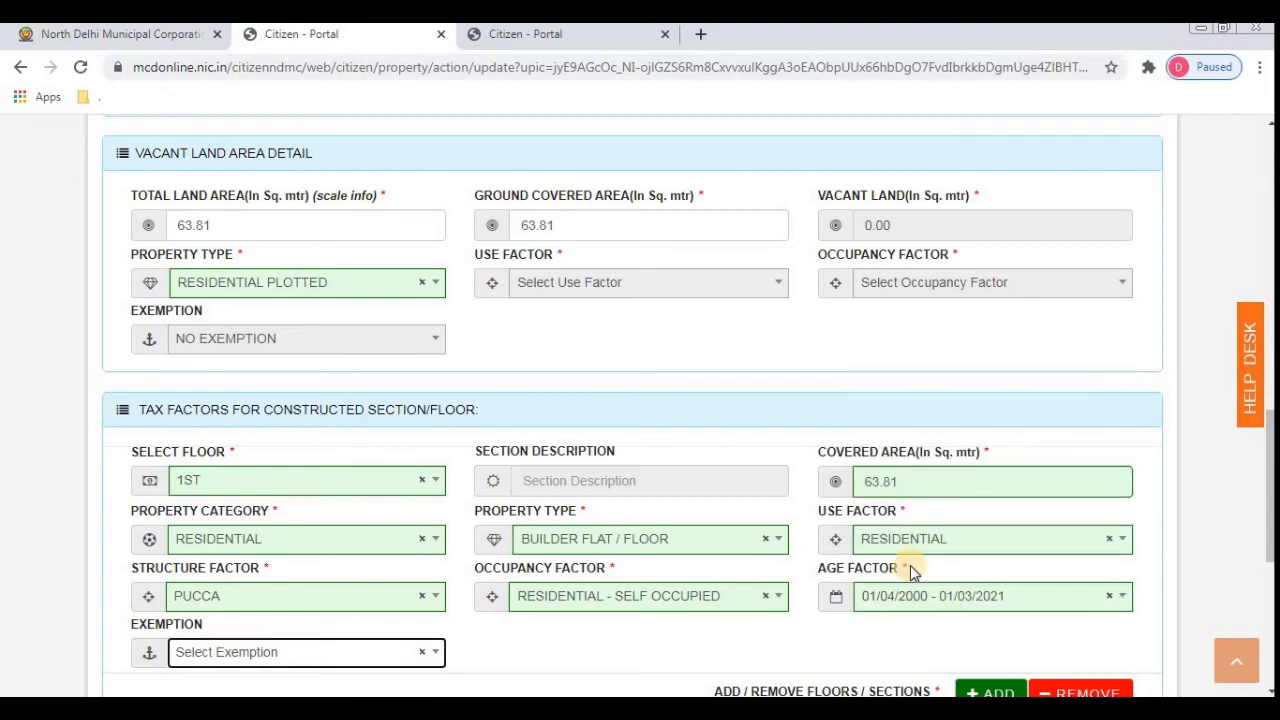
{"action": "key", "text": "Tab"}
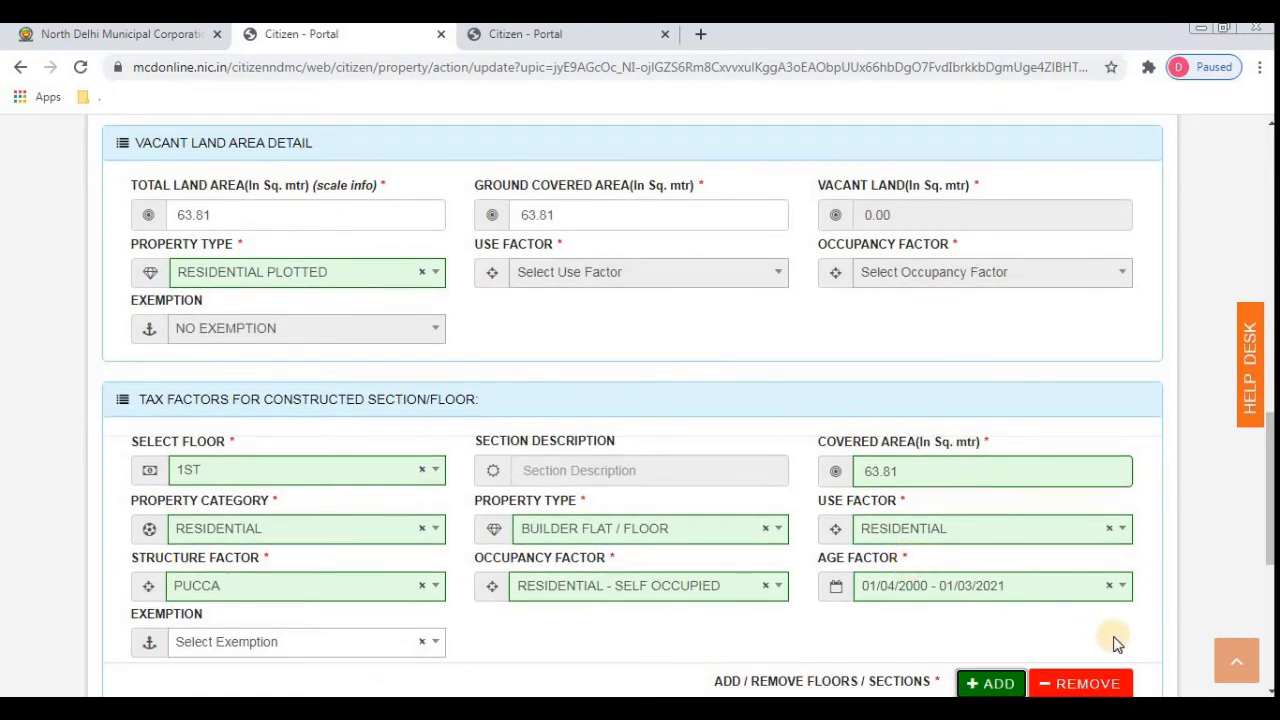
{"action": "scroll", "coordinate": [1268, 690], "scroll_direction": "down", "scroll_amount": 2}
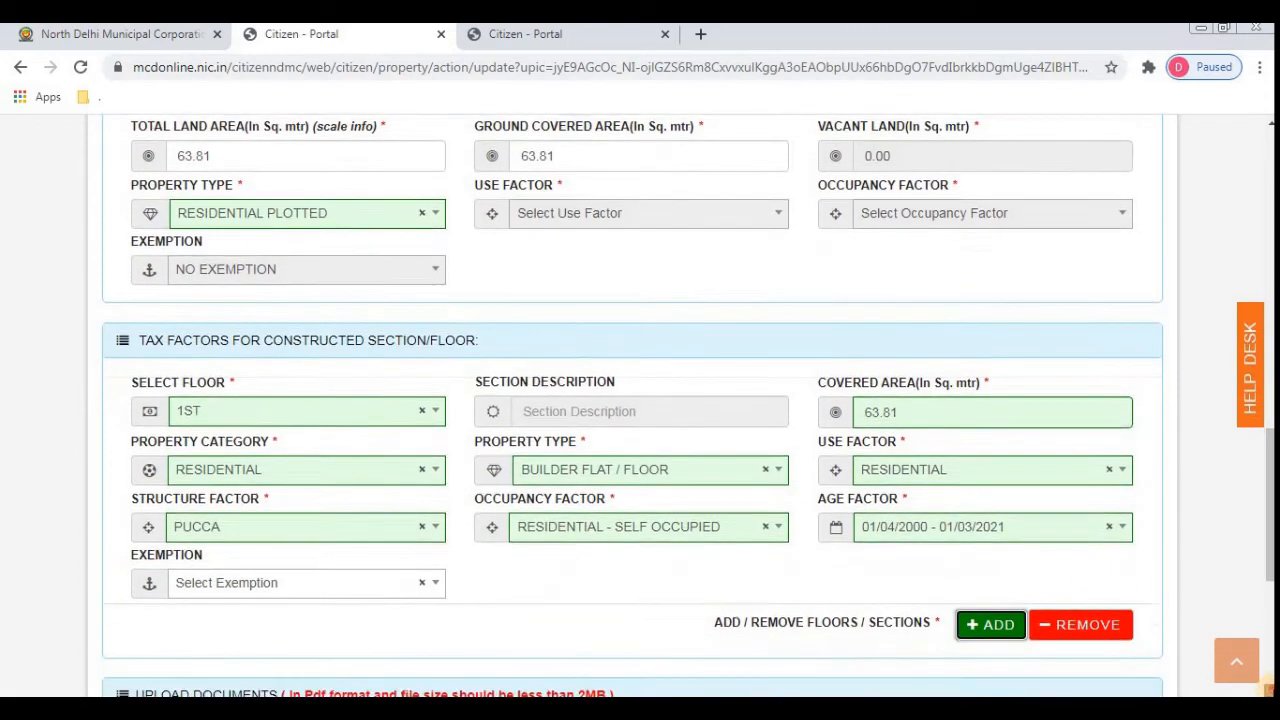
{"action": "scroll", "coordinate": [1268, 690], "scroll_direction": "down", "scroll_amount": 3}
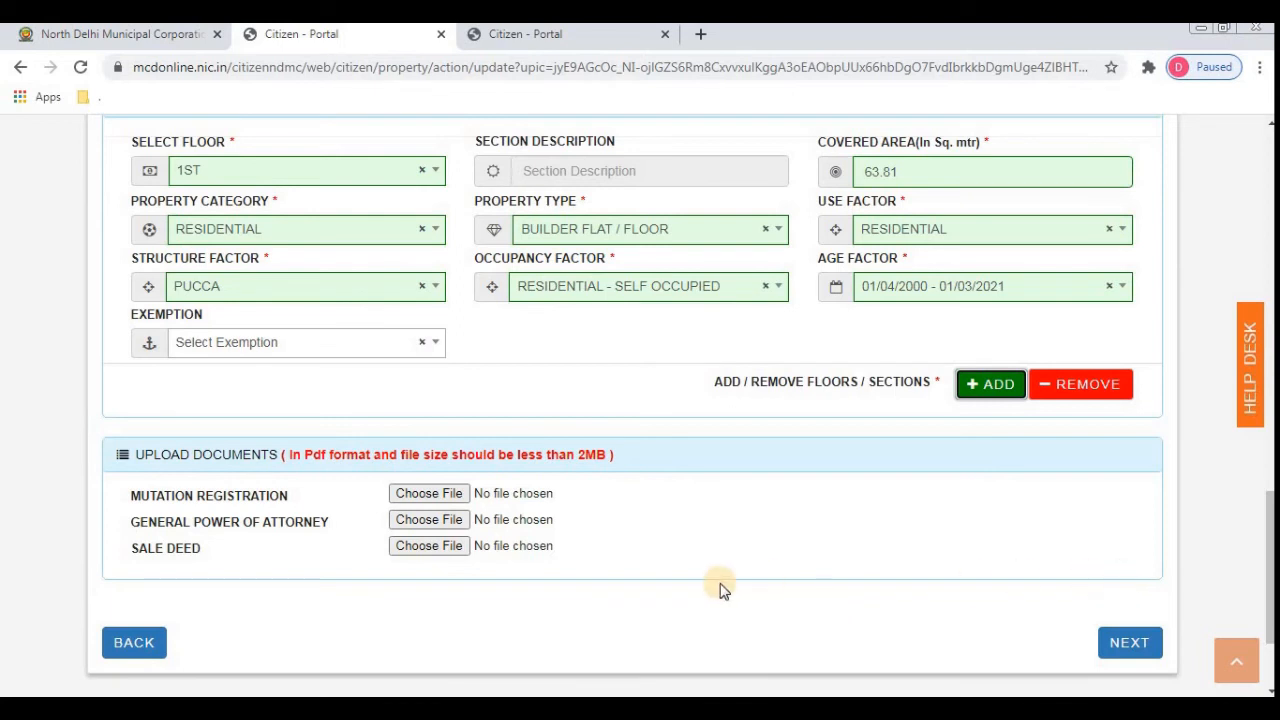
- Select the mutation PDF on the Desktop as the Mutation Registration upload file
{"action": "left_click", "coordinate": [431, 500]}
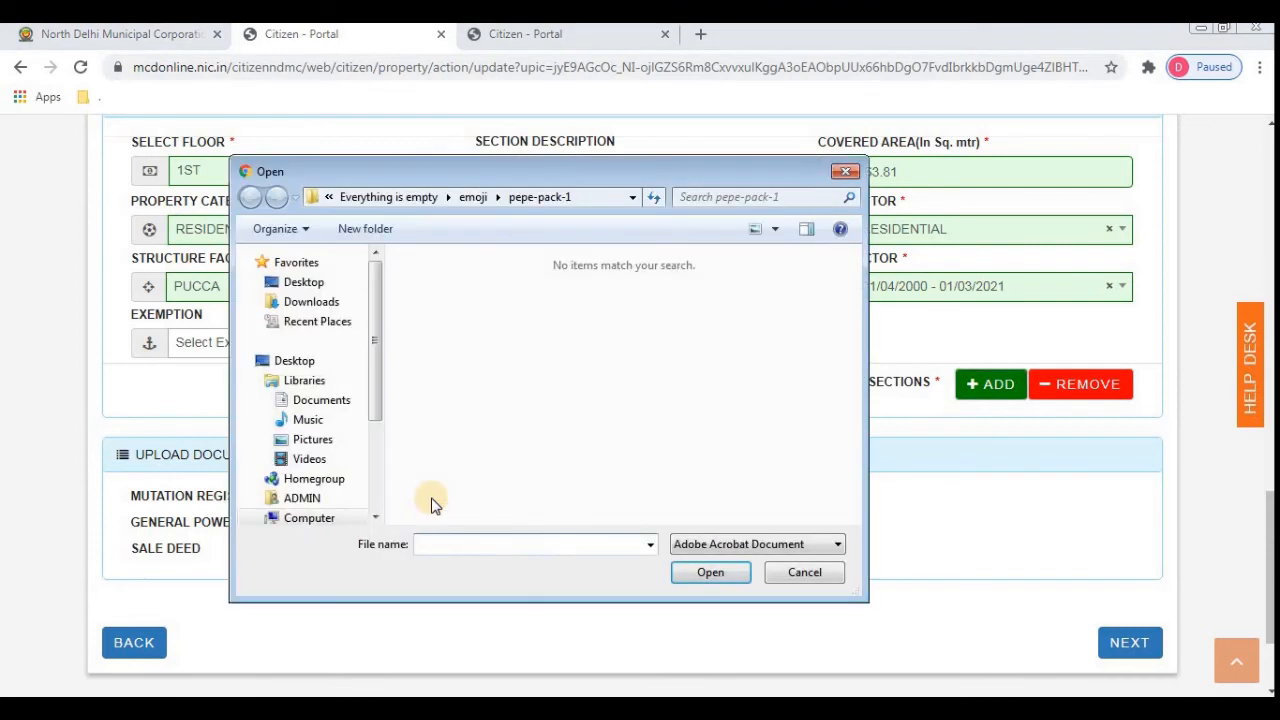
{"action": "left_click", "coordinate": [375, 516]}
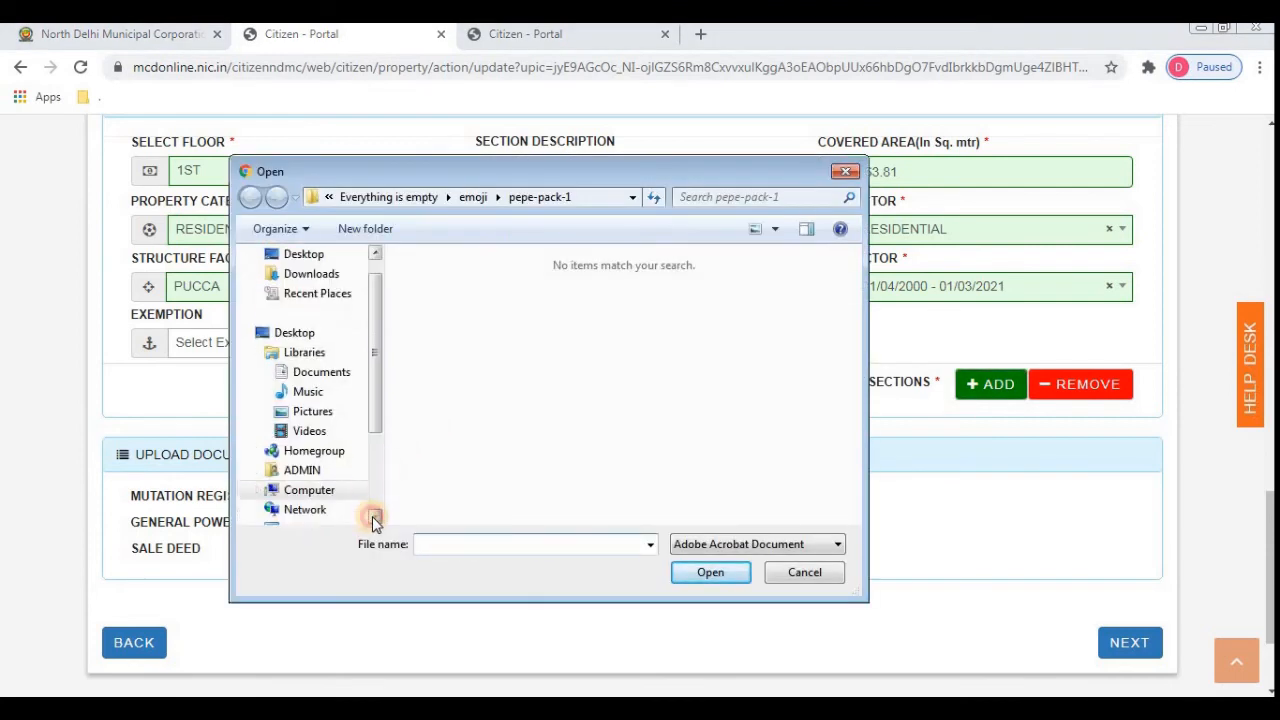
{"action": "left_click", "coordinate": [375, 516]}
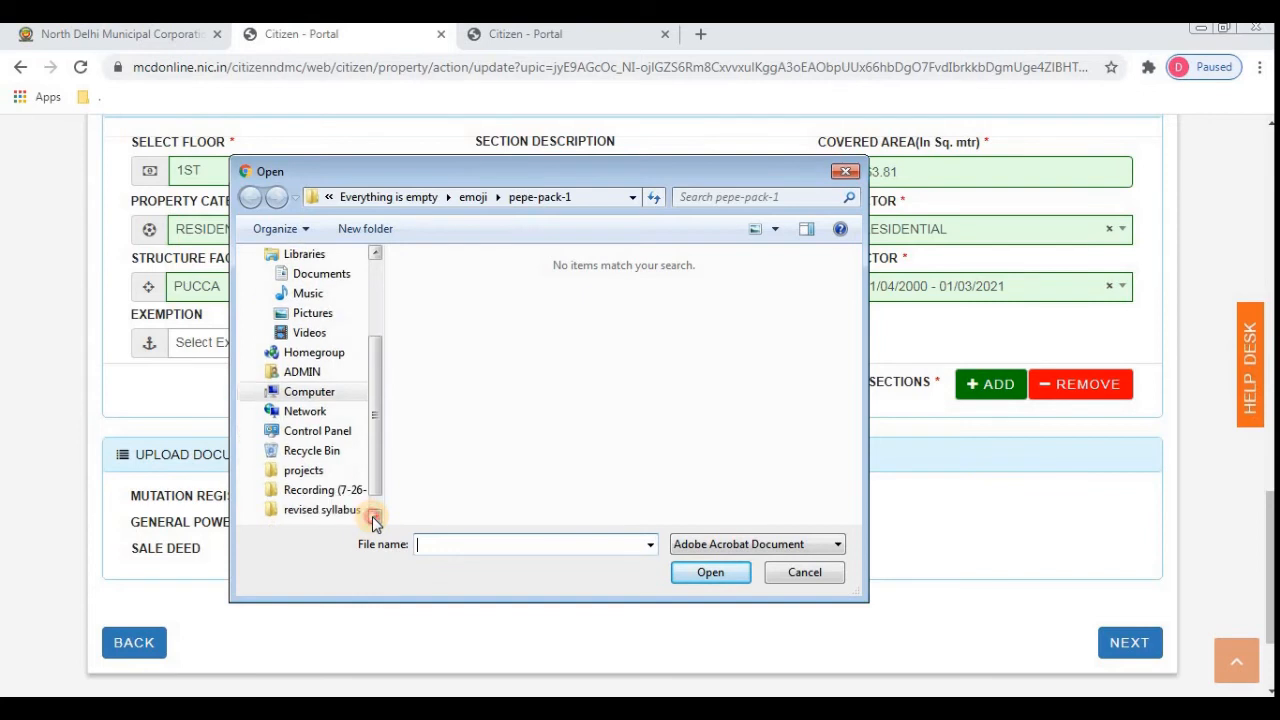
{"action": "left_click_drag", "start_coordinate": [371, 368], "coordinate": [378, 270]}
{"action": "left_click", "coordinate": [290, 282]}
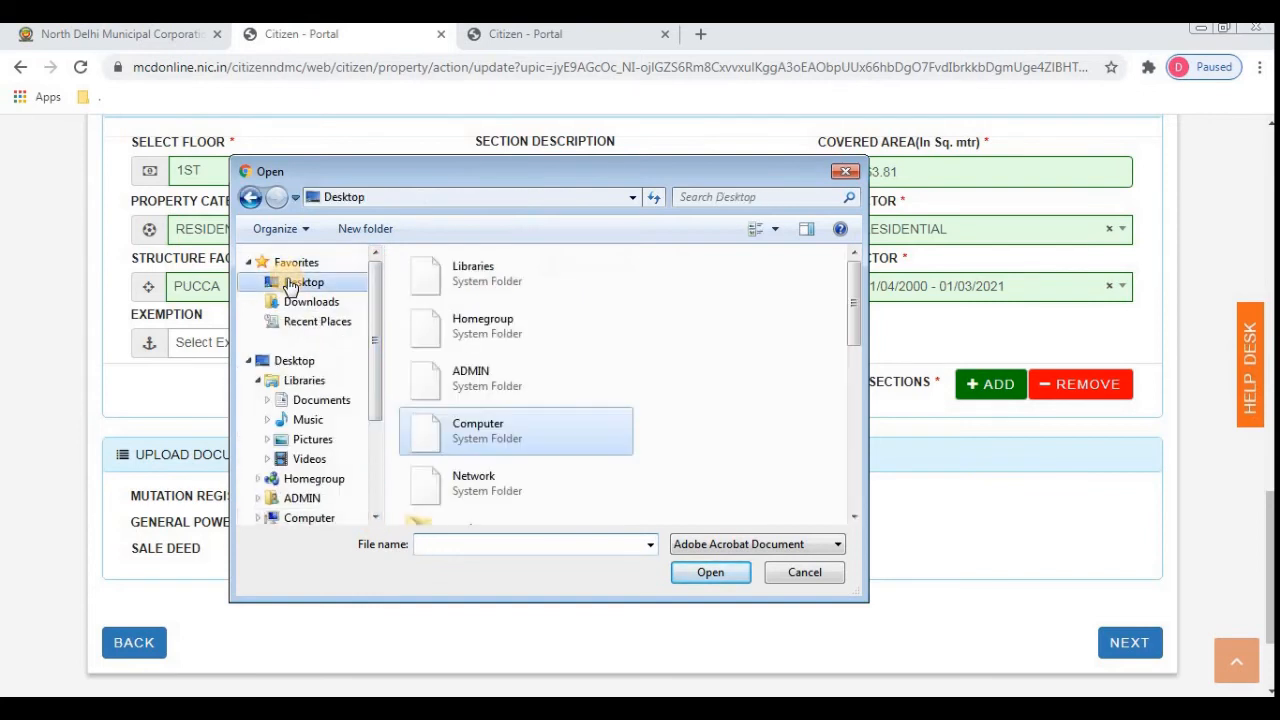
{"action": "left_click", "coordinate": [854, 517]}
{"action": "left_click", "coordinate": [854, 517]}
{"action": "left_click", "coordinate": [854, 517]}
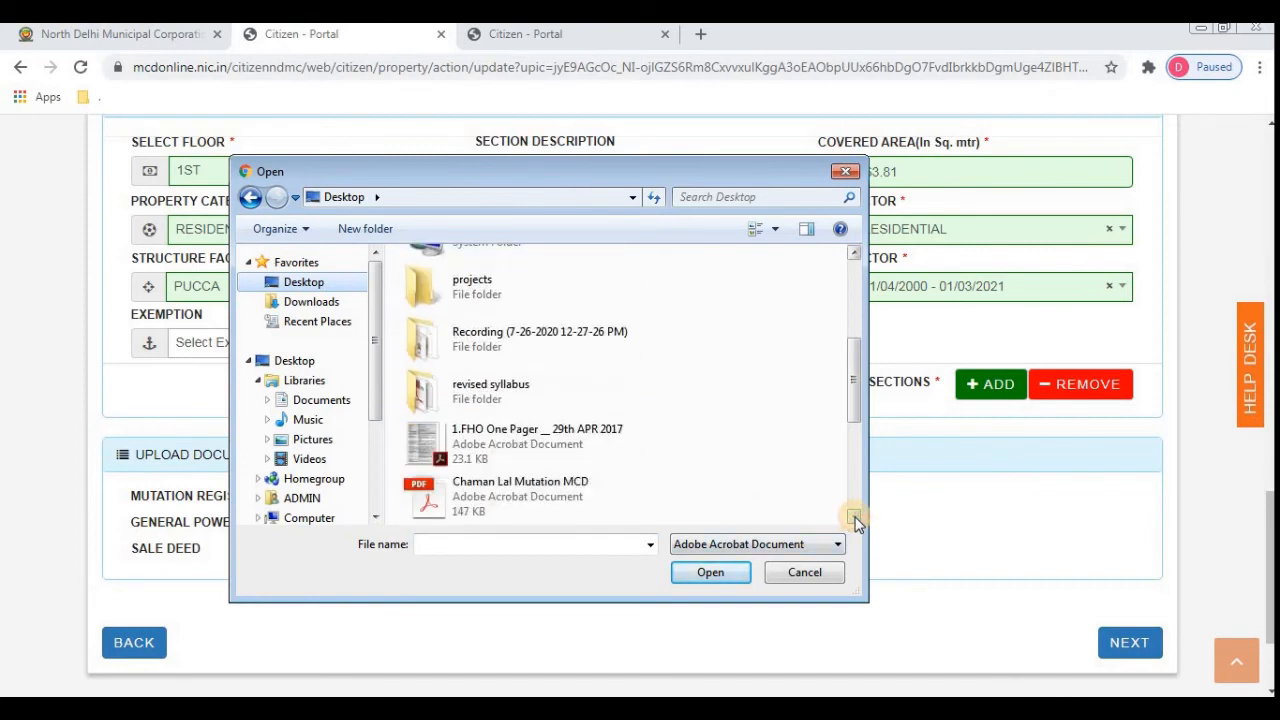
{"action": "left_click", "coordinate": [854, 517]}
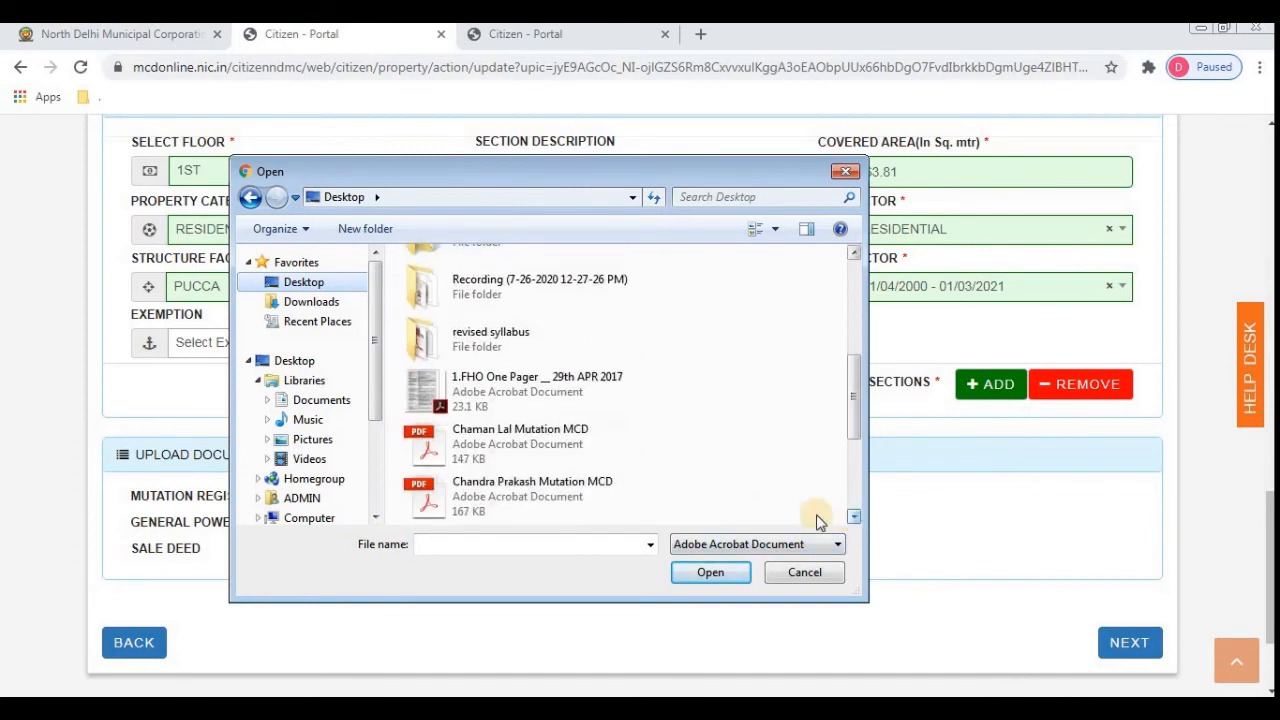
{"action": "left_click", "coordinate": [540, 449]}
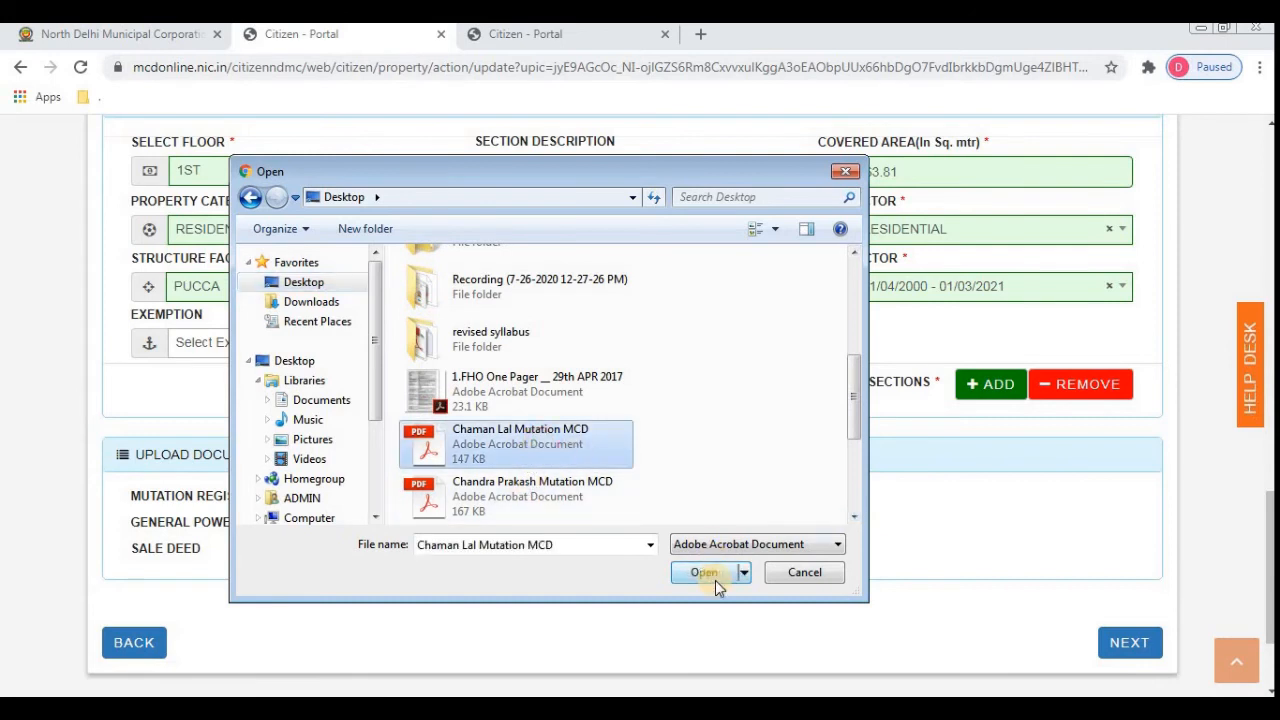
{"action": "left_click", "coordinate": [715, 578]}
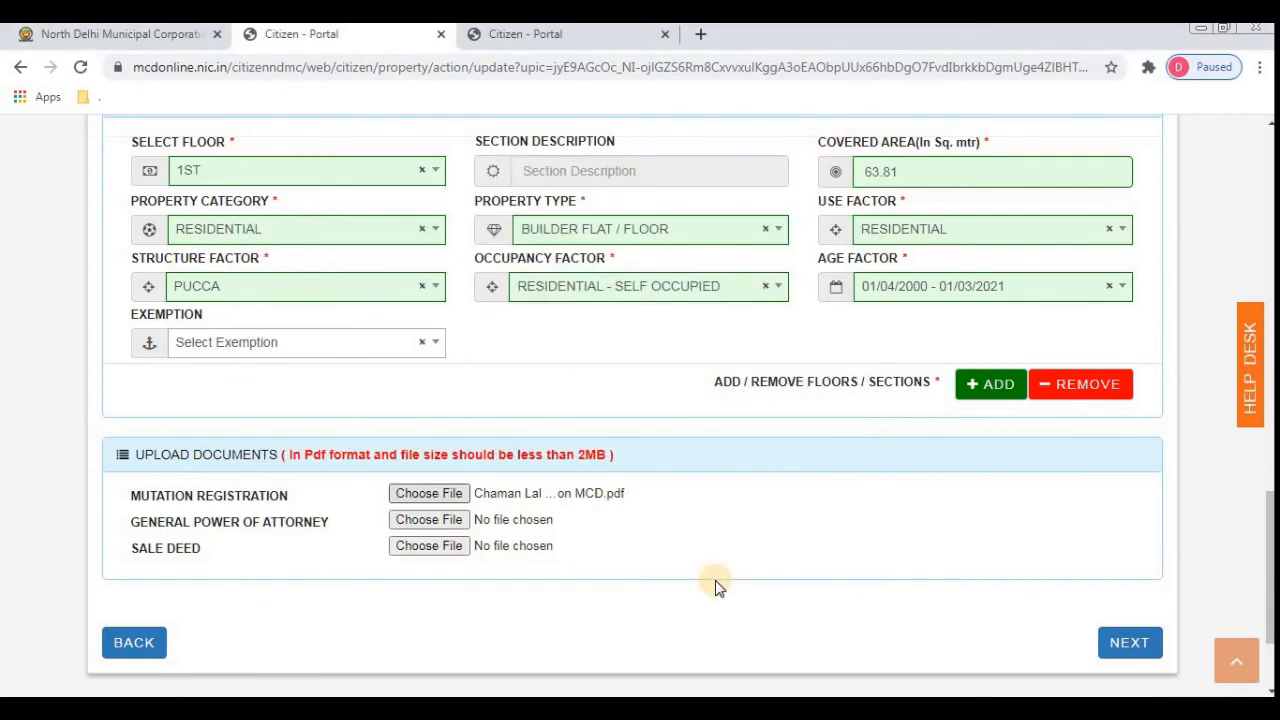
- Advance with NEXT and submit the owner details page to save the property
{"action": "left_click", "coordinate": [1125, 645]}
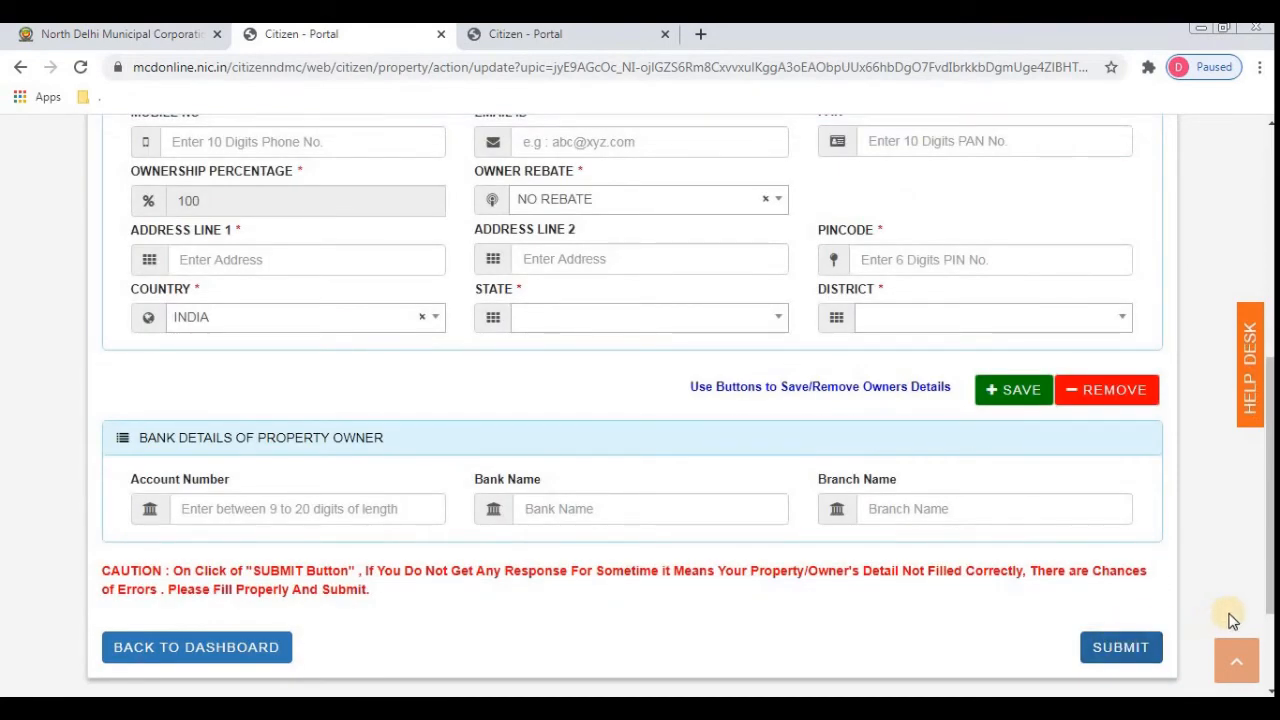
{"action": "left_click", "coordinate": [1134, 654]}
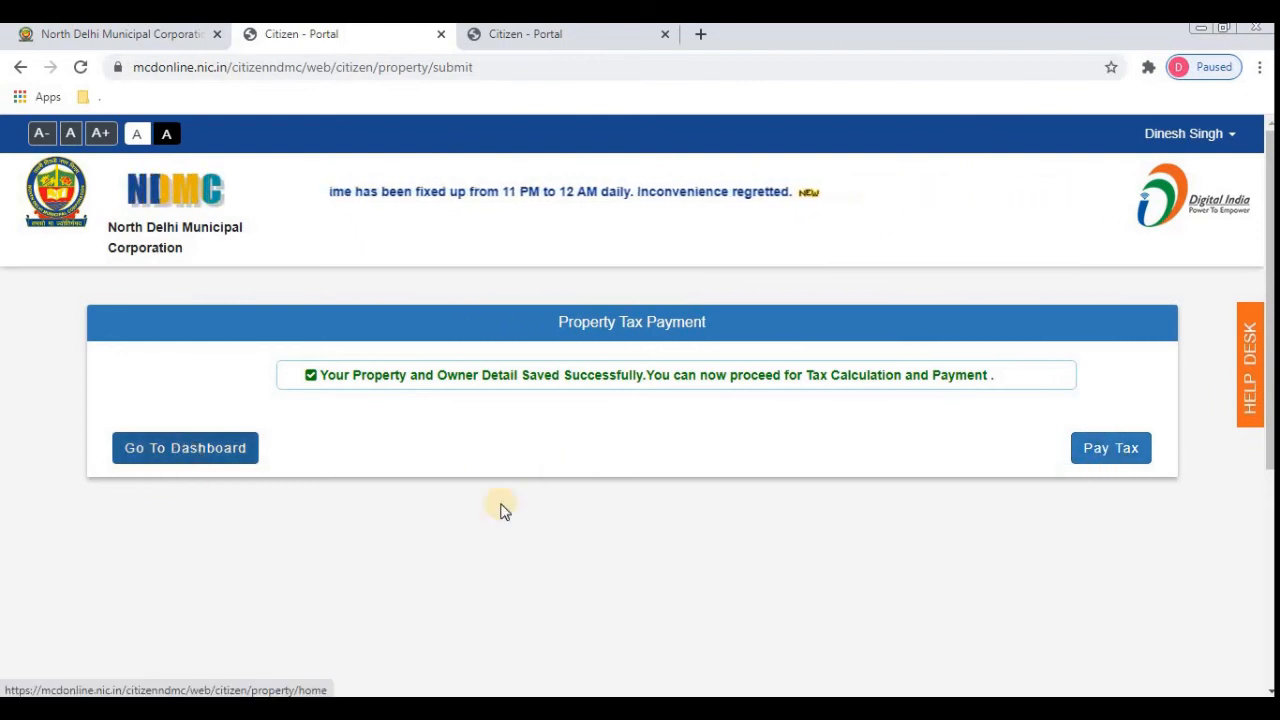
- Go back to the dashboard and show the Actions for the registered residential property
{"action": "left_click", "coordinate": [195, 455]}
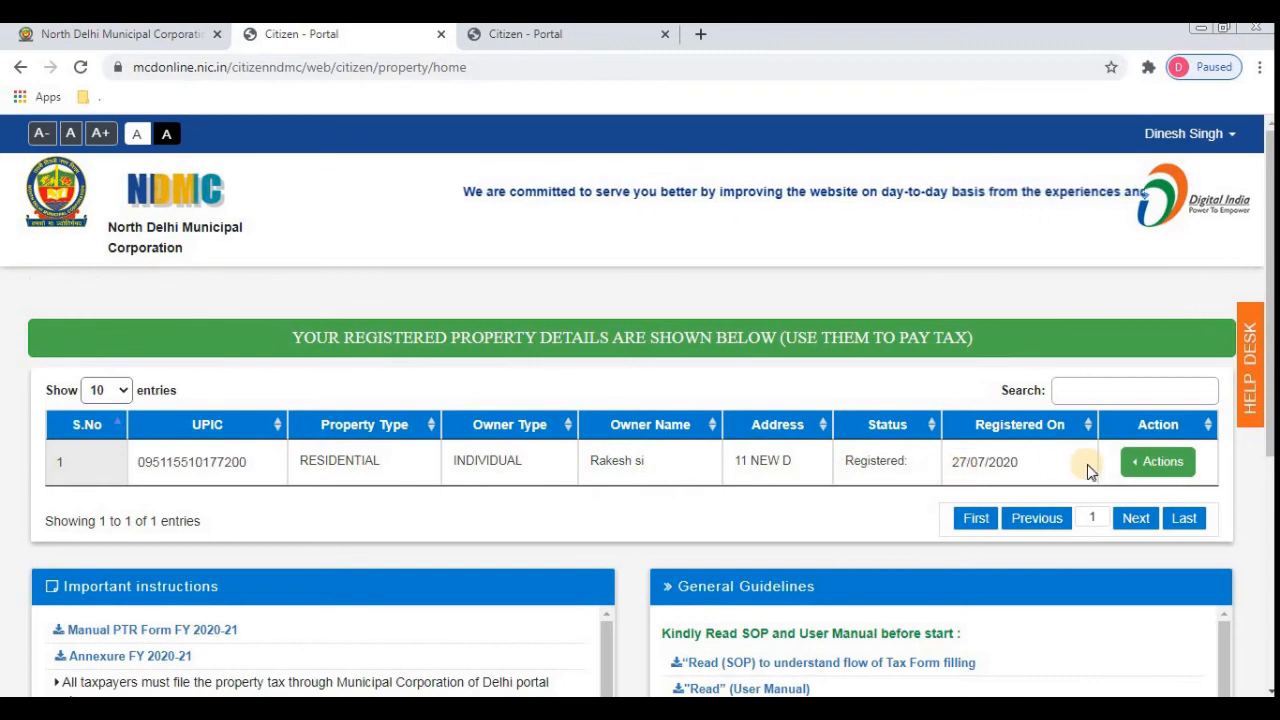
{"action": "left_click", "coordinate": [1160, 462]}
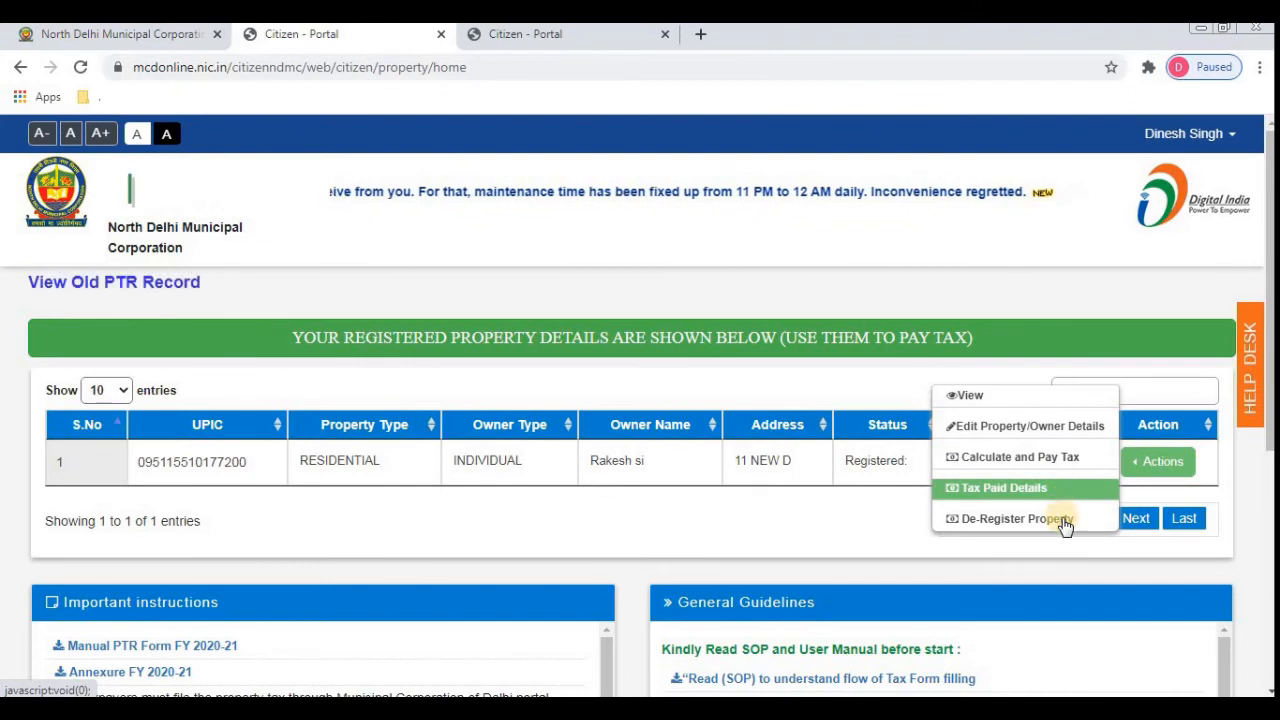
- Start the tax calculation for the property with financial year 2020-2021 selected
{"action": "left_click", "coordinate": [1067, 465]}
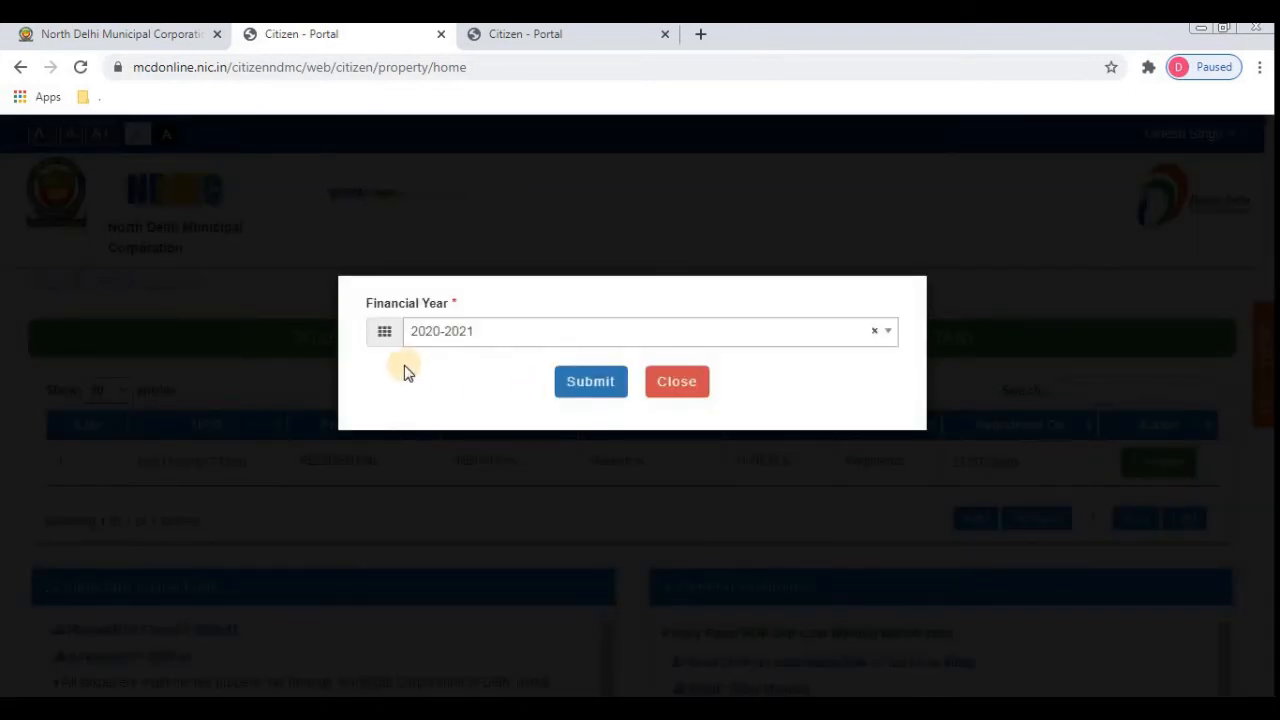
{"action": "left_click", "coordinate": [806, 340]}
{"action": "left_click", "coordinate": [662, 395]}
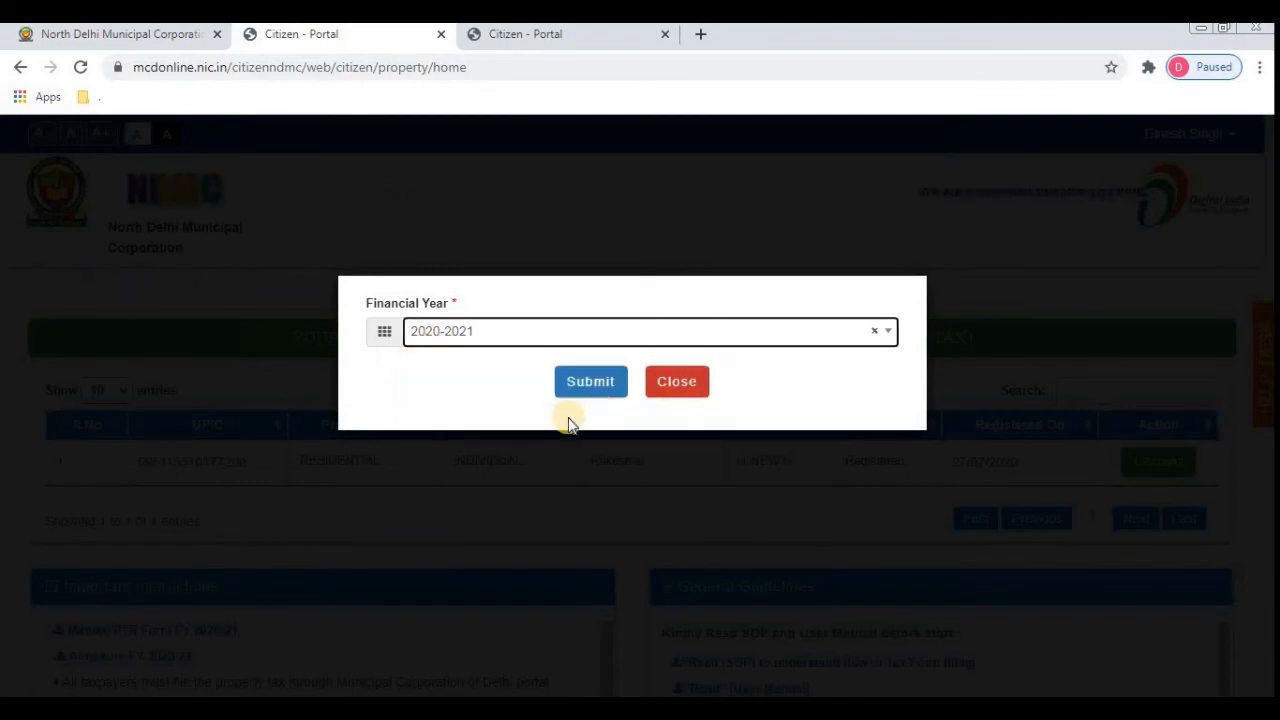
{"action": "left_click", "coordinate": [643, 342]}
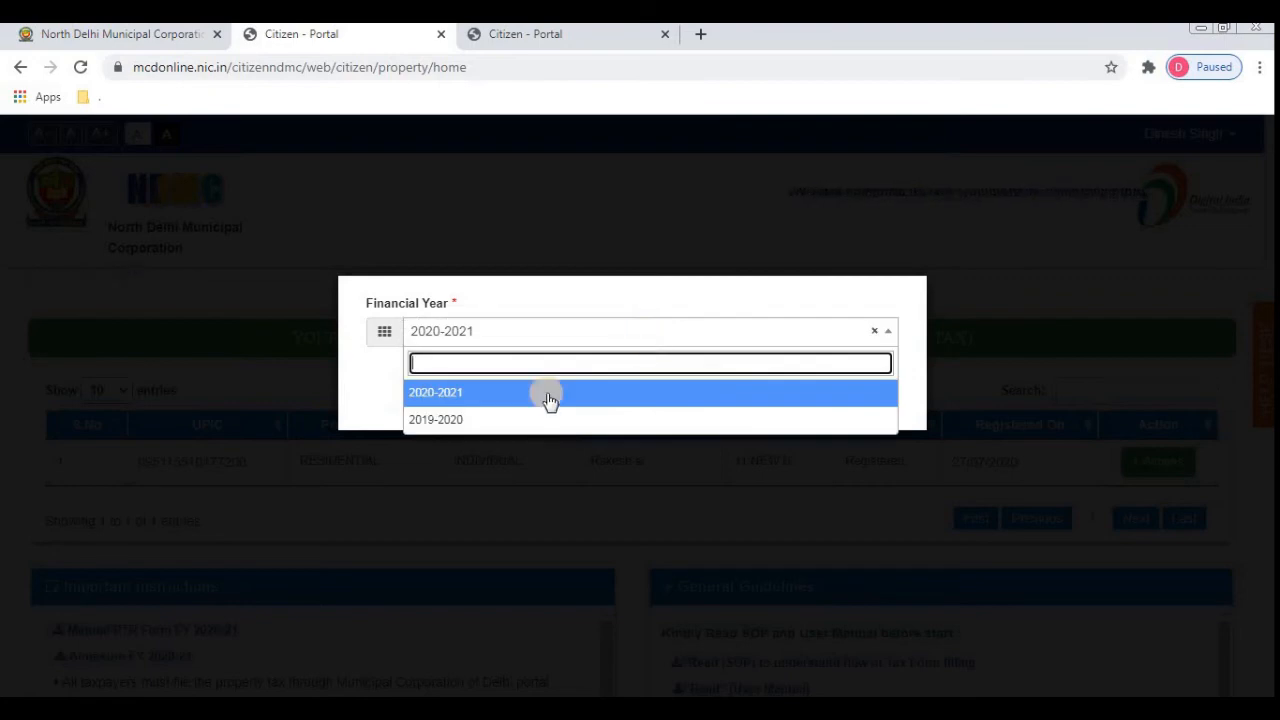
{"action": "left_click", "coordinate": [493, 398]}
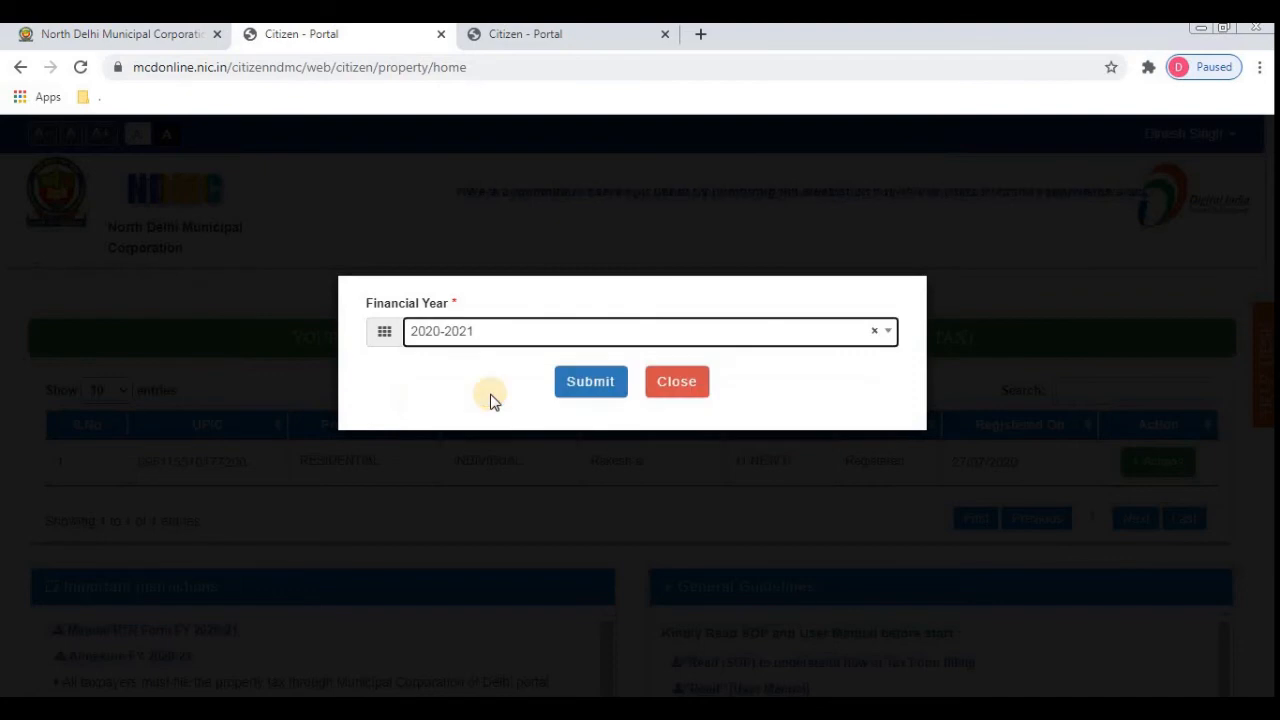
{"action": "left_click", "coordinate": [597, 386]}
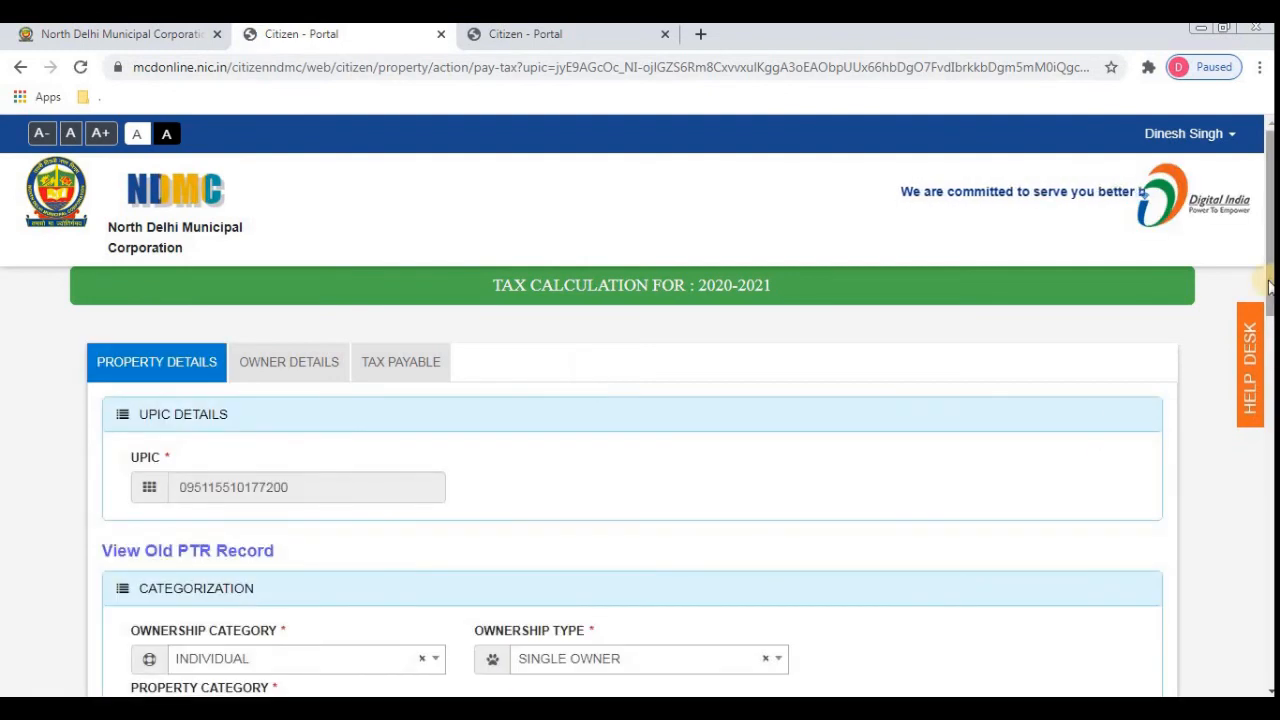
- Scroll through the pre-filled 2020-2021 property details and advance to the tax step
{"action": "left_click_drag", "start_coordinate": [1268, 287], "coordinate": [1268, 314]}
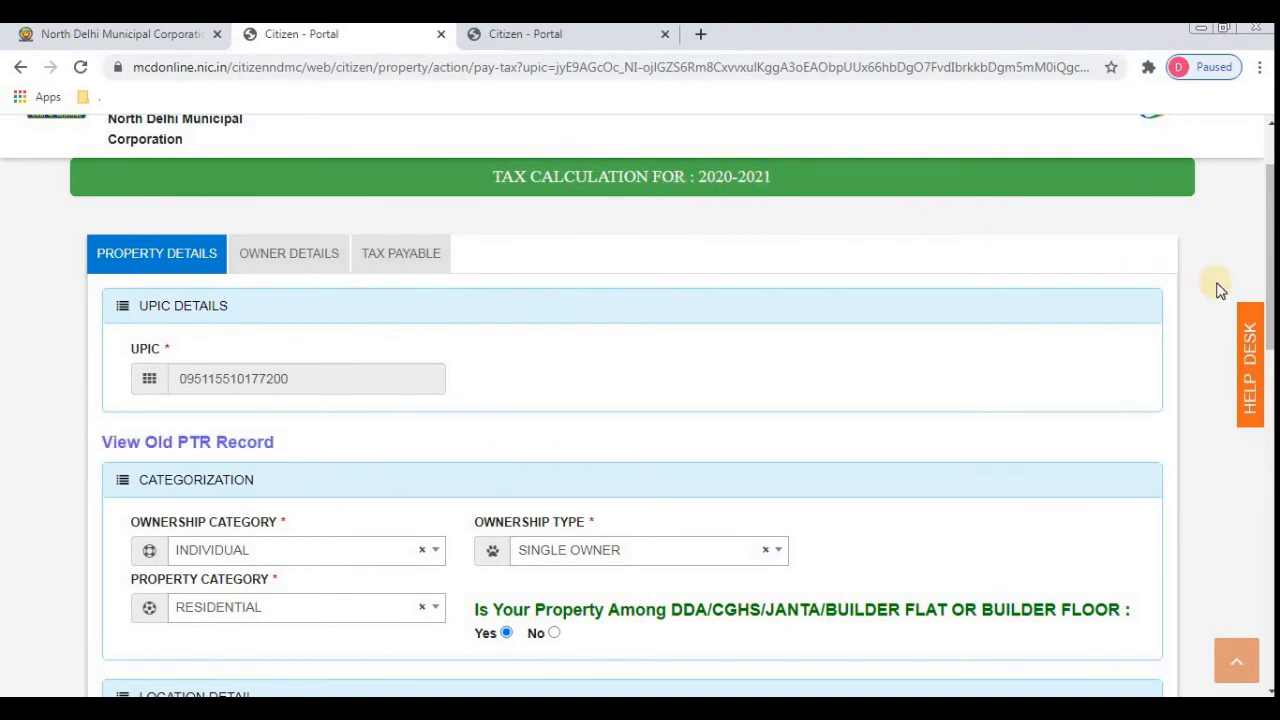
{"action": "left_click_drag", "start_coordinate": [1270, 335], "coordinate": [1270, 632]}
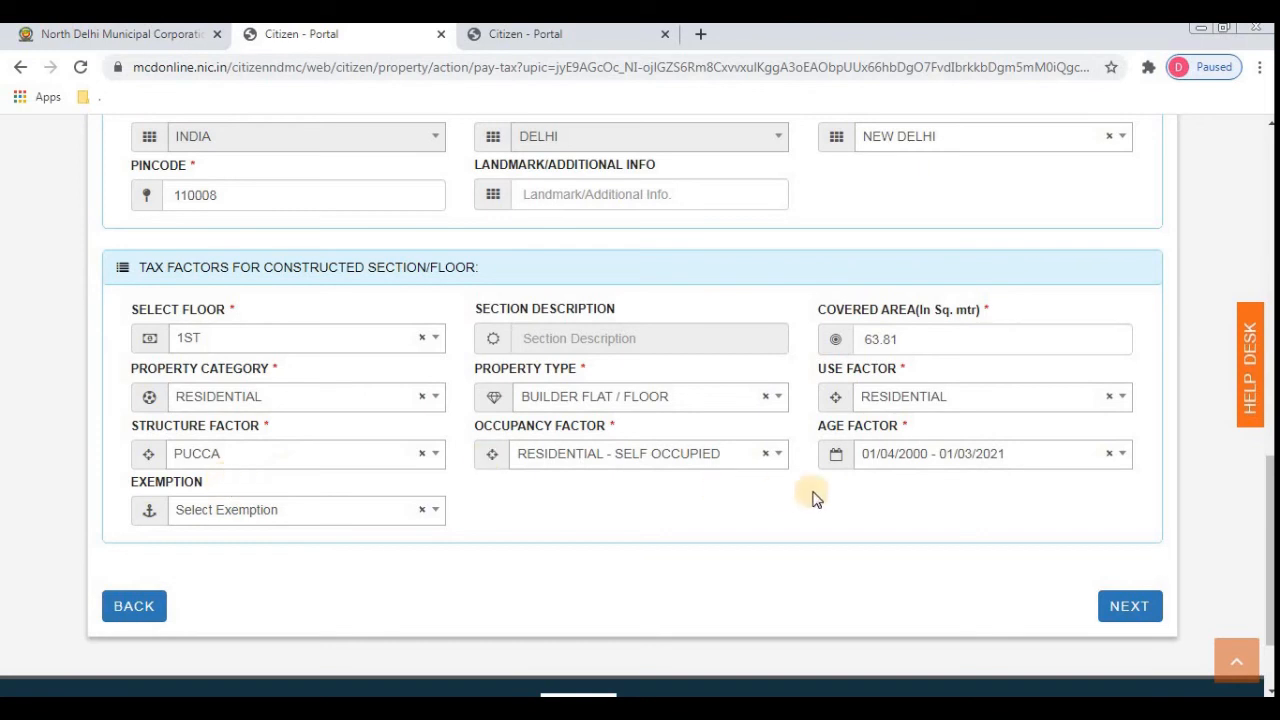
{"action": "left_click", "coordinate": [1134, 603]}
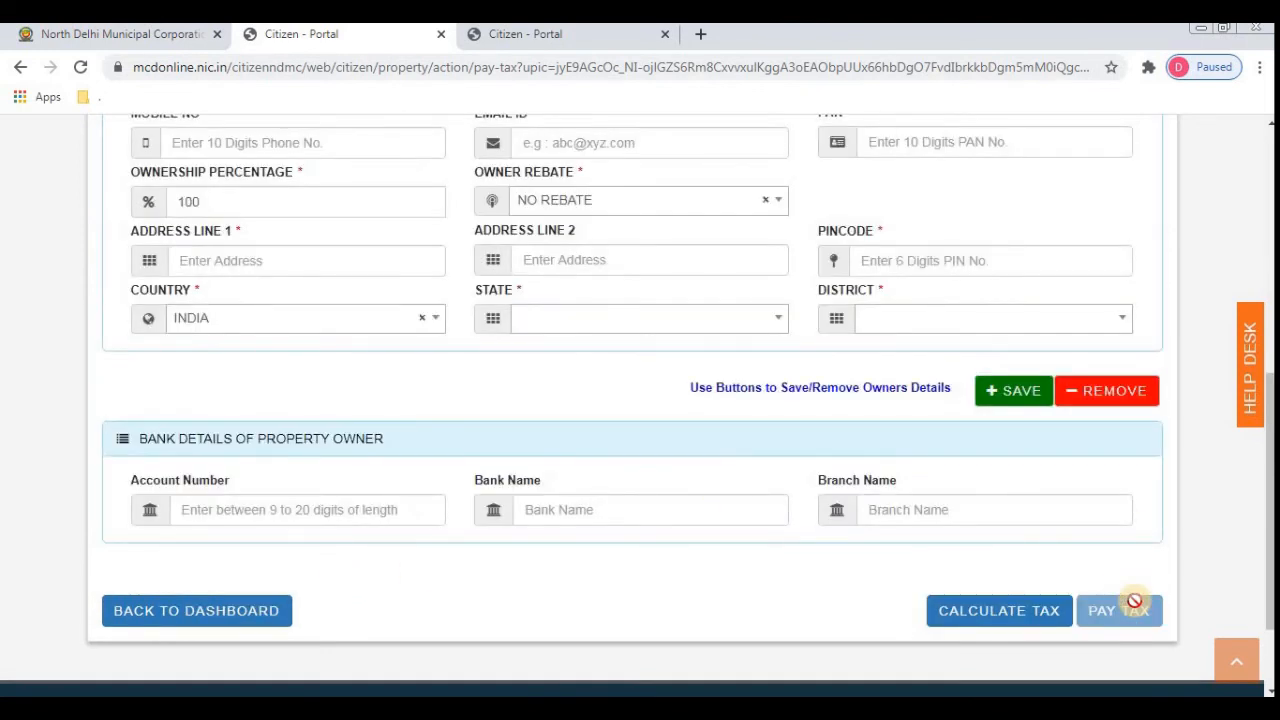
{"action": "left_click", "coordinate": [995, 620]}
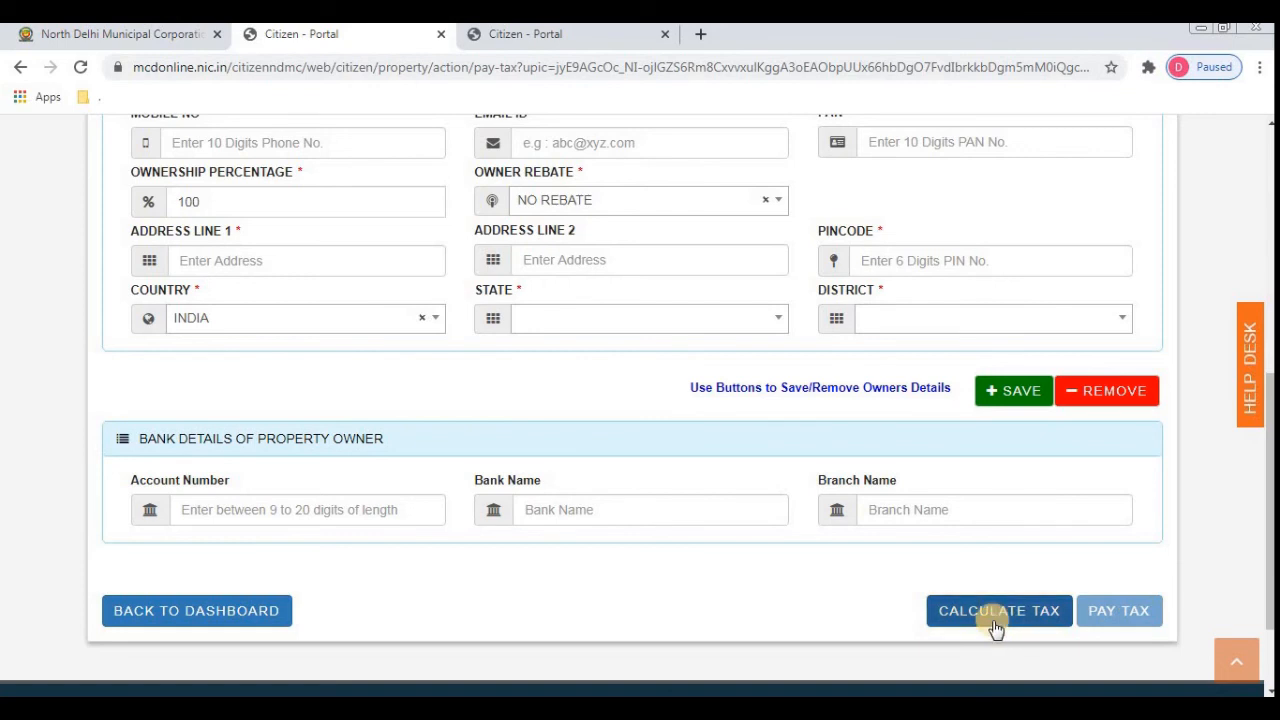
- Calculate the tax and check the 38.18 online rebate and Rs. 1871 amount payable
{"action": "left_click", "coordinate": [1008, 620]}
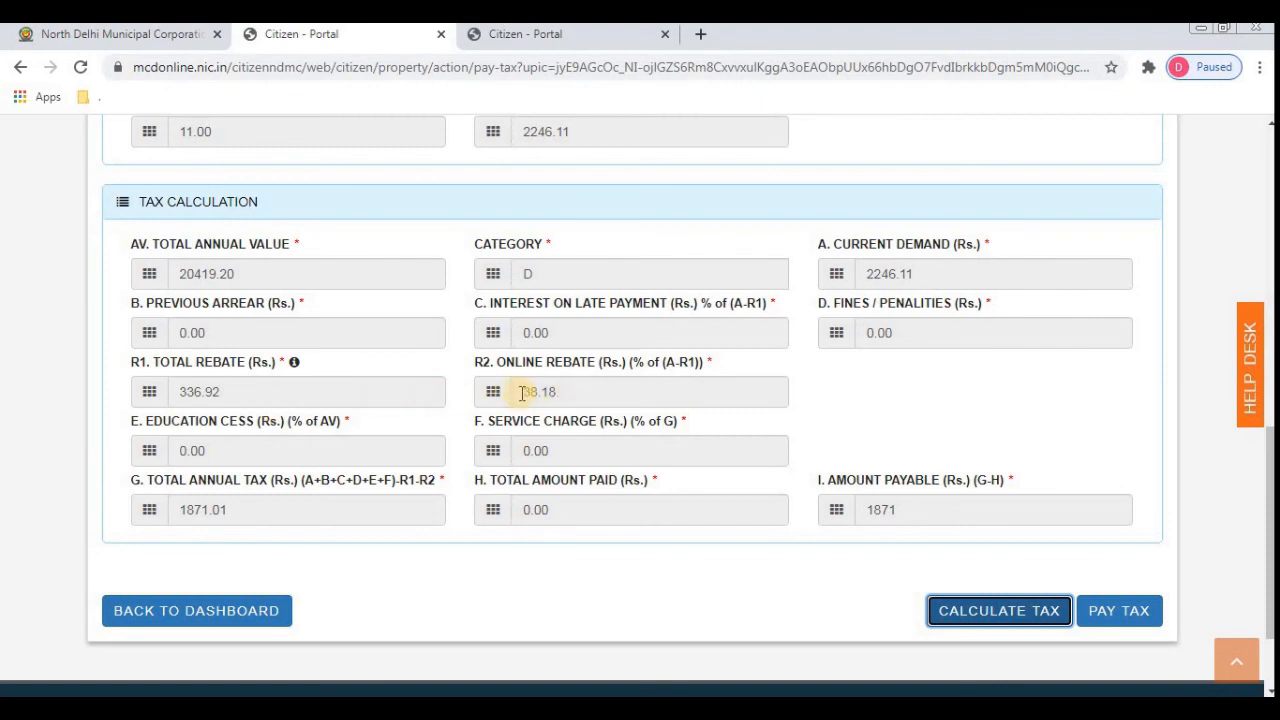
{"action": "left_click_drag", "start_coordinate": [521, 393], "coordinate": [592, 393]}
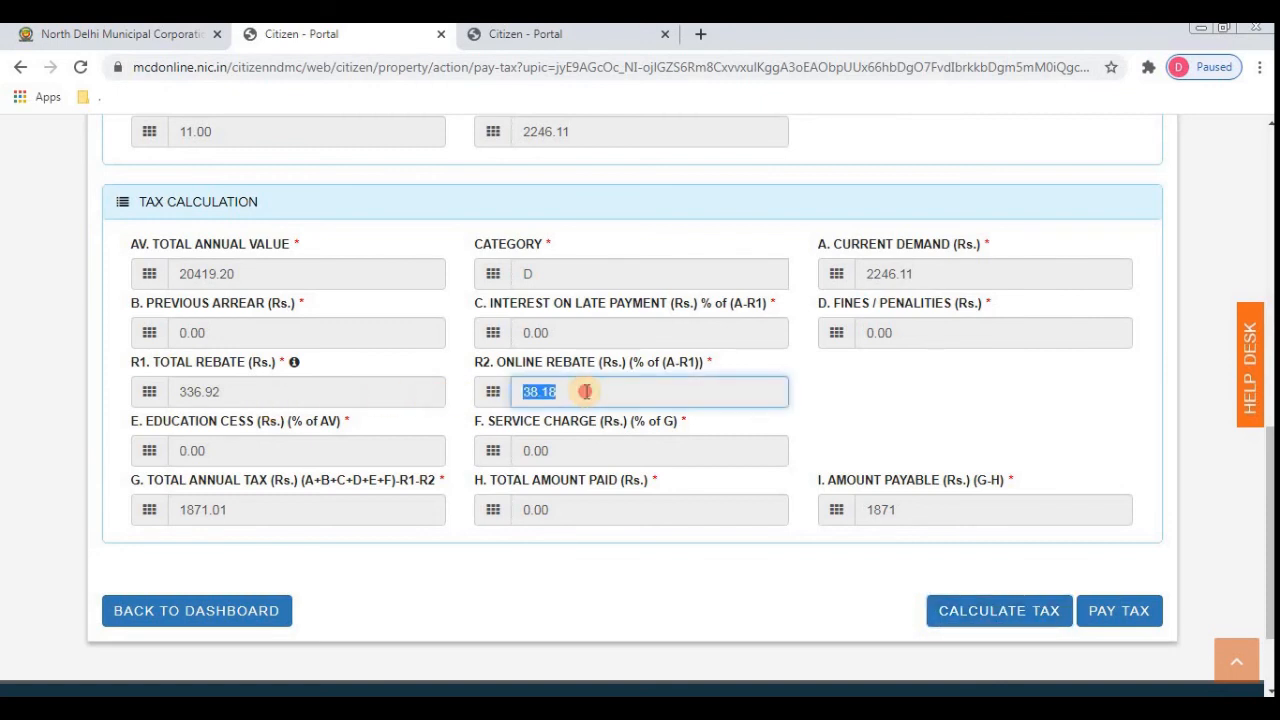
{"action": "left_click", "coordinate": [586, 391]}
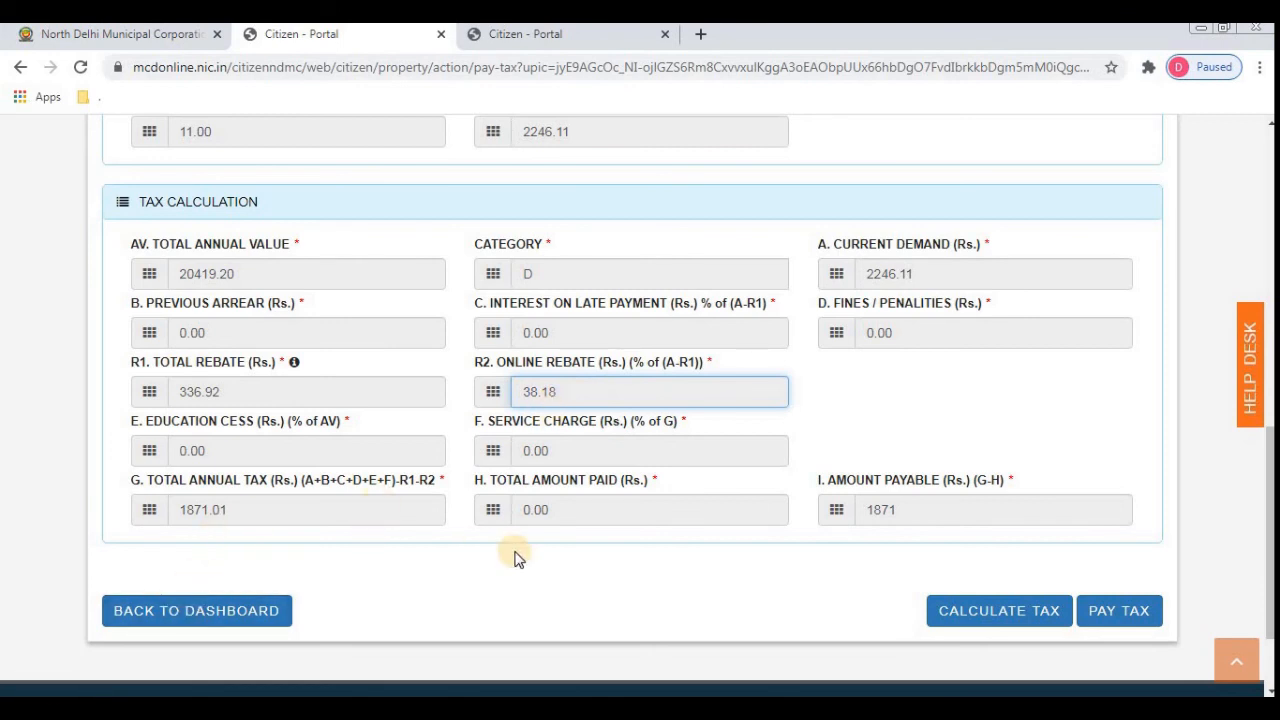
{"action": "left_click_drag", "start_coordinate": [858, 509], "coordinate": [912, 505]}
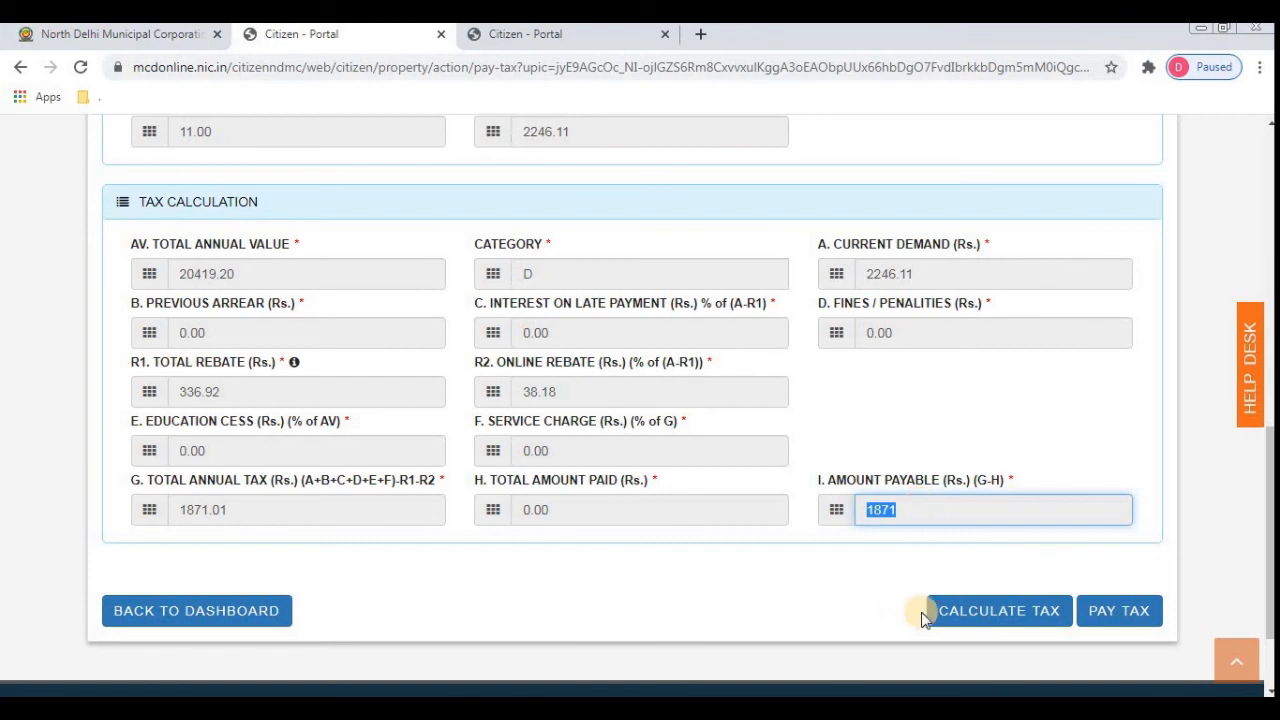
- Open the Pay Tax checklist and scroll through the Rs. 1871 tax statement
{"action": "left_click", "coordinate": [1117, 621]}
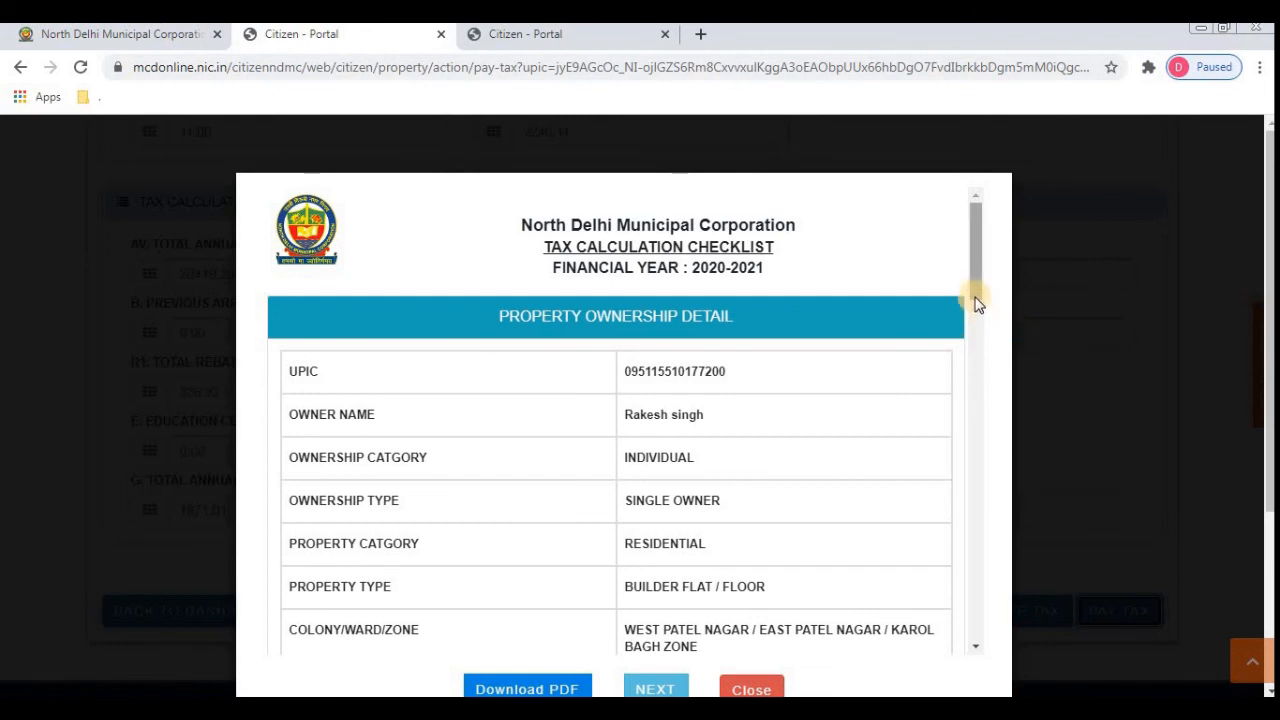
{"action": "scroll", "coordinate": [977, 303], "scroll_direction": "down", "scroll_amount": 2}
{"action": "scroll", "coordinate": [979, 299], "scroll_direction": "up", "scroll_amount": 2}
{"action": "left_click_drag", "start_coordinate": [980, 295], "coordinate": [1034, 620]}
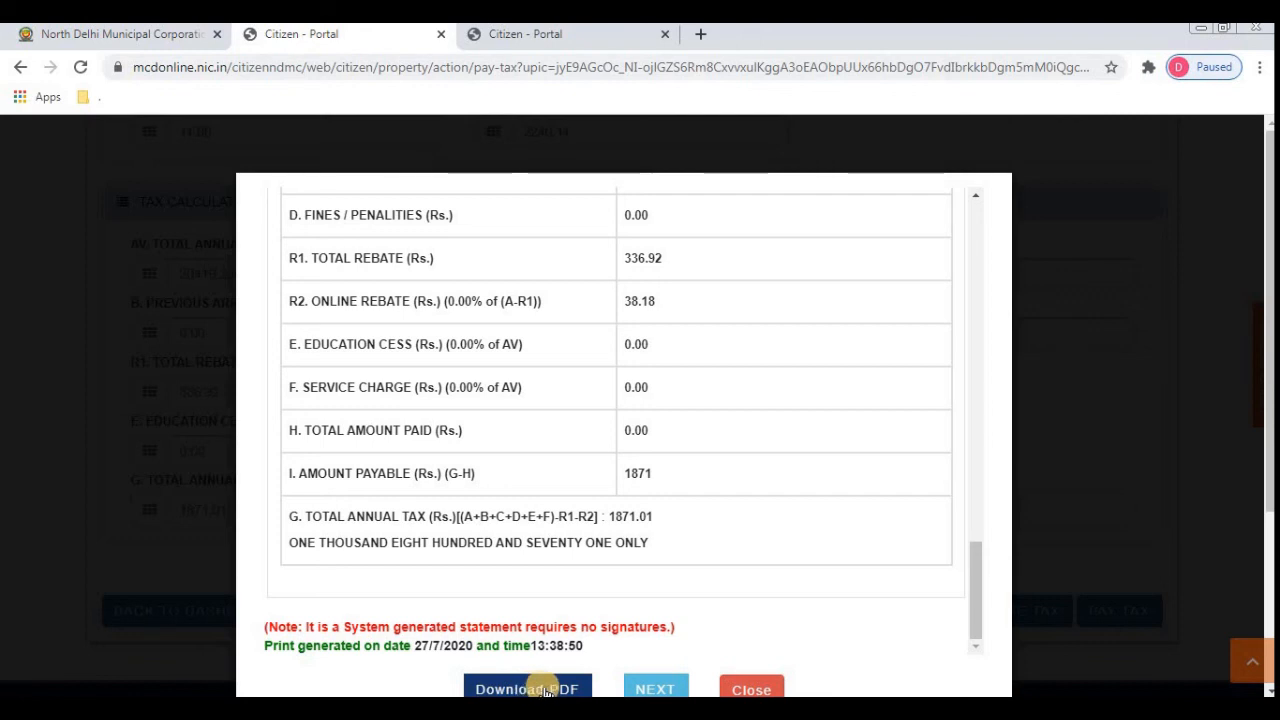
- Submit the checklist and pay the Rs. 1871 through Axis Bank
{"action": "left_click", "coordinate": [650, 686]}
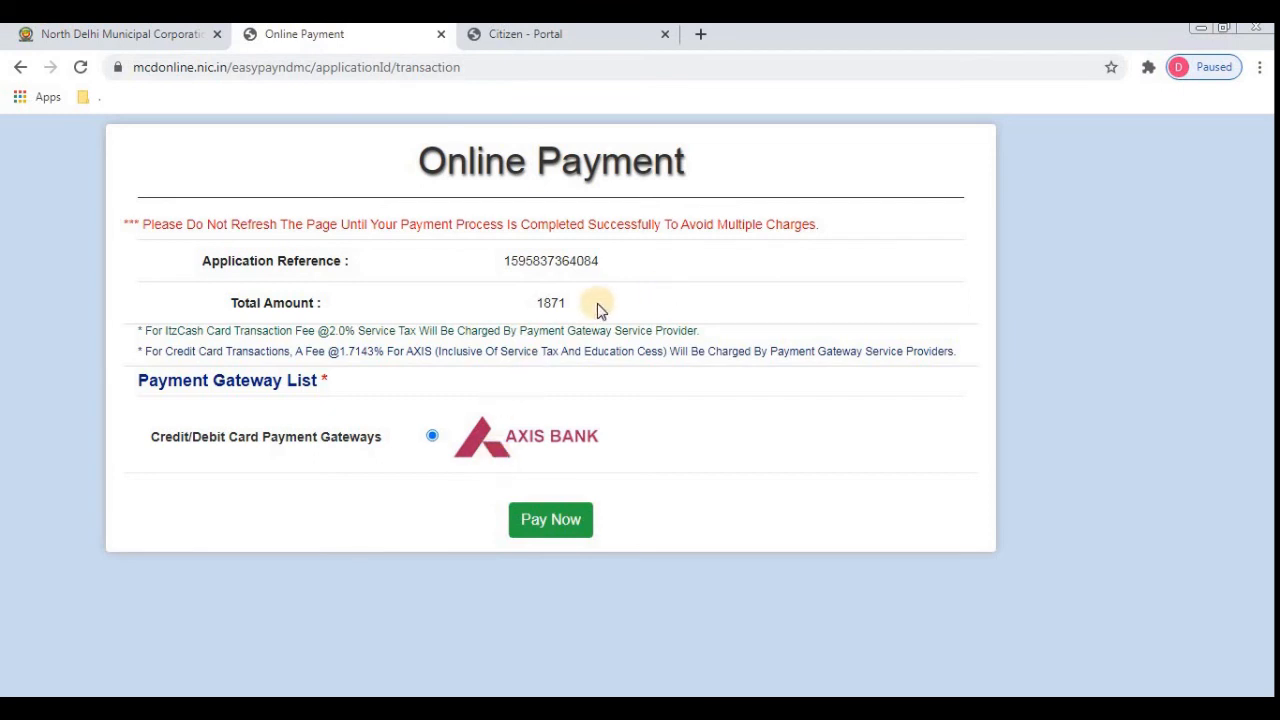
{"action": "left_click", "coordinate": [552, 523]}
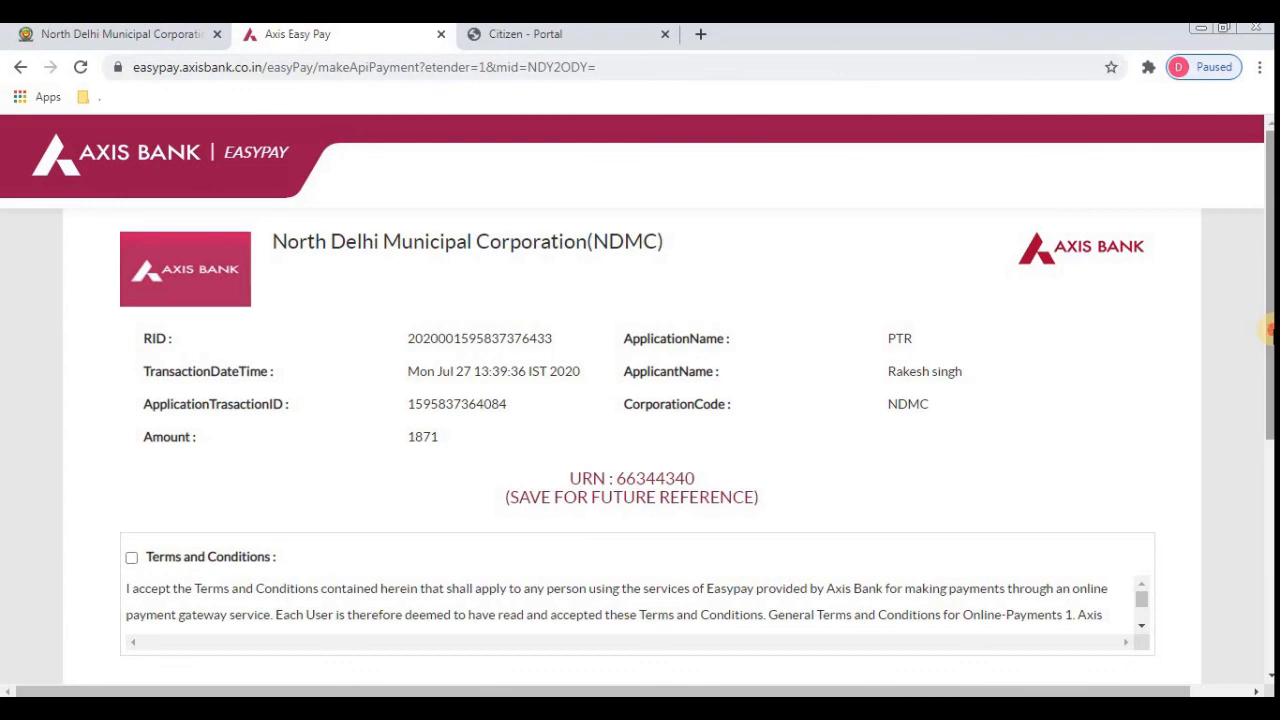
- Choose credit/debit card payment, accept the terms, and select Visa/Master for the 1871.00 INR payment
{"action": "left_click_drag", "start_coordinate": [1268, 328], "coordinate": [1268, 578]}
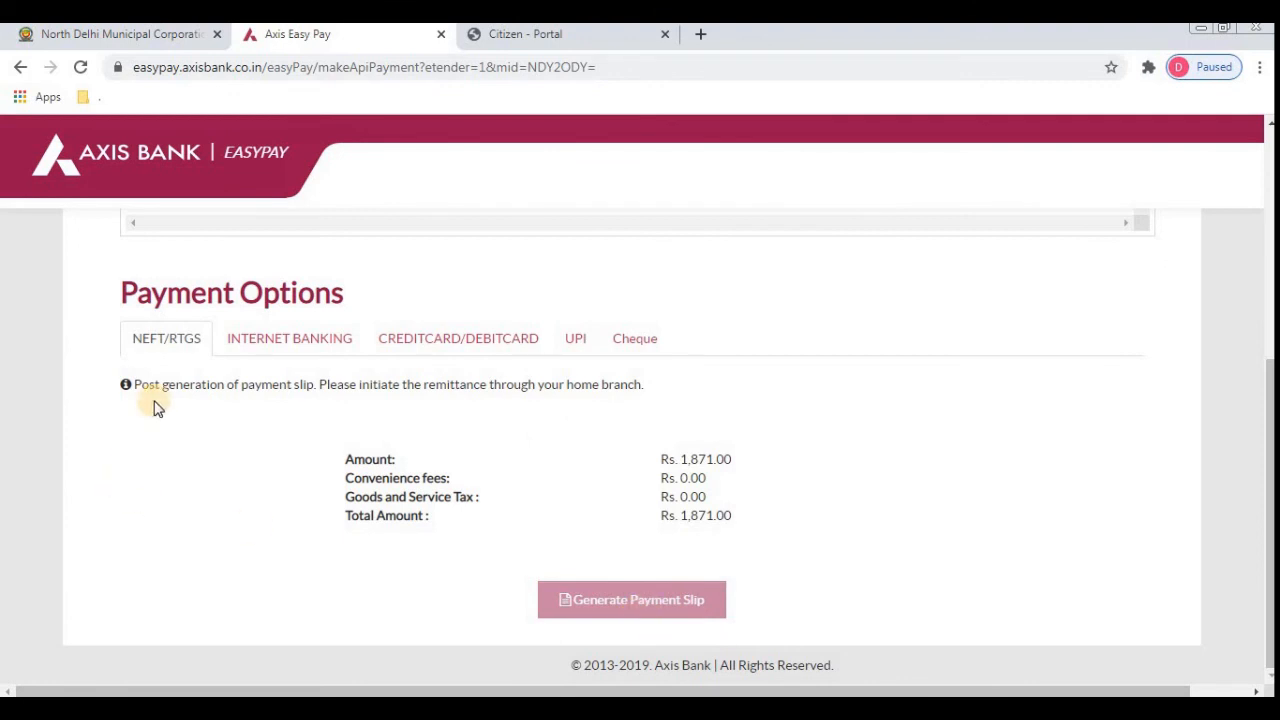
{"action": "left_click", "coordinate": [284, 344]}
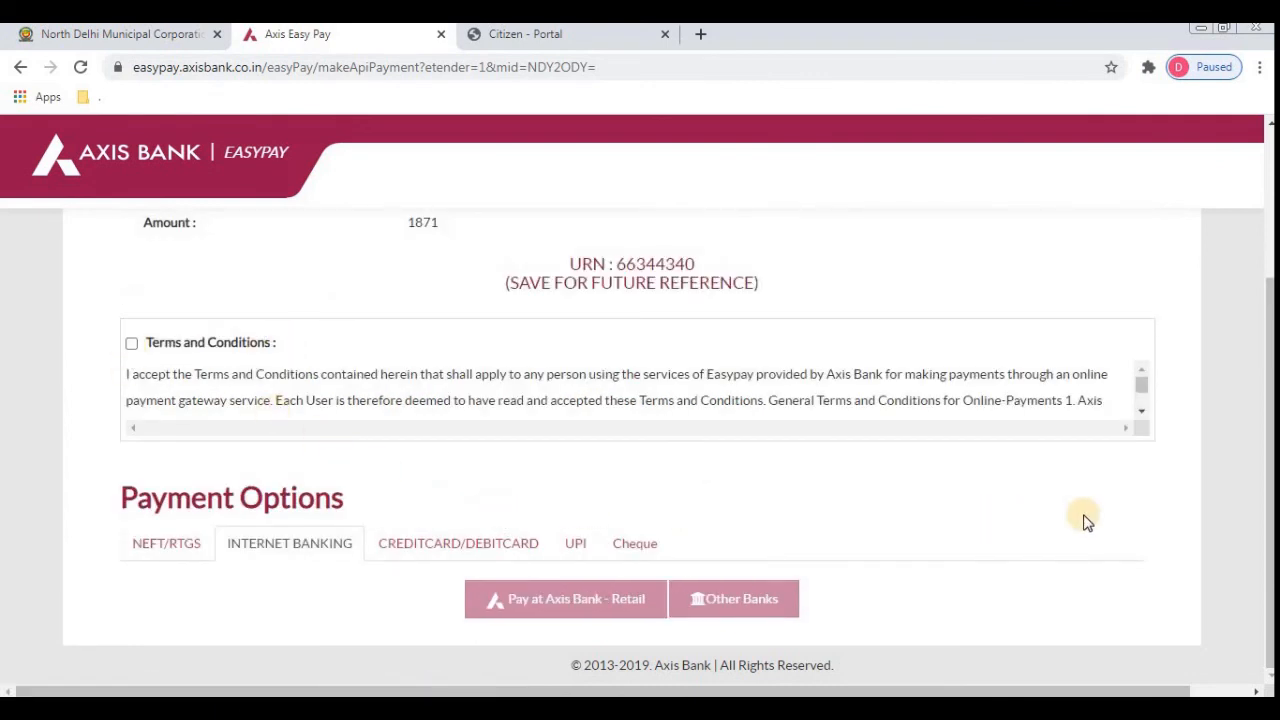
{"action": "left_click", "coordinate": [453, 556]}
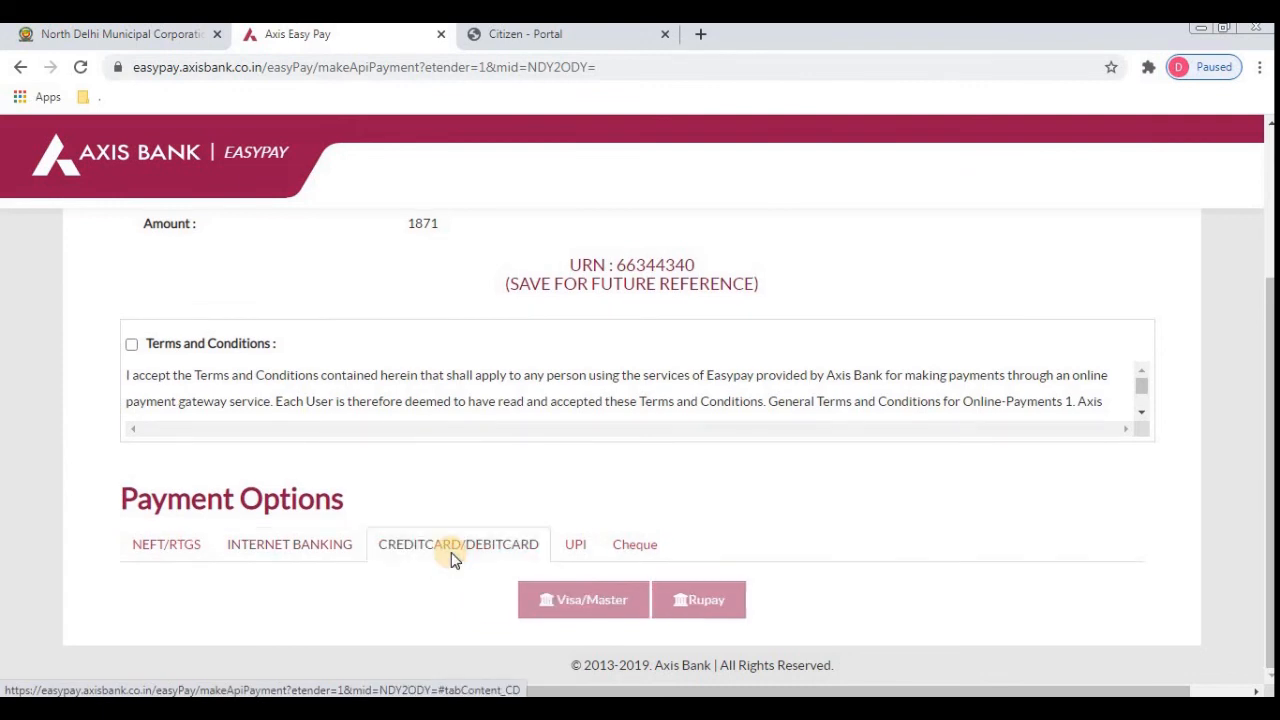
{"action": "left_click", "coordinate": [132, 347]}
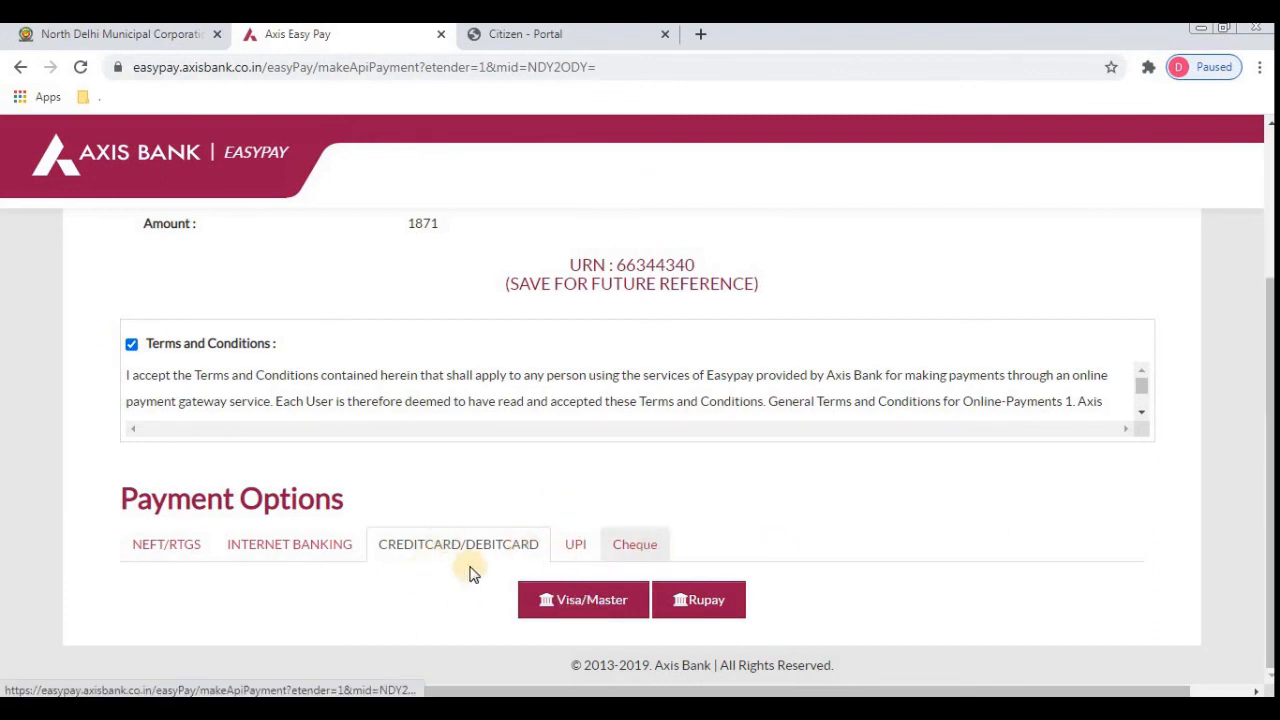
{"action": "left_click", "coordinate": [594, 607]}
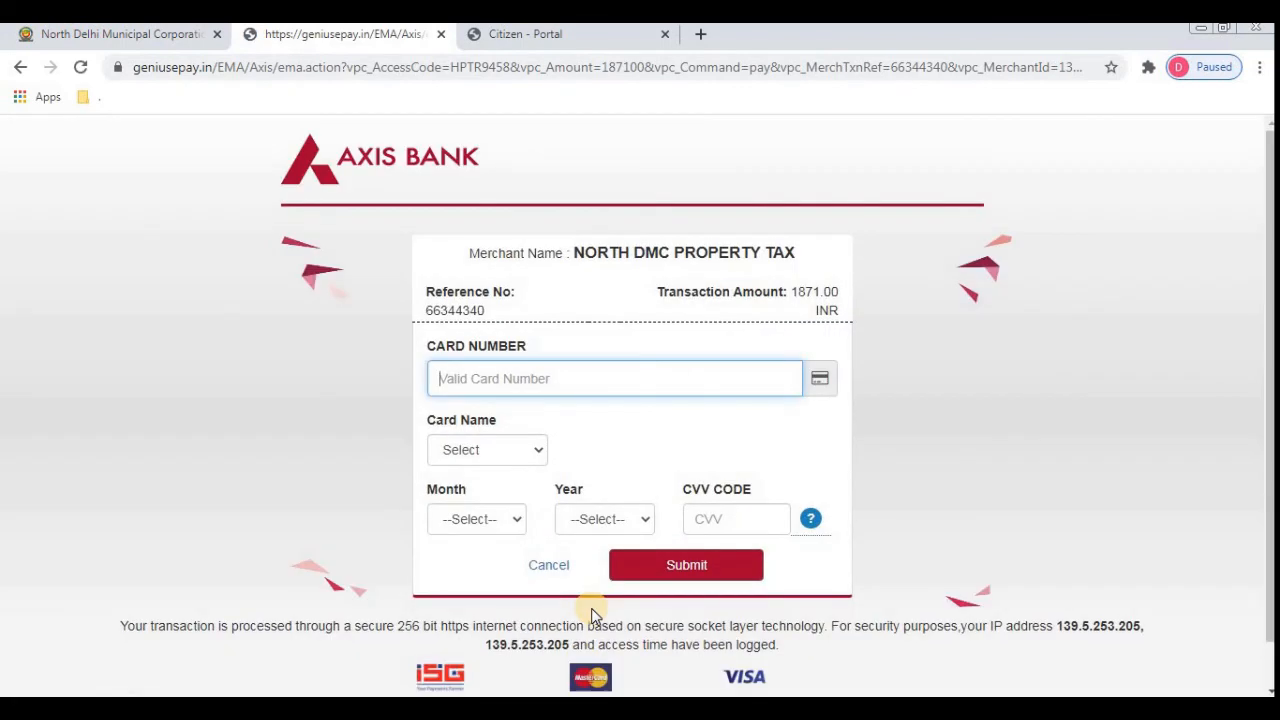
{"action": "left_click", "coordinate": [462, 452]}
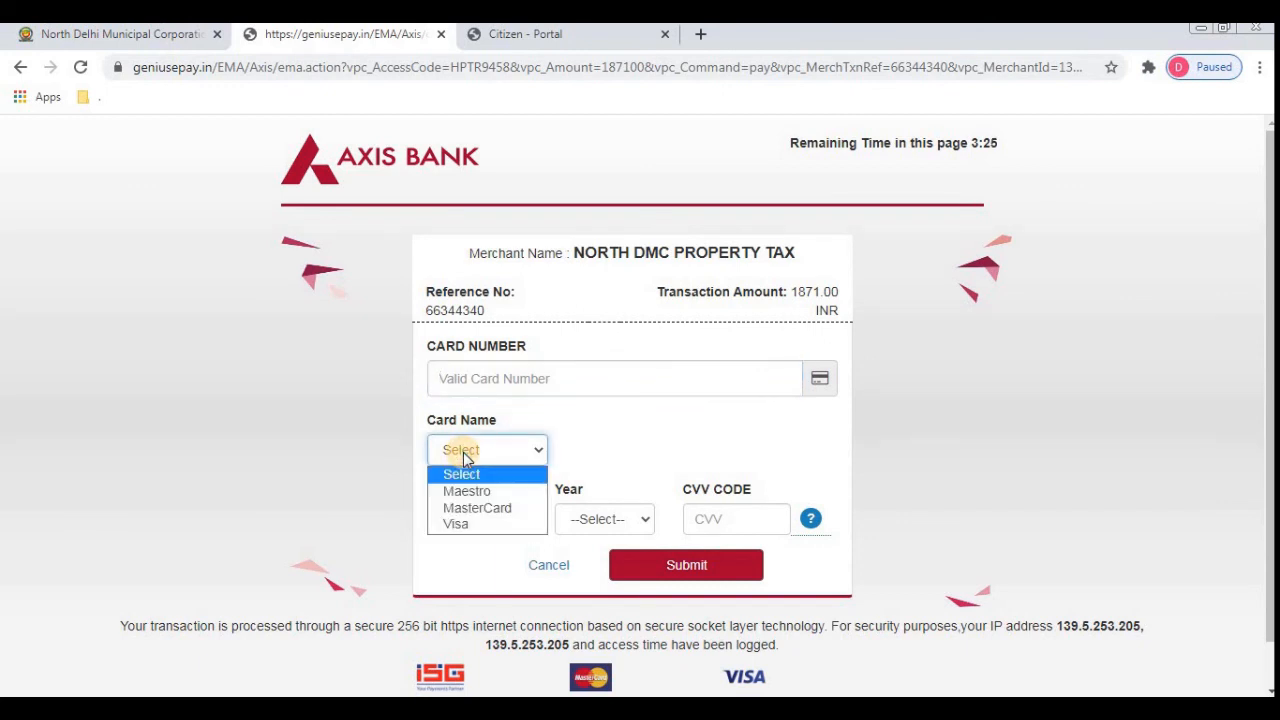
{"action": "left_click", "coordinate": [481, 455]}
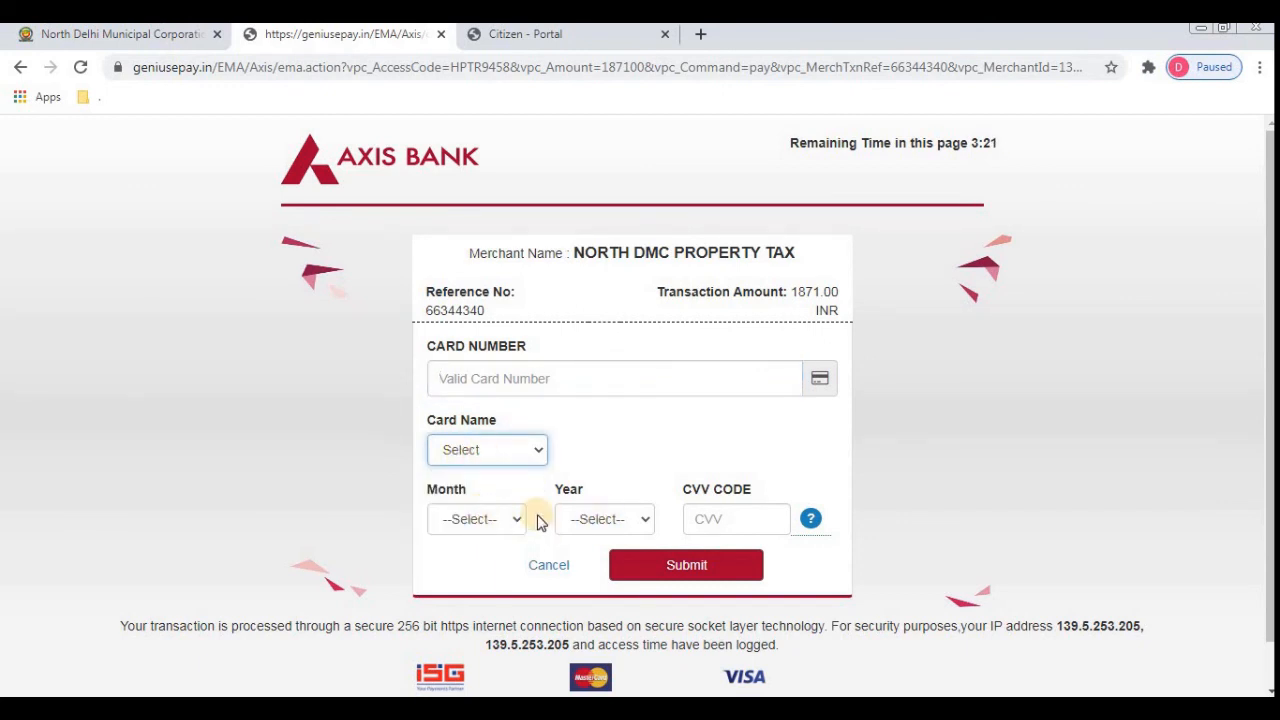
{"action": "left_click", "coordinate": [693, 570]}
{"action": "left_click", "coordinate": [1095, 709]}
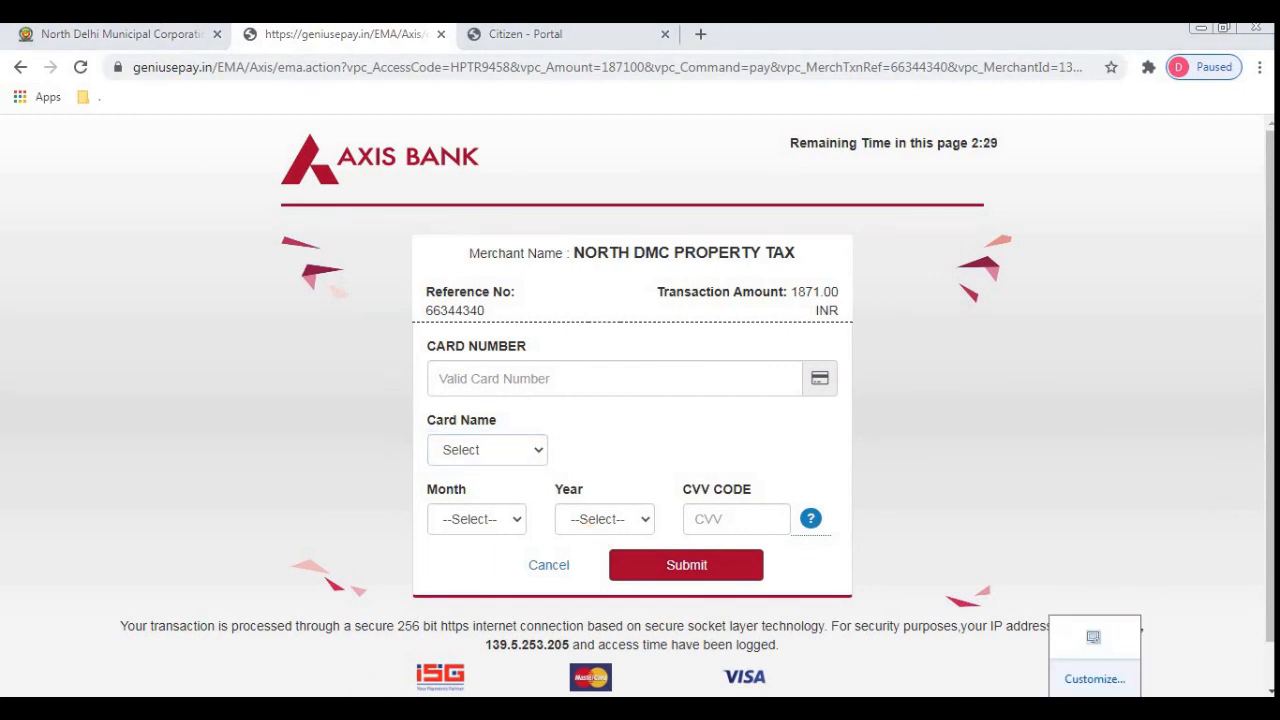
{"action": "right_click", "coordinate": [1099, 648]}
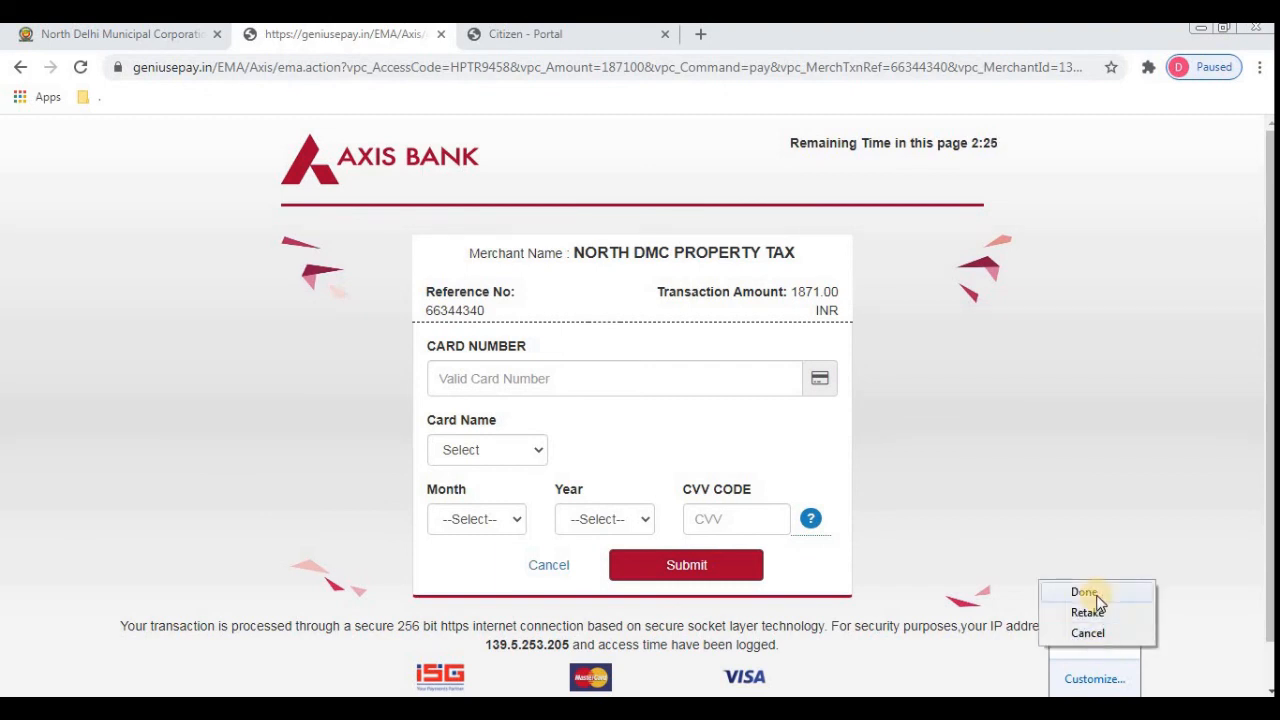
{"action": "left_click", "coordinate": [1096, 597]}
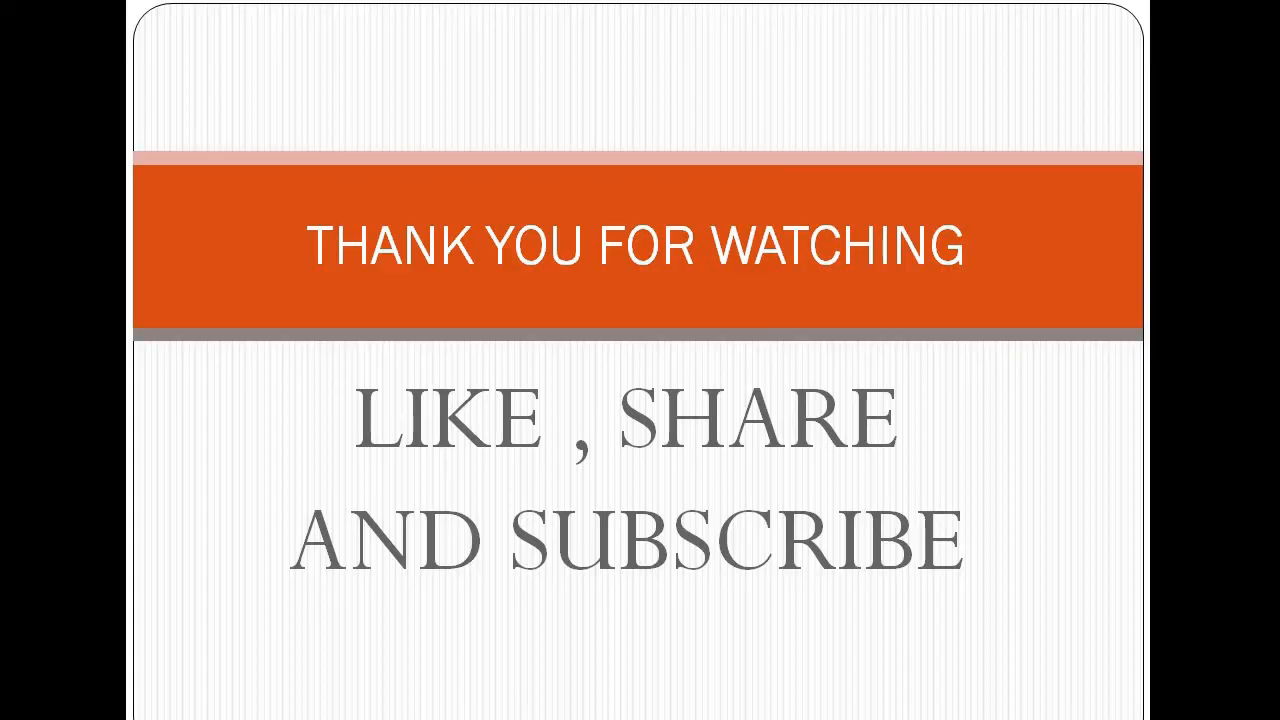